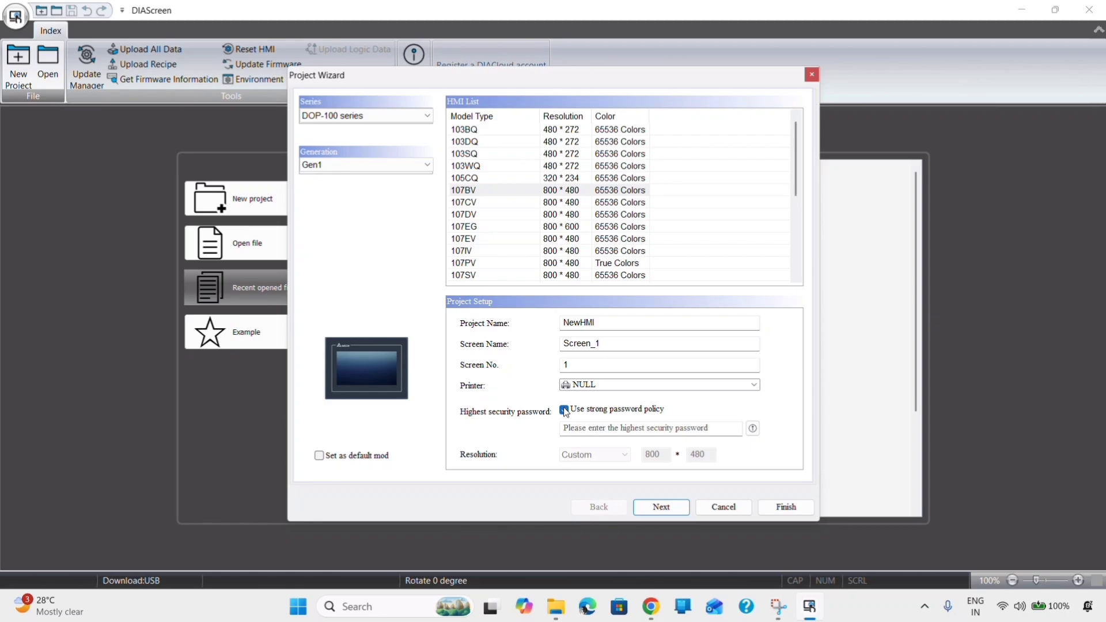
- Turn off the strong password policy, enter the highest security password, and finish the NewHMI project
{"action": "left_click", "coordinate": [564, 410]}
{"action": "left_click", "coordinate": [583, 426]}
{"action": "type", "text": "1234"}
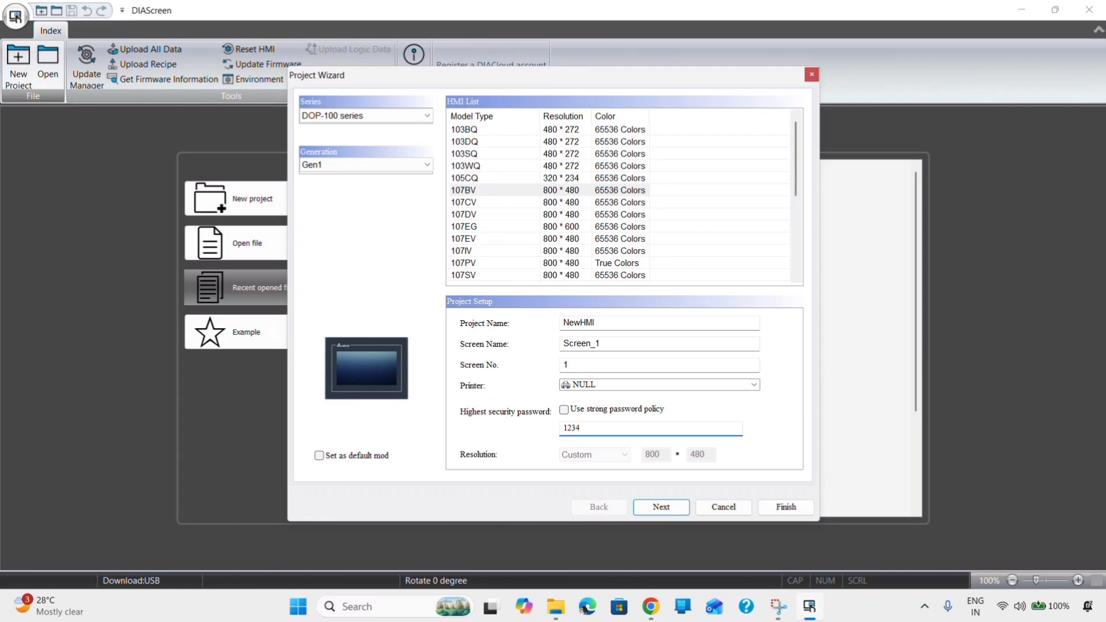
{"action": "left_click", "coordinate": [791, 510]}
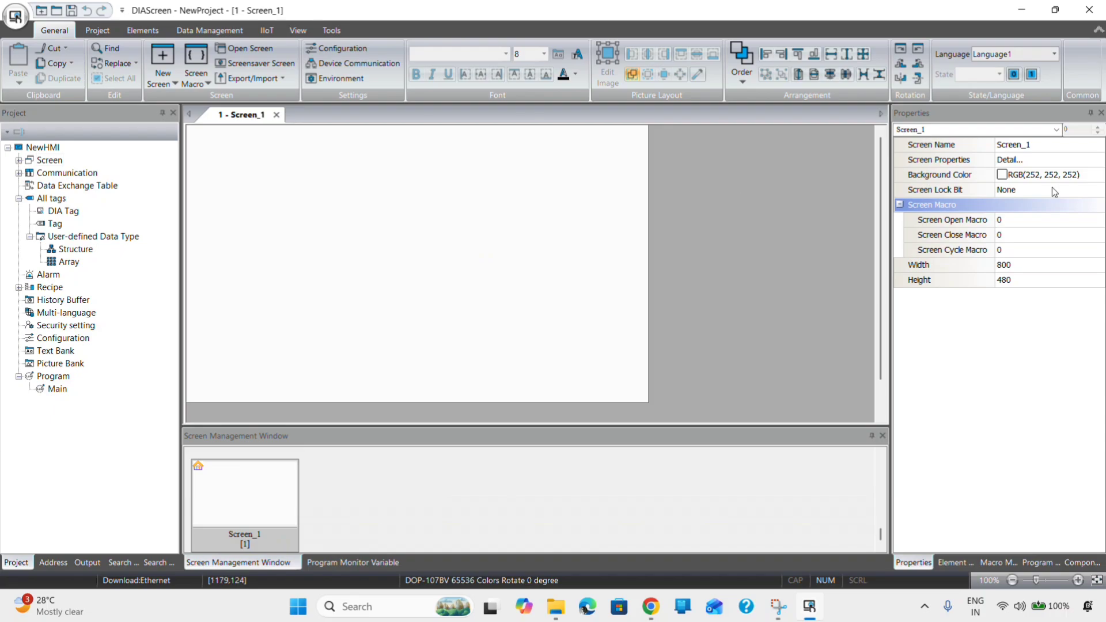
- Set Screen_1's background colour to light cyan, RGB(128, 255, 255)
{"action": "left_click", "coordinate": [1096, 175]}
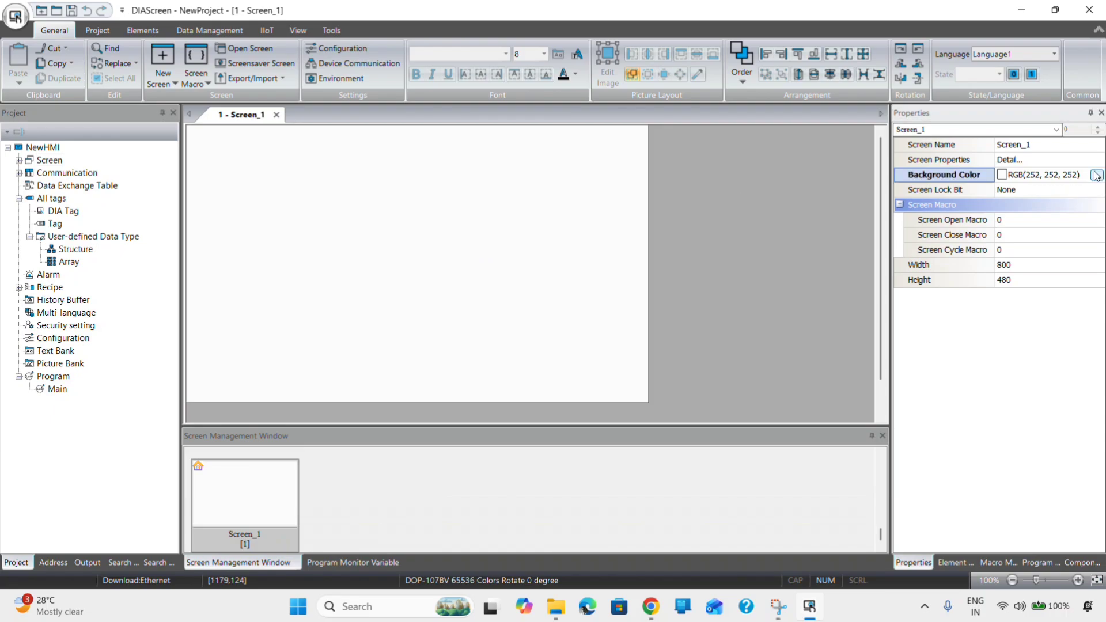
{"action": "left_click", "coordinate": [1097, 175]}
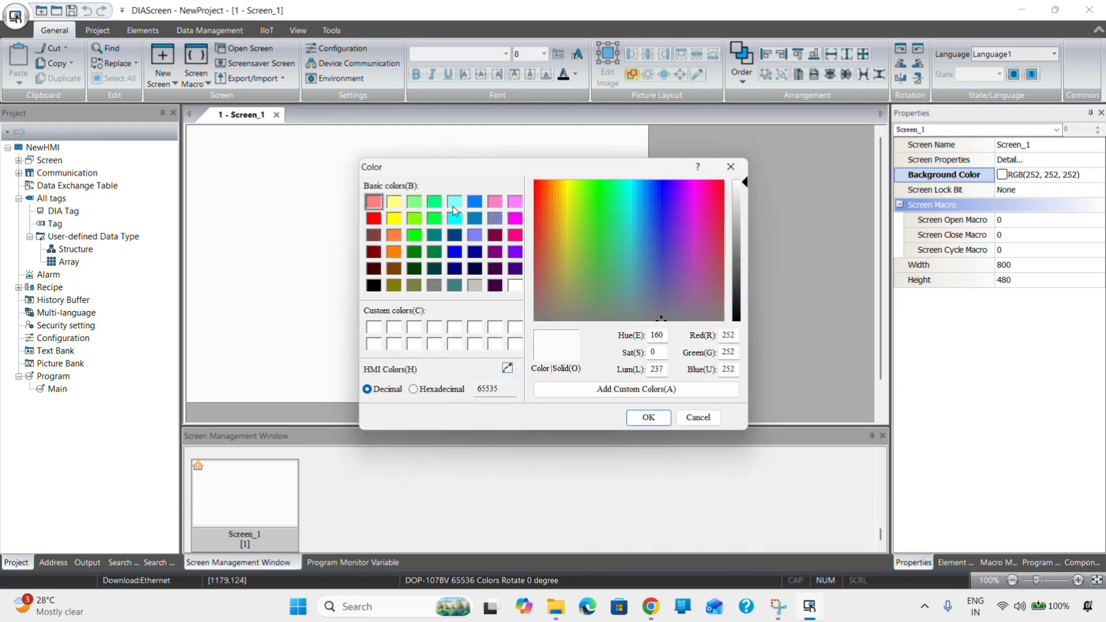
{"action": "left_click", "coordinate": [453, 204]}
{"action": "left_click", "coordinate": [648, 417]}
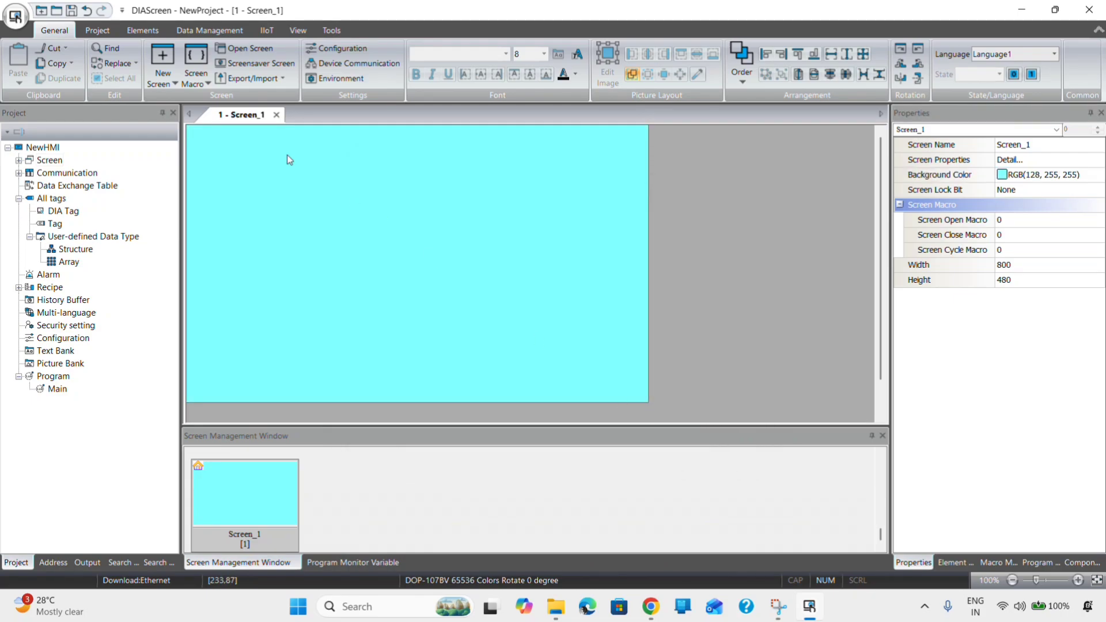
{"action": "left_click", "coordinate": [145, 31]}
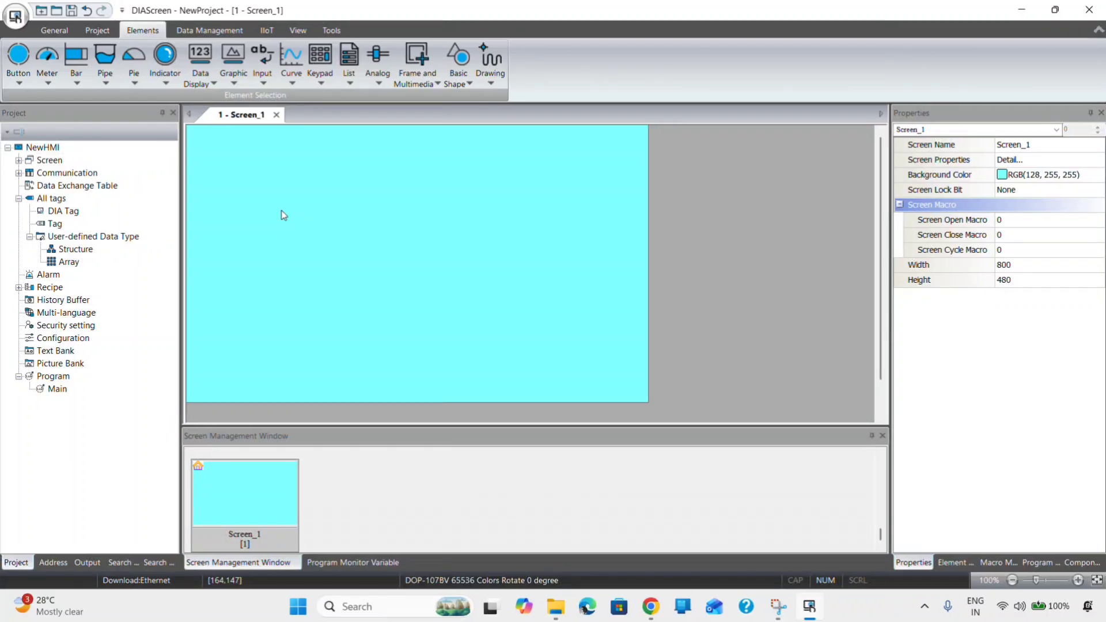
- Draw a numeric entry near the screen's top-left and set its write address to D0
{"action": "left_click", "coordinate": [265, 82]}
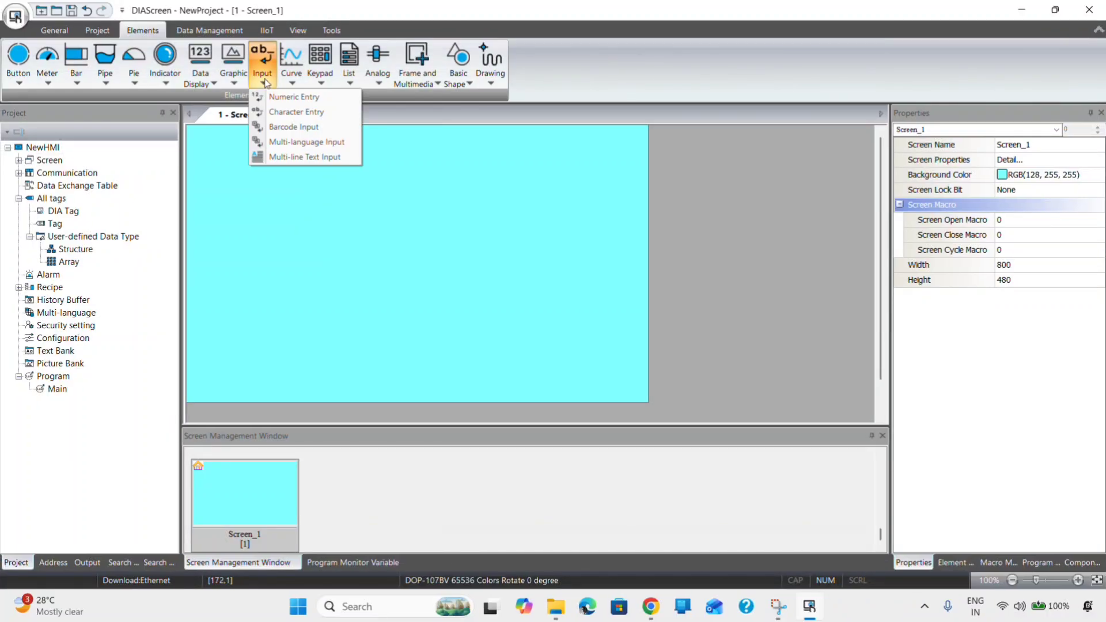
{"action": "left_click", "coordinate": [283, 97]}
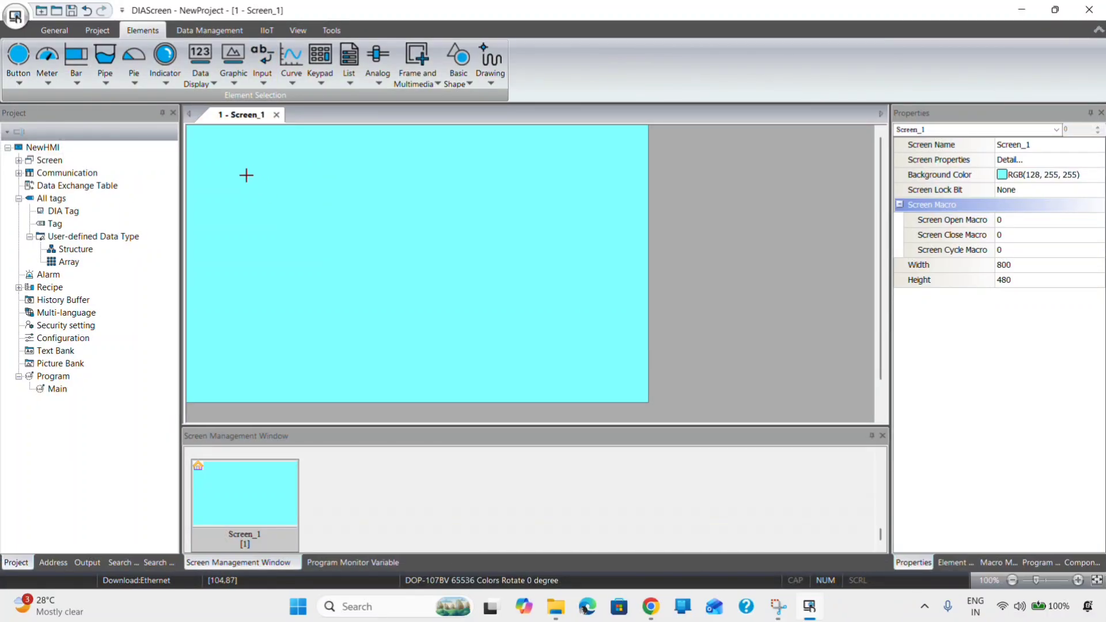
{"action": "left_click_drag", "start_coordinate": [238, 177], "coordinate": [310, 203]}
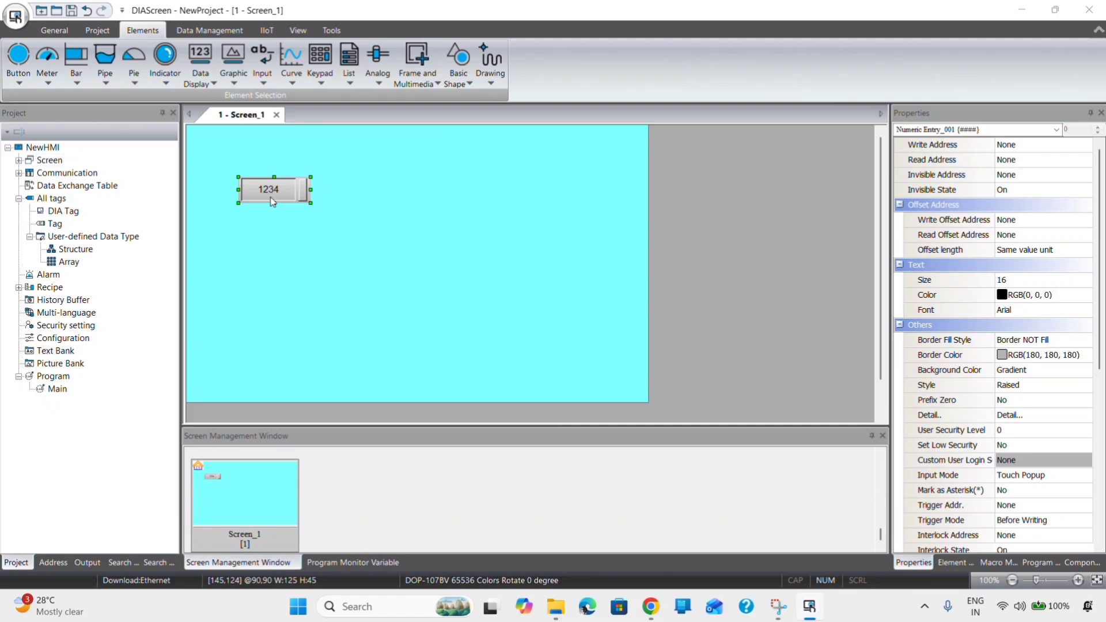
{"action": "double_click", "coordinate": [299, 194]}
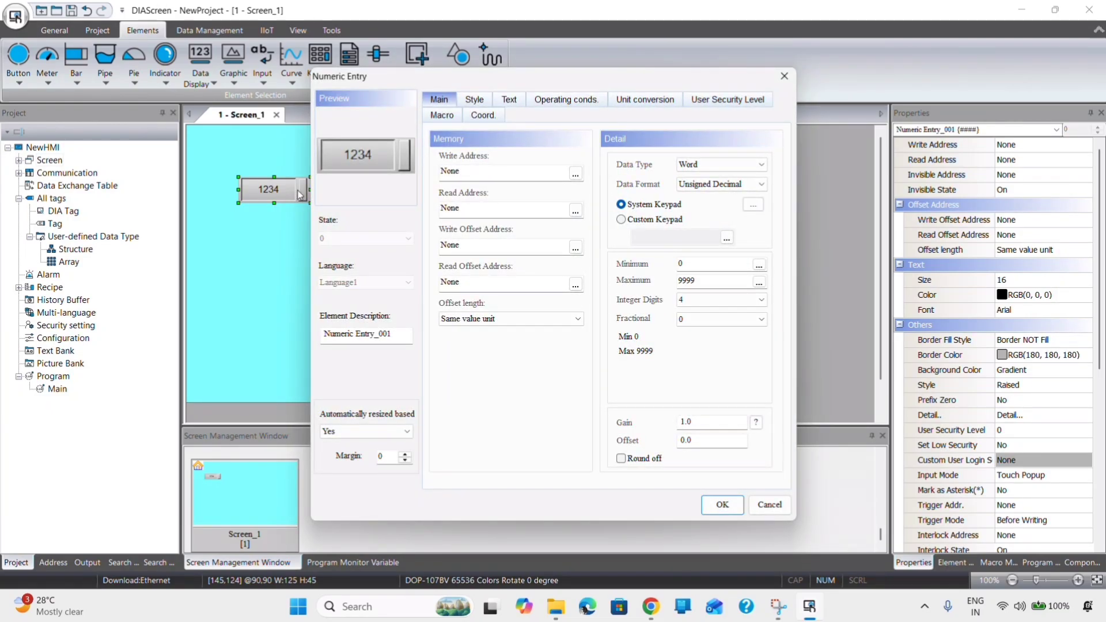
{"action": "left_click", "coordinate": [499, 170]}
{"action": "left_click", "coordinate": [575, 174]}
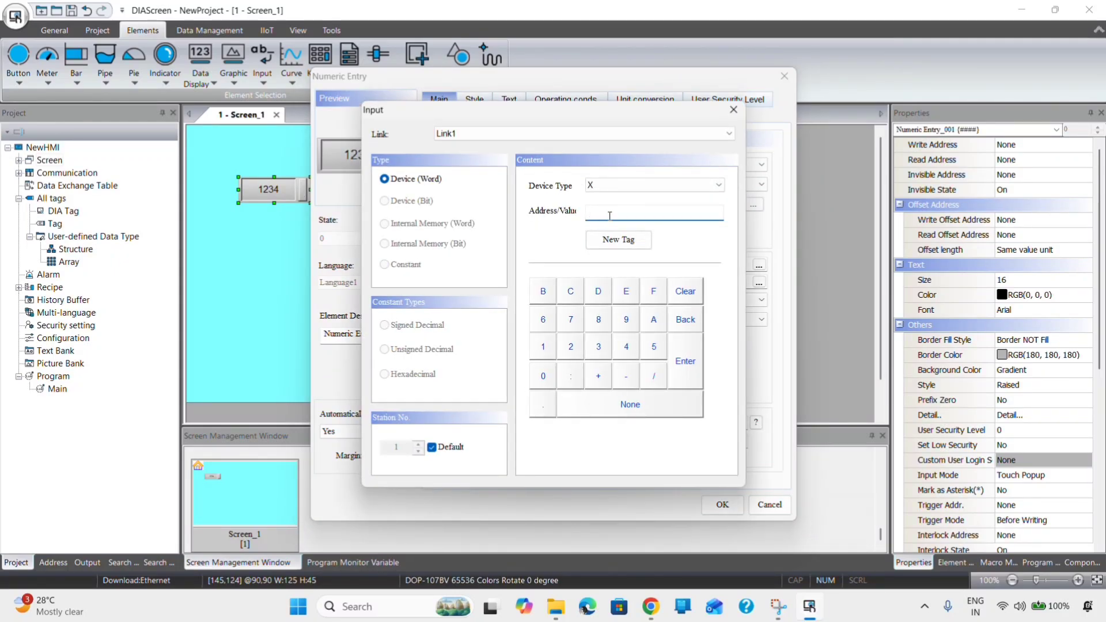
{"action": "left_click", "coordinate": [625, 188]}
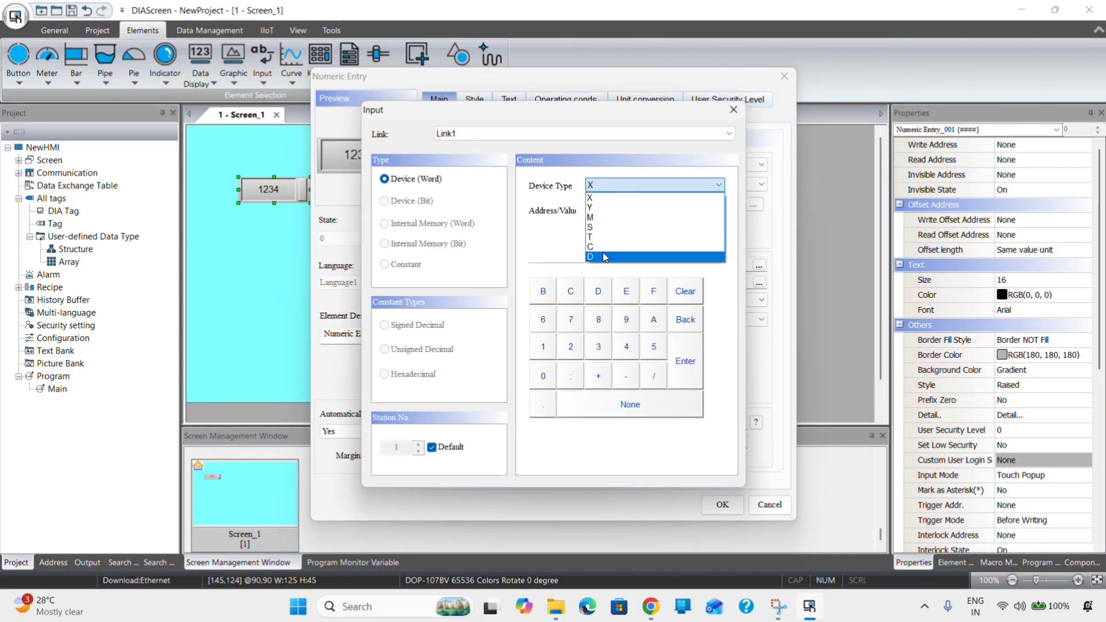
{"action": "left_click", "coordinate": [610, 256]}
{"action": "type", "text": "0"}
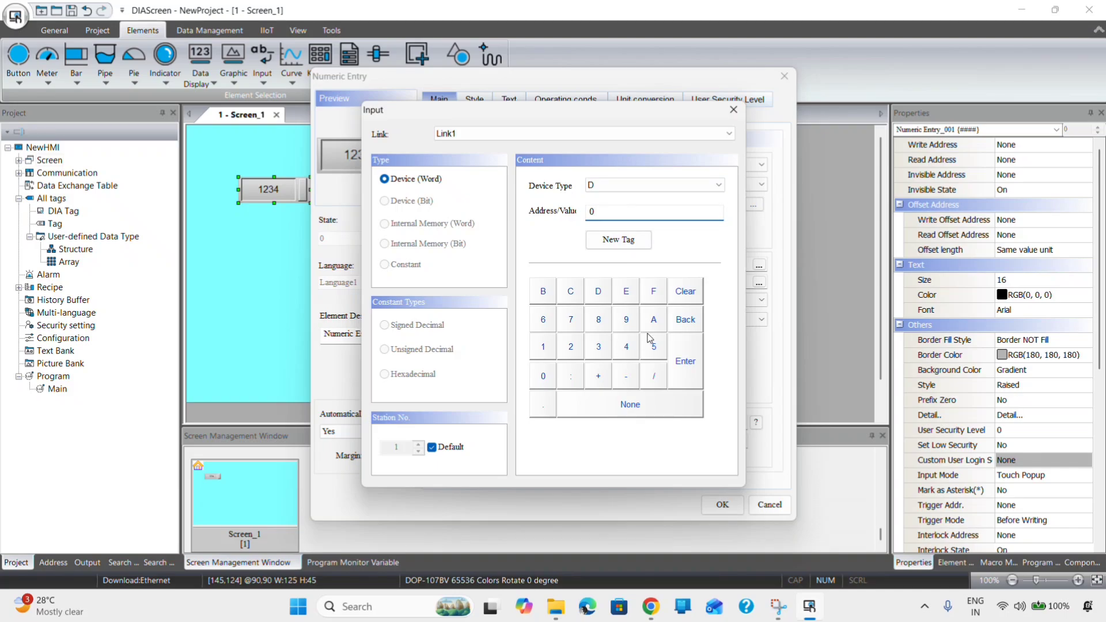
{"action": "left_click", "coordinate": [695, 358]}
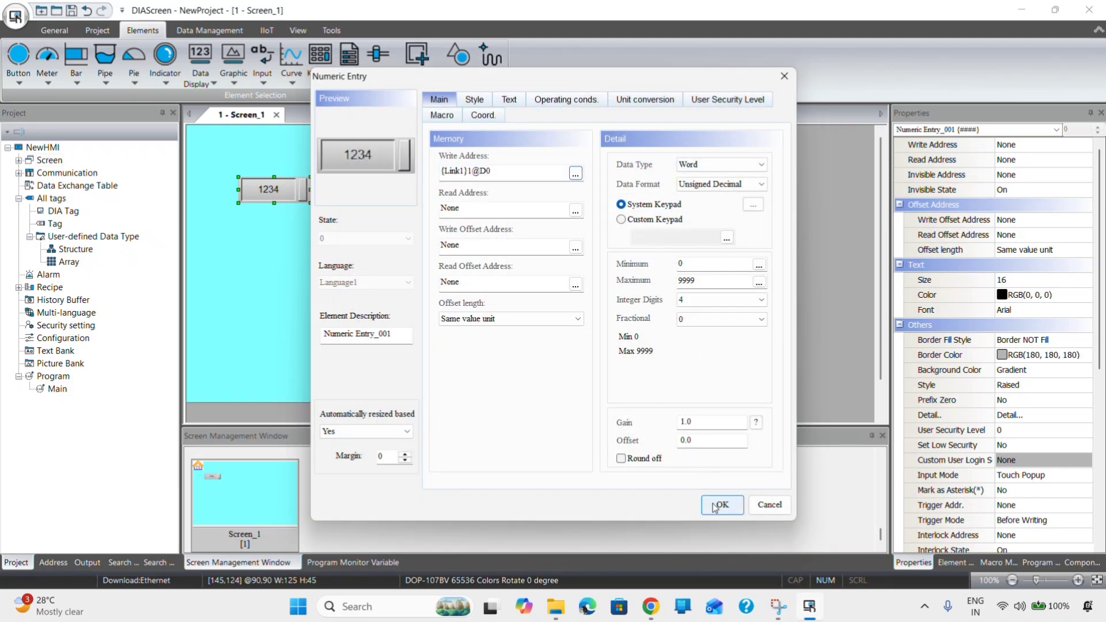
- Set the numeric entry's read address to D0 as well and apply the settings
{"action": "left_click", "coordinate": [575, 210]}
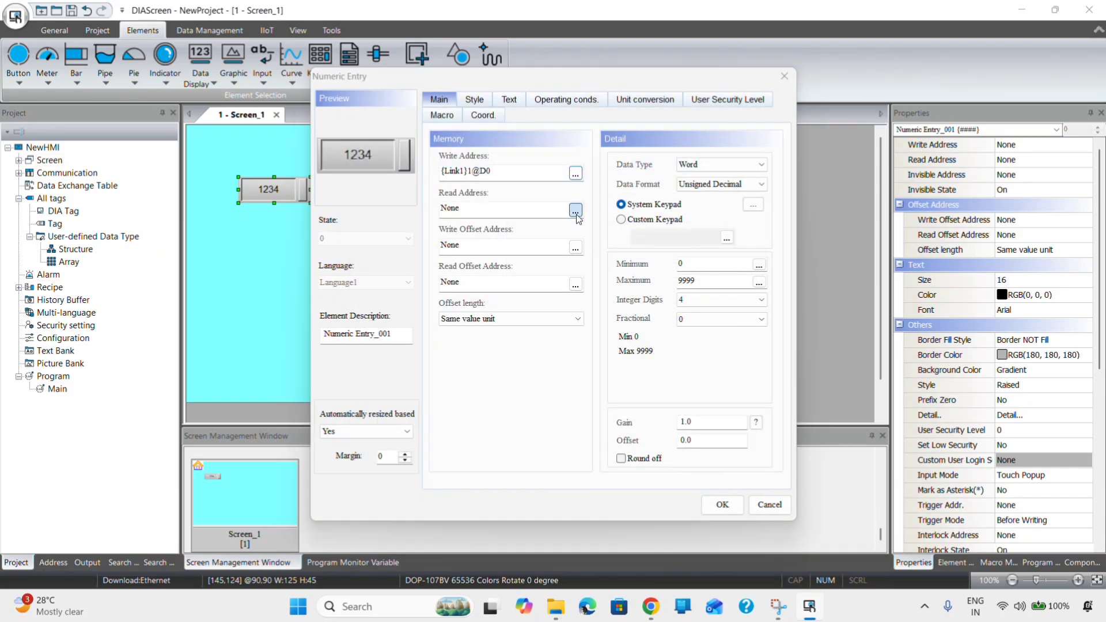
{"action": "left_click", "coordinate": [627, 185]}
{"action": "left_click", "coordinate": [627, 256]}
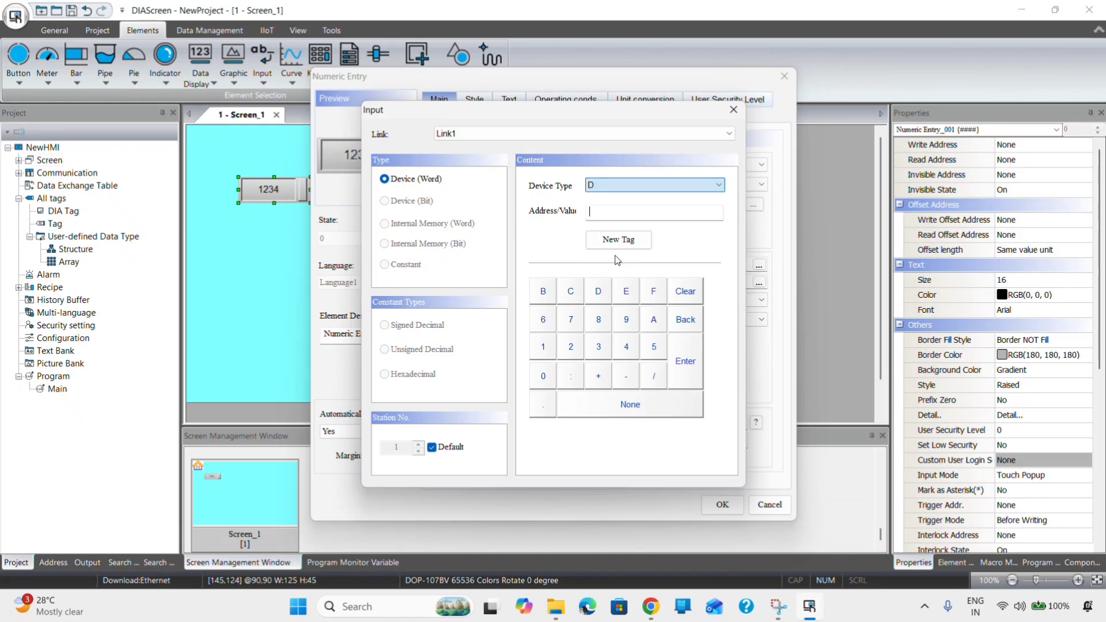
{"action": "type", "text": "0"}
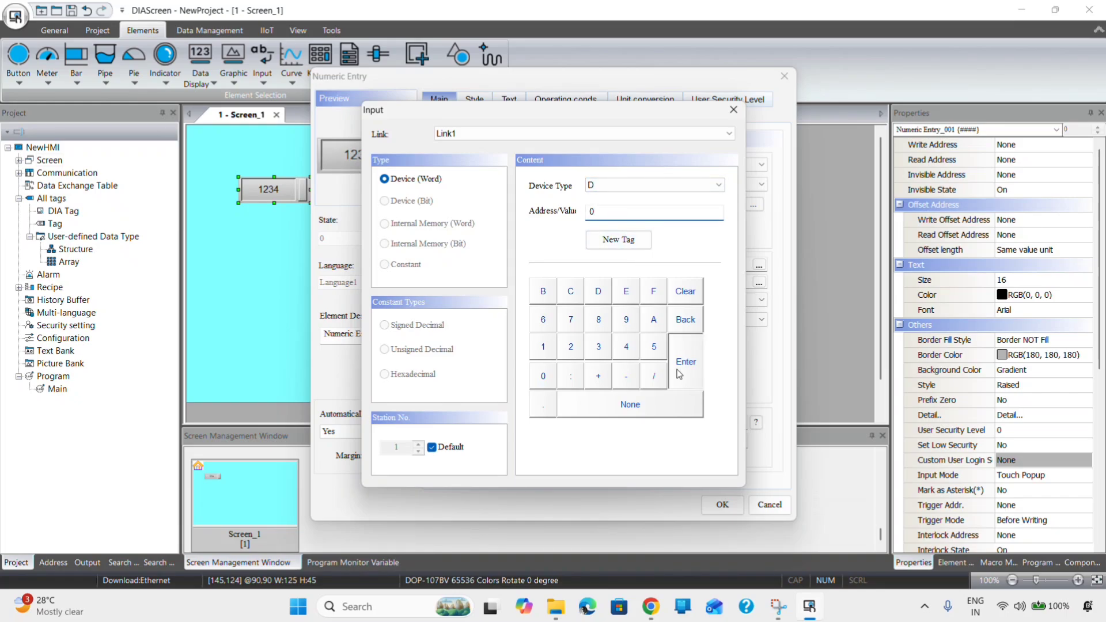
{"action": "left_click", "coordinate": [685, 362]}
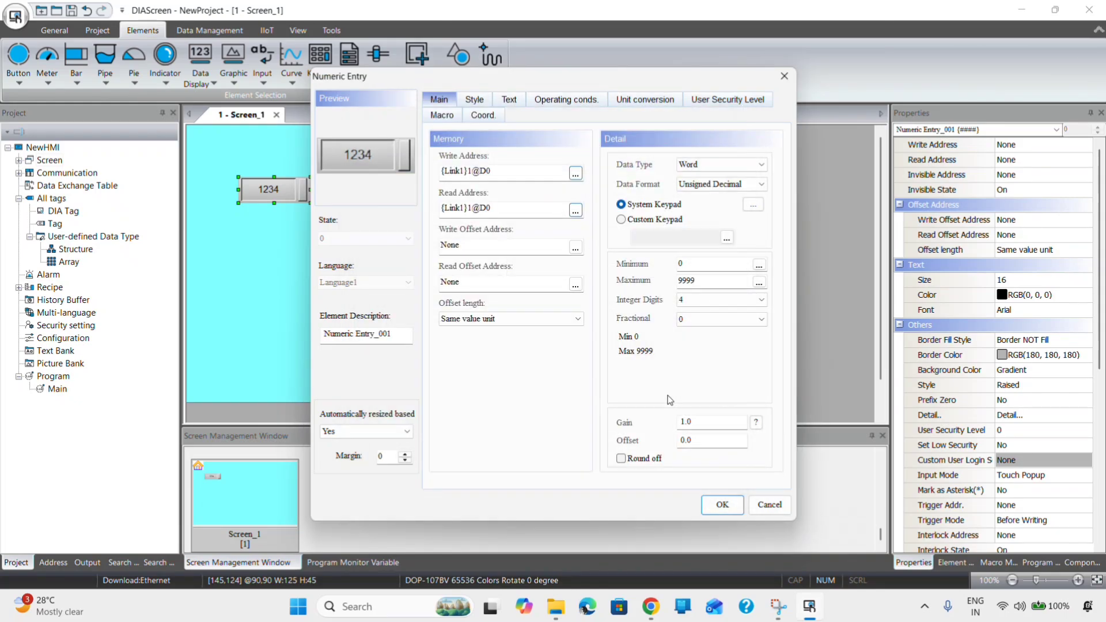
{"action": "left_click", "coordinate": [709, 507]}
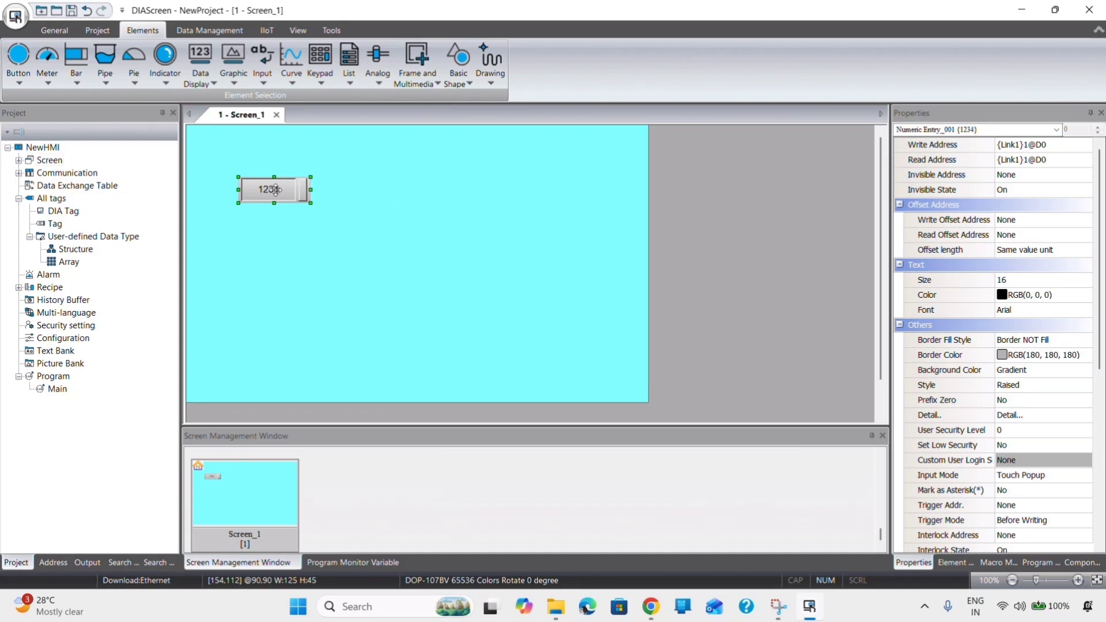
- Duplicate the numeric entry into 4 columns with read/write address offset 1
{"action": "right_click", "coordinate": [275, 190]}
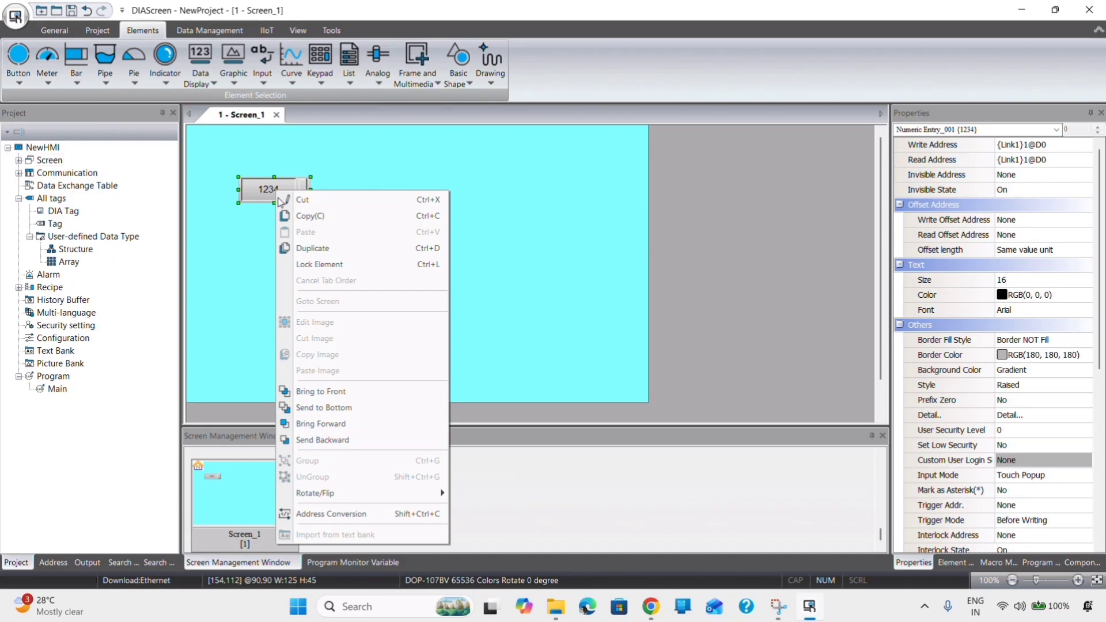
{"action": "left_click", "coordinate": [315, 249]}
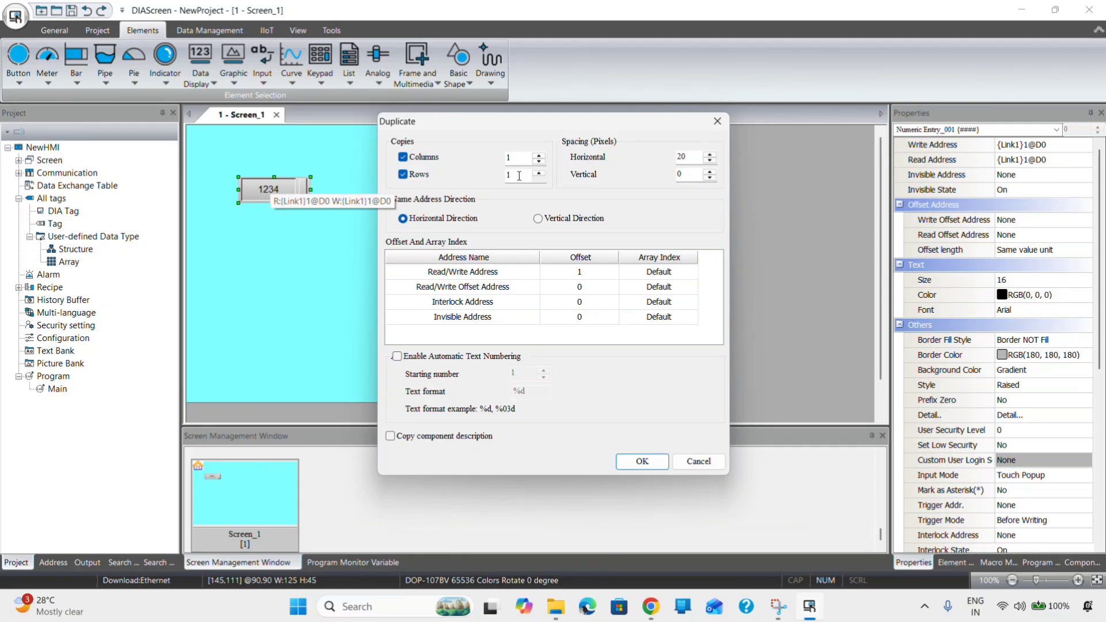
{"action": "left_click", "coordinate": [538, 155]}
{"action": "left_click", "coordinate": [540, 156]}
{"action": "left_click", "coordinate": [641, 465]}
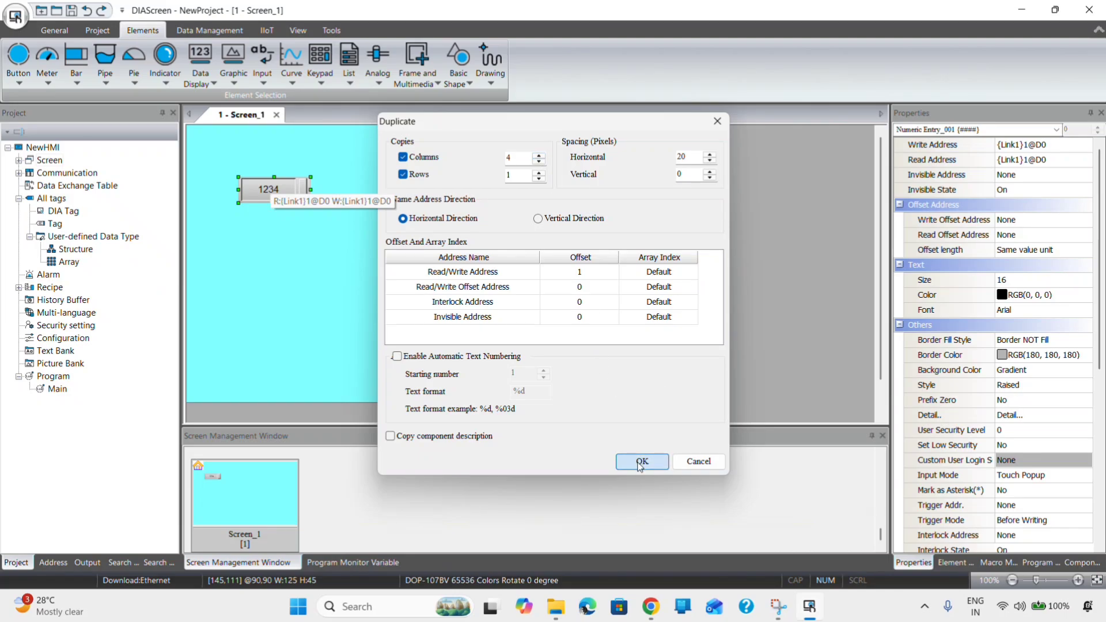
{"action": "left_click", "coordinate": [358, 279]}
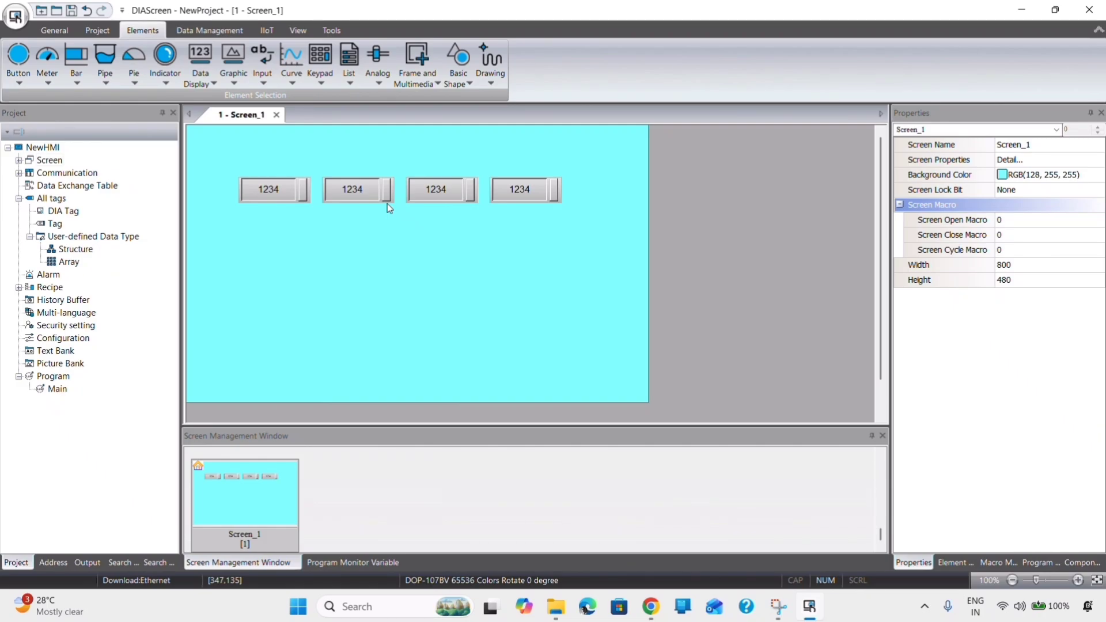
{"action": "double_click", "coordinate": [371, 189]}
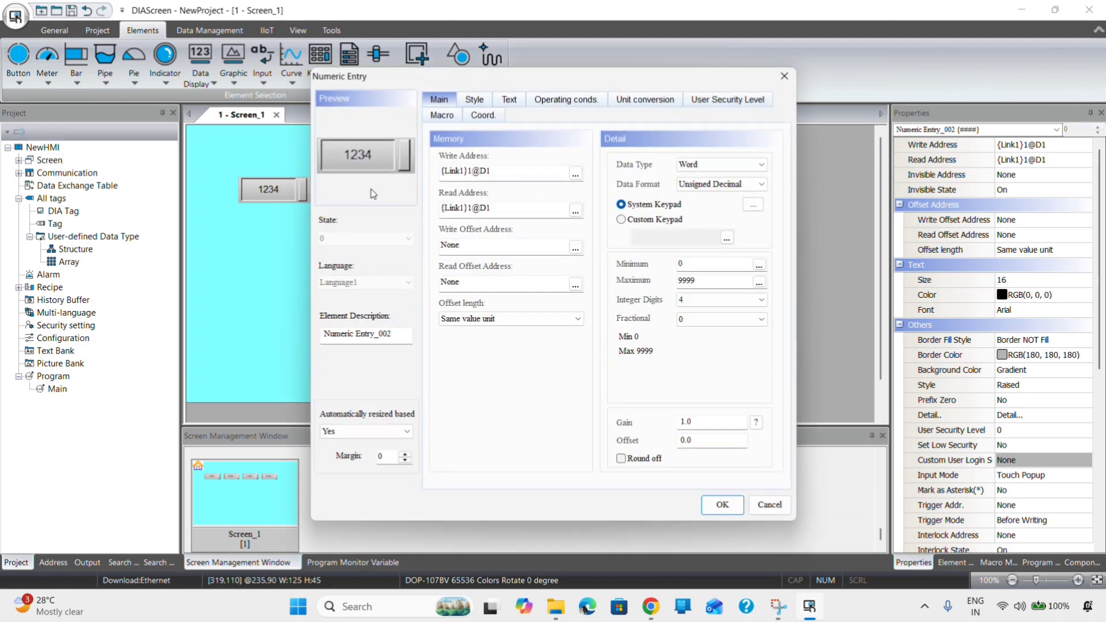
{"action": "left_click", "coordinate": [784, 77]}
{"action": "double_click", "coordinate": [448, 192]}
{"action": "left_click", "coordinate": [785, 77]}
{"action": "double_click", "coordinate": [535, 182]}
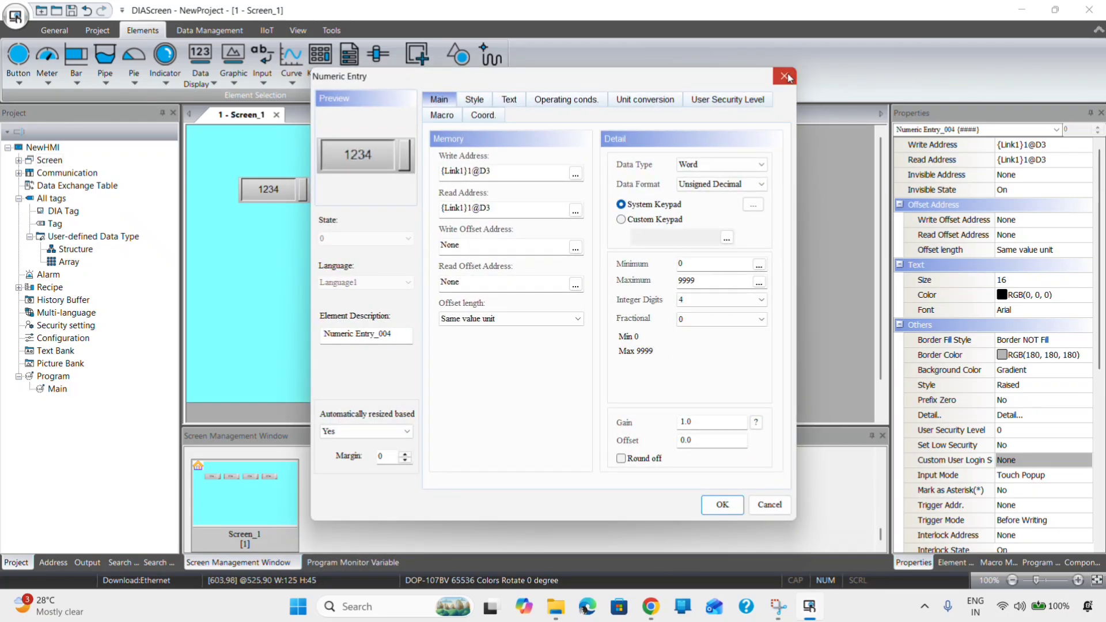
{"action": "left_click", "coordinate": [787, 77]}
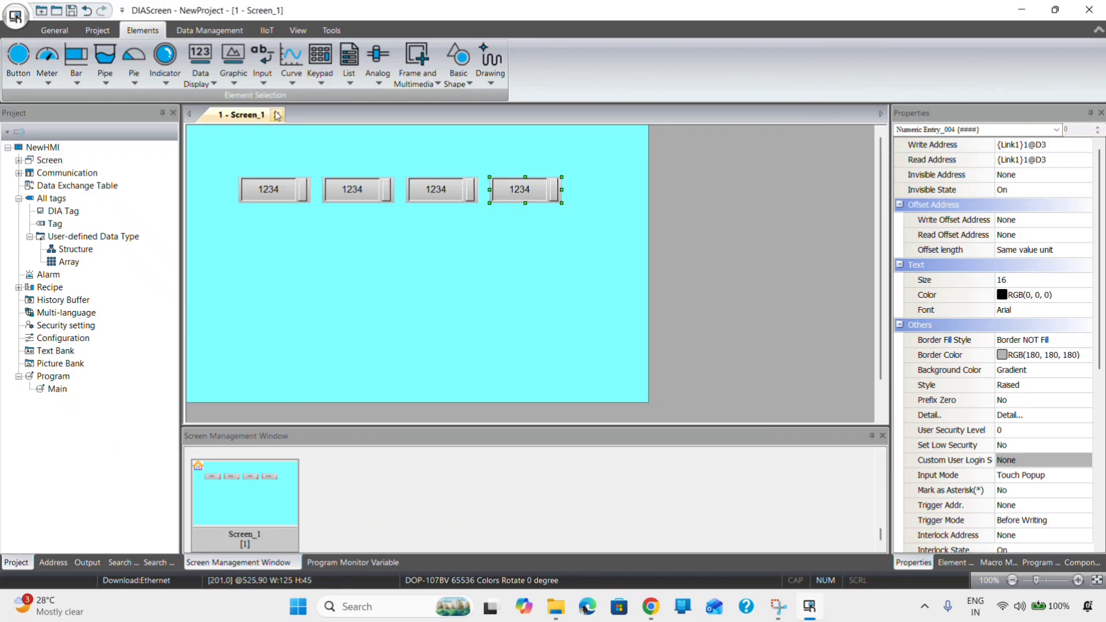
- Draw a numeric display below the first entry and set its read address to D10
{"action": "left_click", "coordinate": [207, 72]}
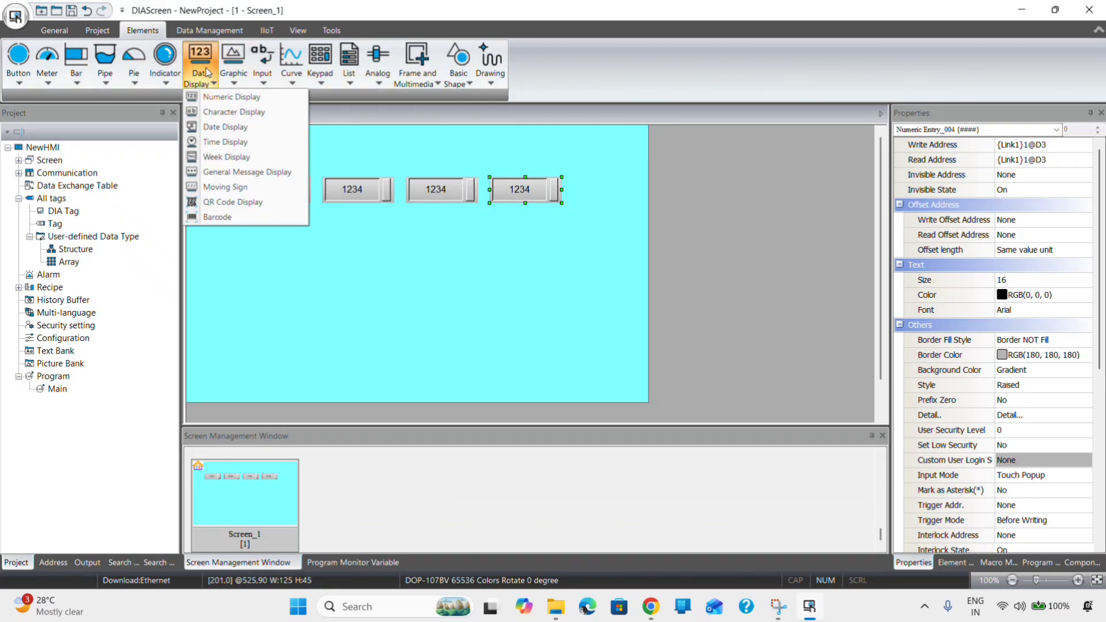
{"action": "left_click", "coordinate": [222, 98]}
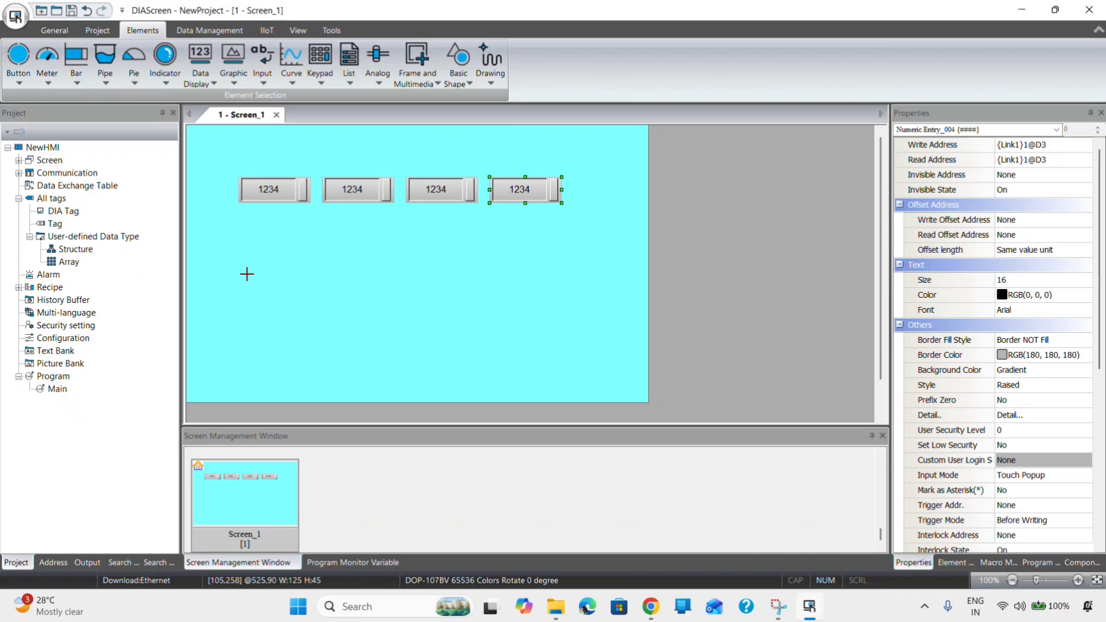
{"action": "left_click_drag", "start_coordinate": [243, 274], "coordinate": [308, 298]}
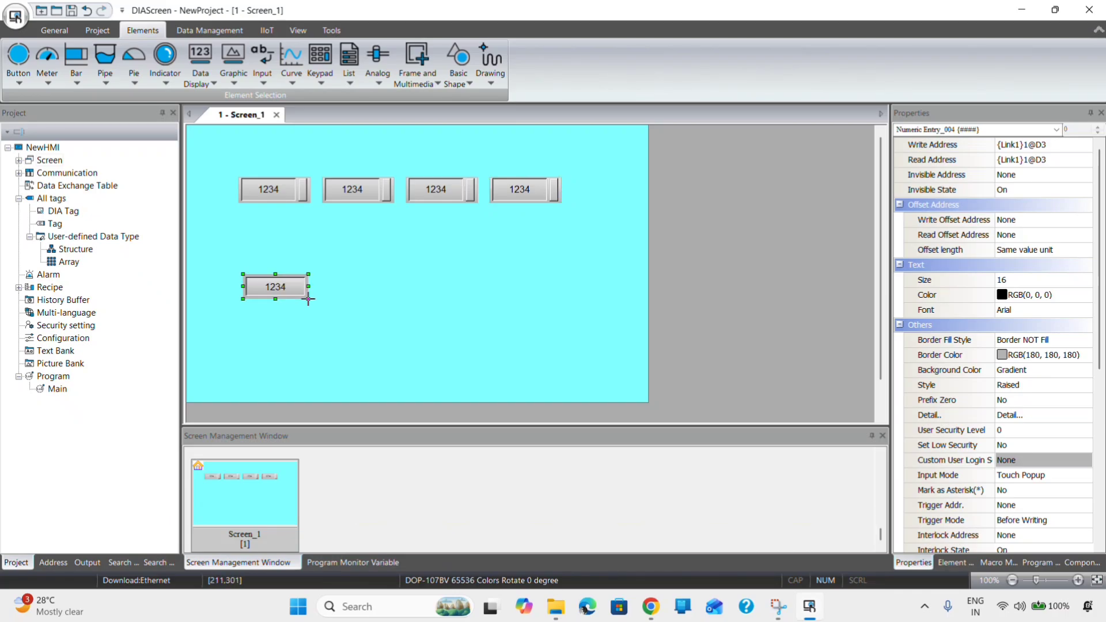
{"action": "double_click", "coordinate": [275, 287]}
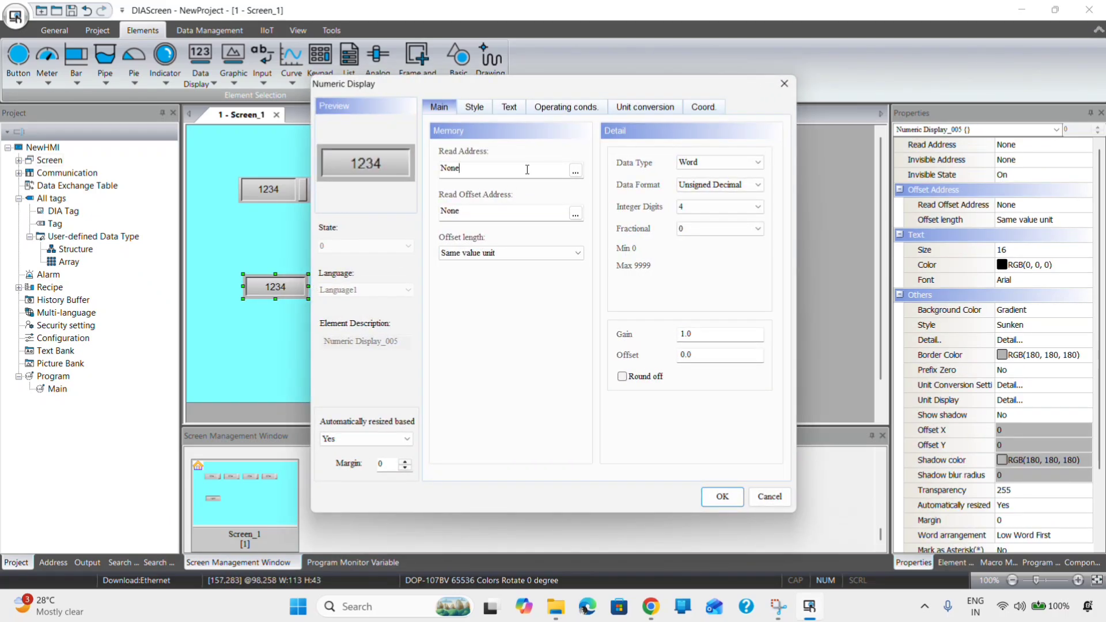
{"action": "left_click", "coordinate": [575, 170]}
{"action": "left_click", "coordinate": [602, 185]}
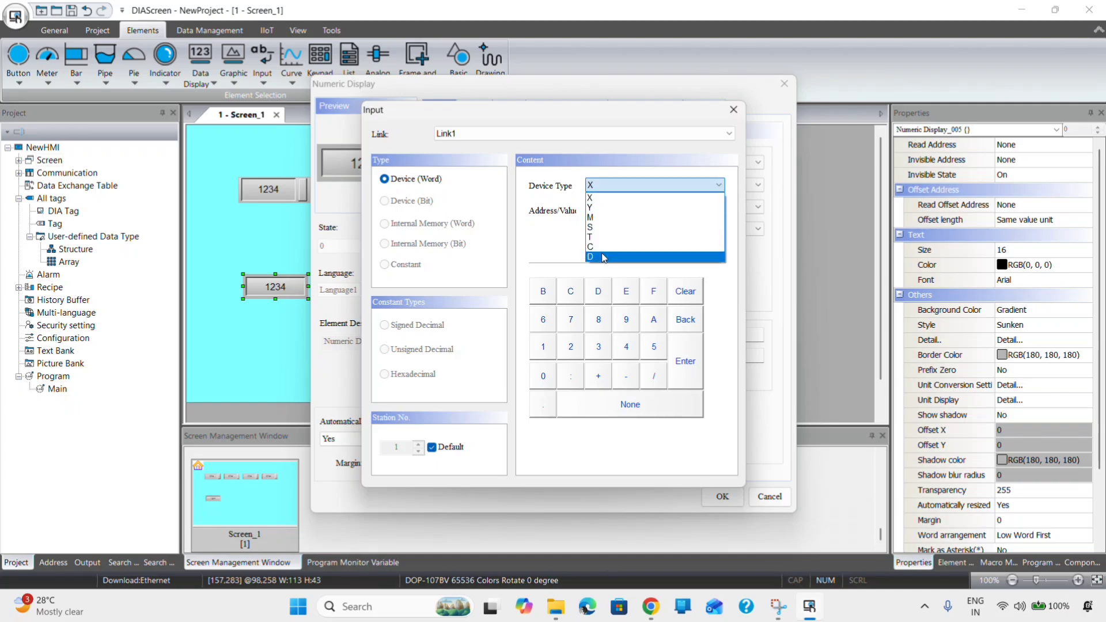
{"action": "left_click", "coordinate": [603, 257]}
{"action": "type", "text": "10"}
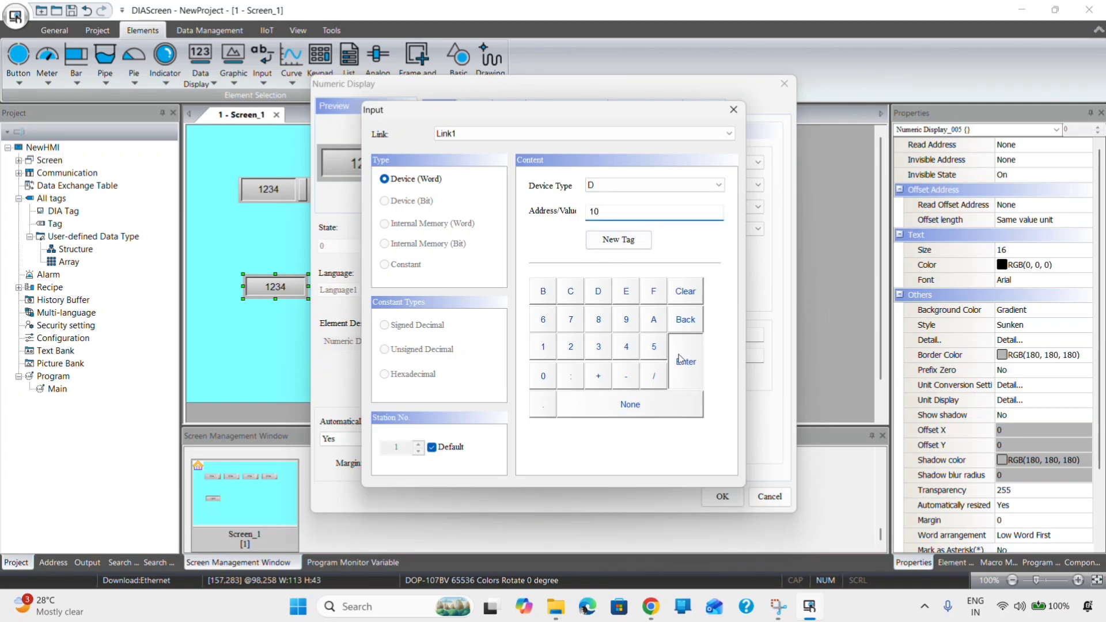
{"action": "left_click", "coordinate": [685, 360]}
{"action": "left_click", "coordinate": [722, 497]}
- Nudge the D10 display into place and duplicate it into four displays reading D10–D13
{"action": "left_click_drag", "start_coordinate": [278, 289], "coordinate": [275, 281]}
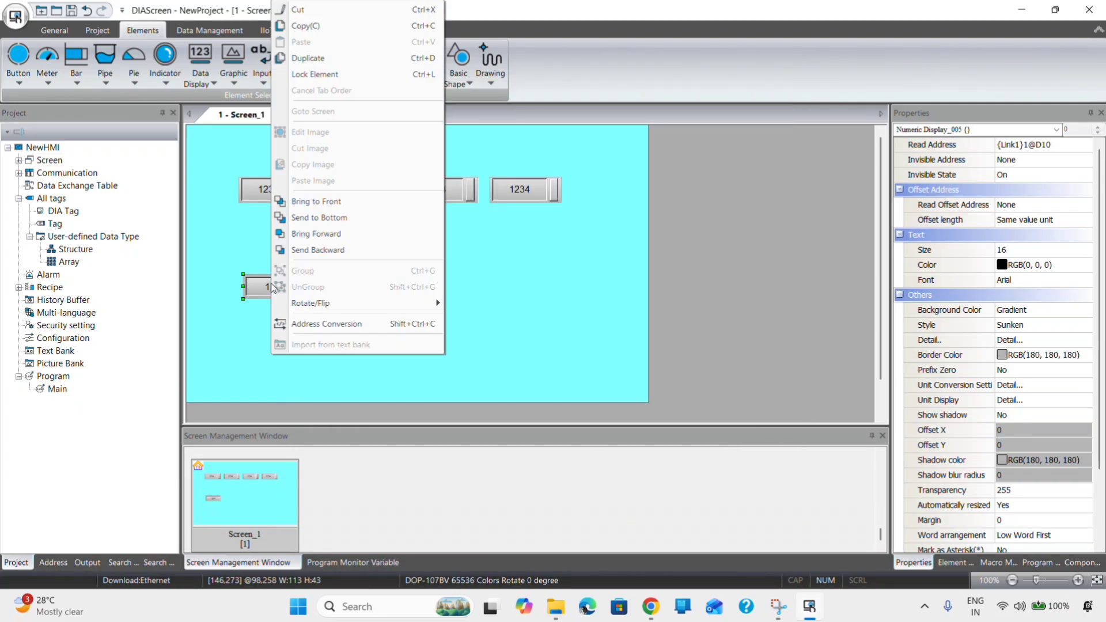
{"action": "right_click", "coordinate": [276, 281]}
{"action": "left_click", "coordinate": [318, 60]}
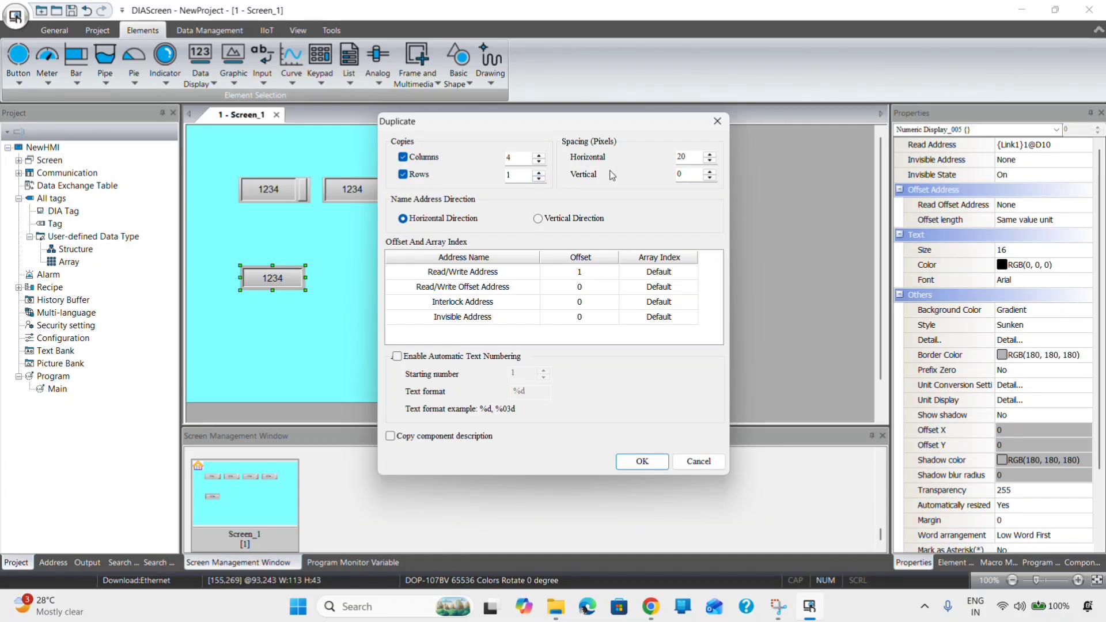
{"action": "left_click", "coordinate": [642, 462]}
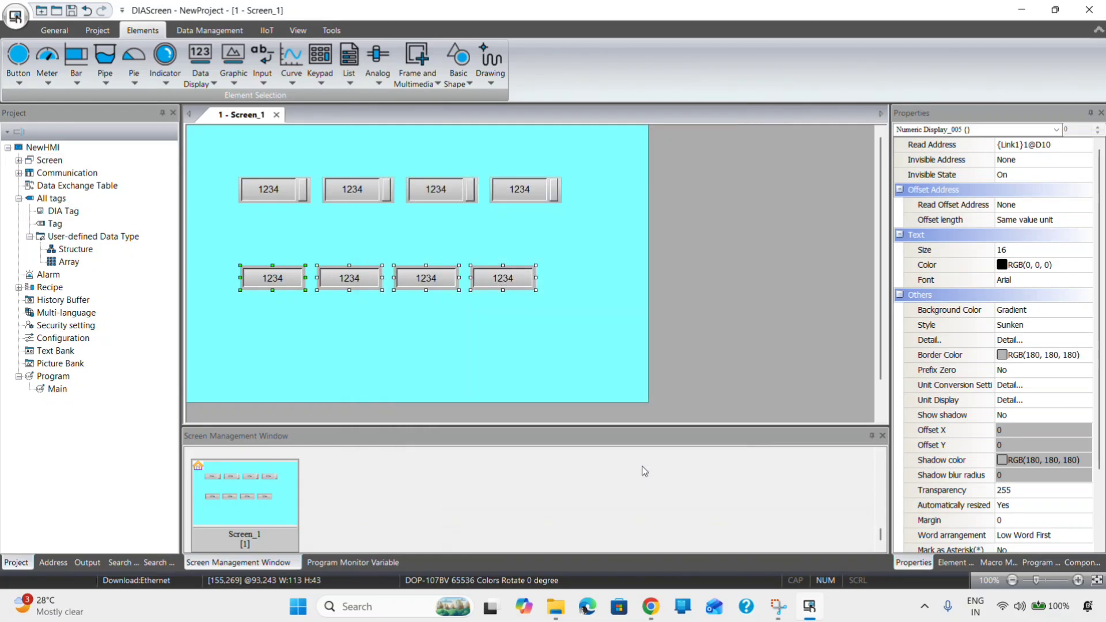
{"action": "left_click", "coordinate": [510, 369]}
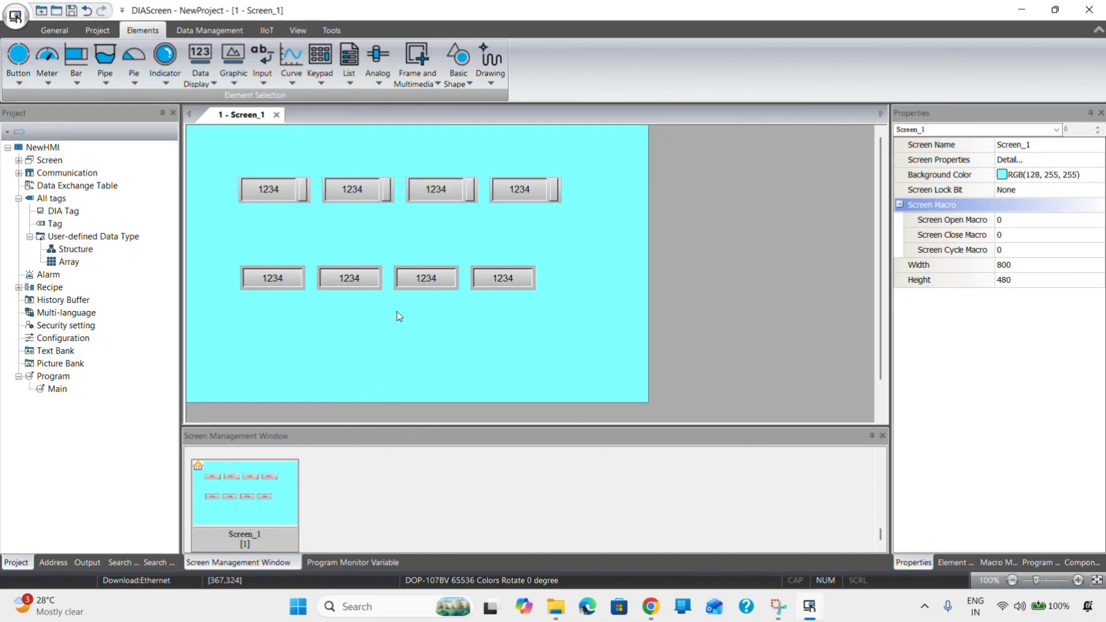
- Verify that the third and fourth lower displays read D12 and D13
{"action": "left_click", "coordinate": [423, 282]}
{"action": "double_click", "coordinate": [424, 283]}
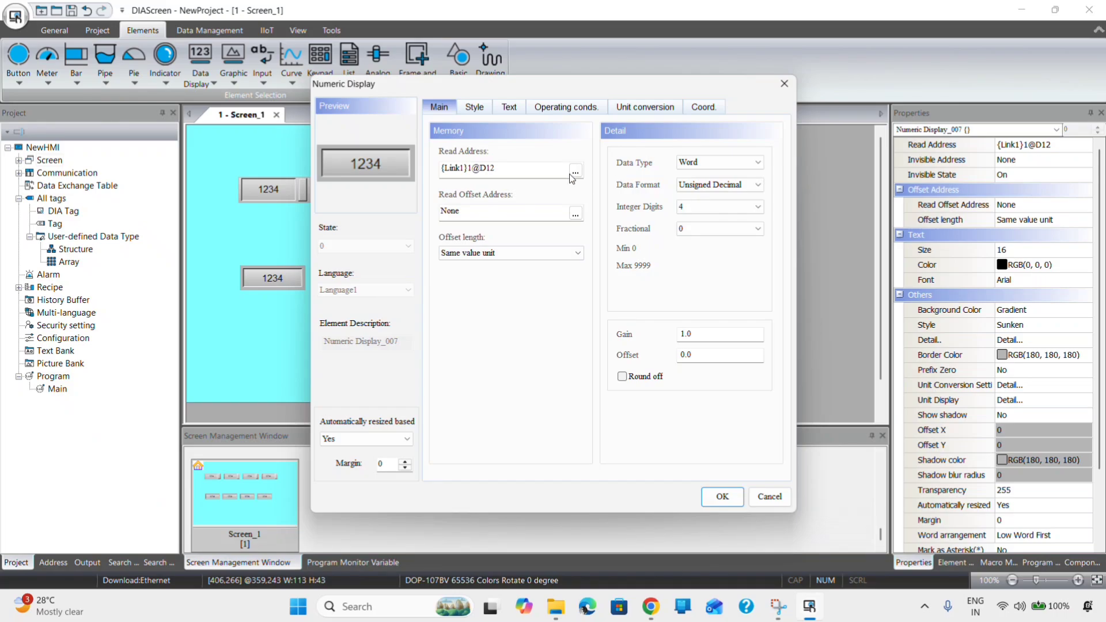
{"action": "left_click", "coordinate": [784, 83]}
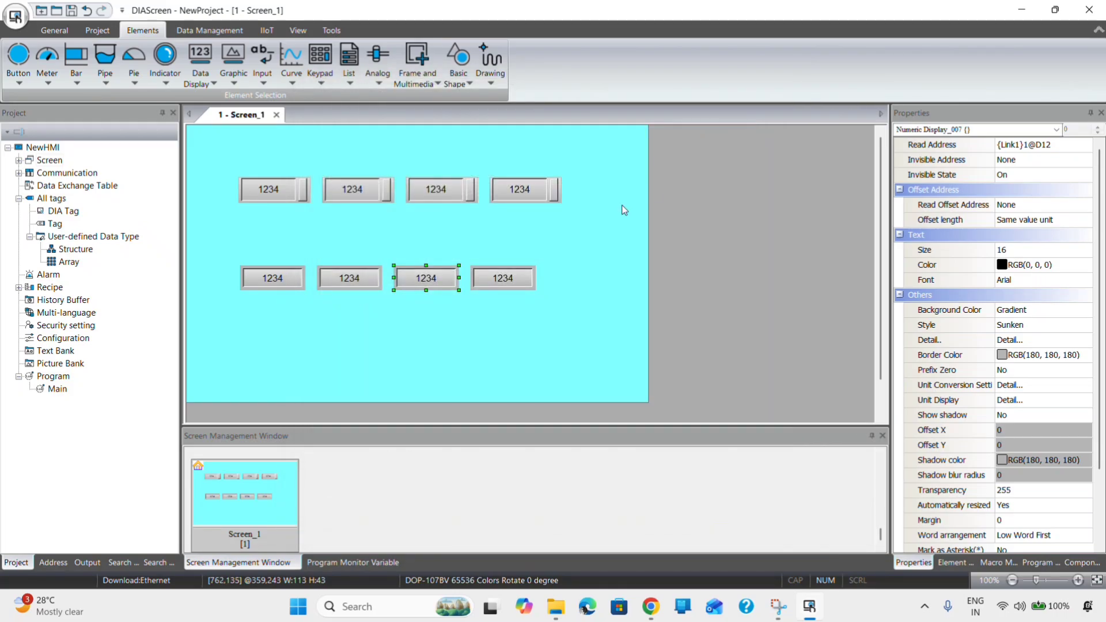
{"action": "double_click", "coordinate": [499, 280]}
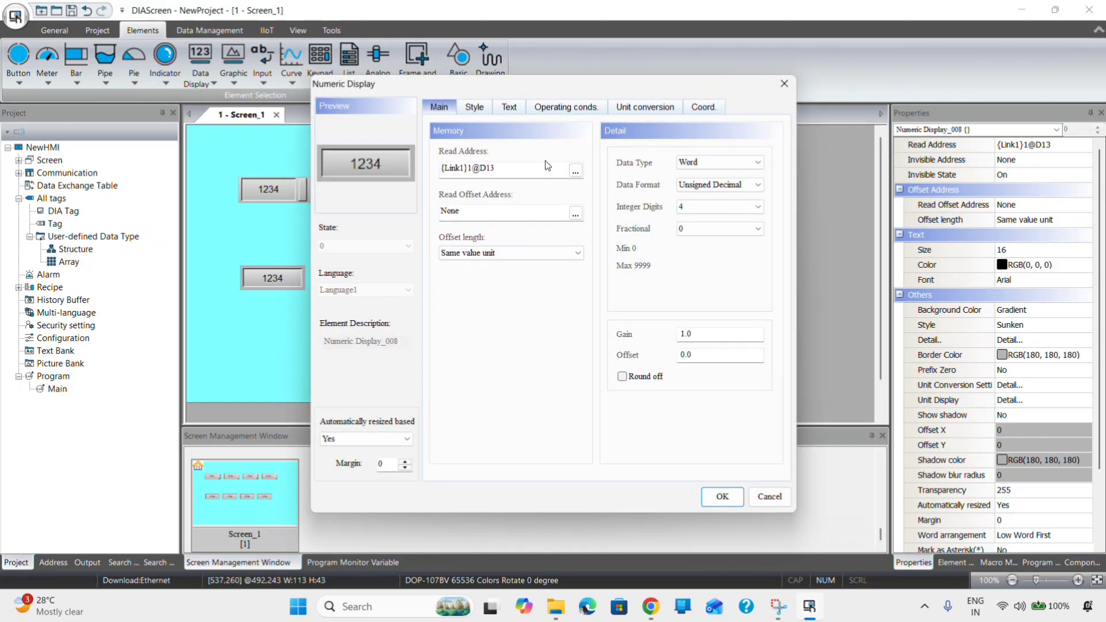
{"action": "left_click", "coordinate": [784, 83]}
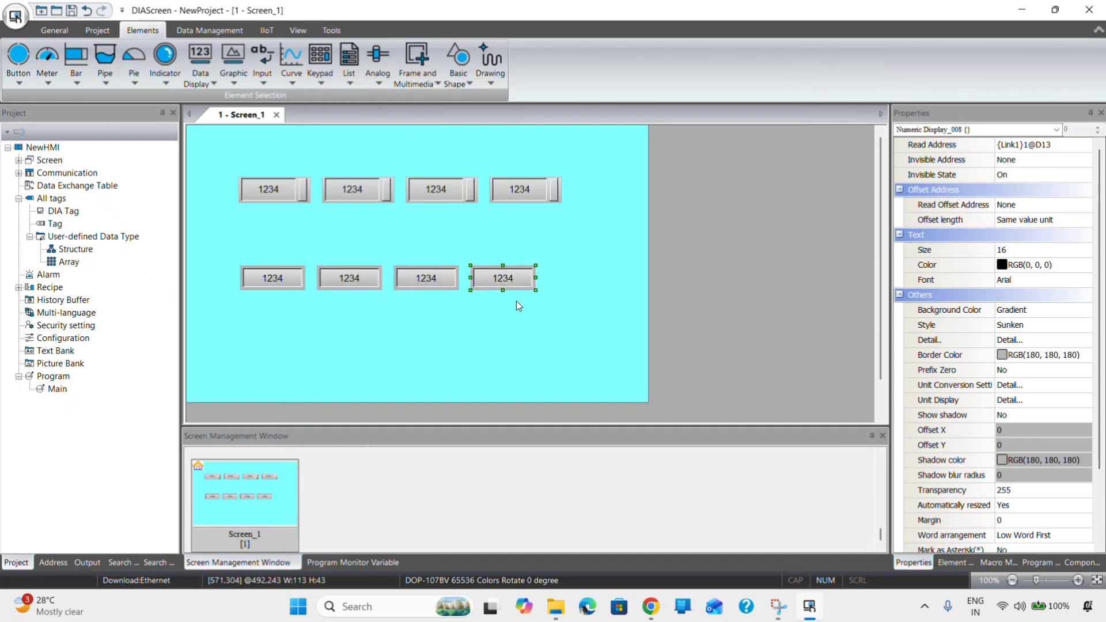
{"action": "left_click", "coordinate": [516, 301]}
- Shift the D11, D12 and D13 displays right to even out the lower row
{"action": "left_click", "coordinate": [503, 278]}
{"action": "key", "text": "Right"}
{"action": "key", "text": "Right"}
{"action": "key", "text": "Right"}
{"action": "key", "text": "Right"}
{"action": "key", "text": "Right"}
{"action": "key", "text": "Right"}
{"action": "key", "text": "Right"}
{"action": "key", "text": "Right"}
{"action": "key", "text": "Right"}
{"action": "key", "text": "Right"}
{"action": "key", "text": "Right"}
{"action": "key", "text": "Right"}
{"action": "key", "text": "Right"}
{"action": "key", "text": "Right"}
{"action": "key", "text": "Right"}
{"action": "key", "text": "Right"}
{"action": "key", "text": "Right"}
{"action": "key", "text": "Right"}
{"action": "key", "text": "Right"}
{"action": "key", "text": "Right"}
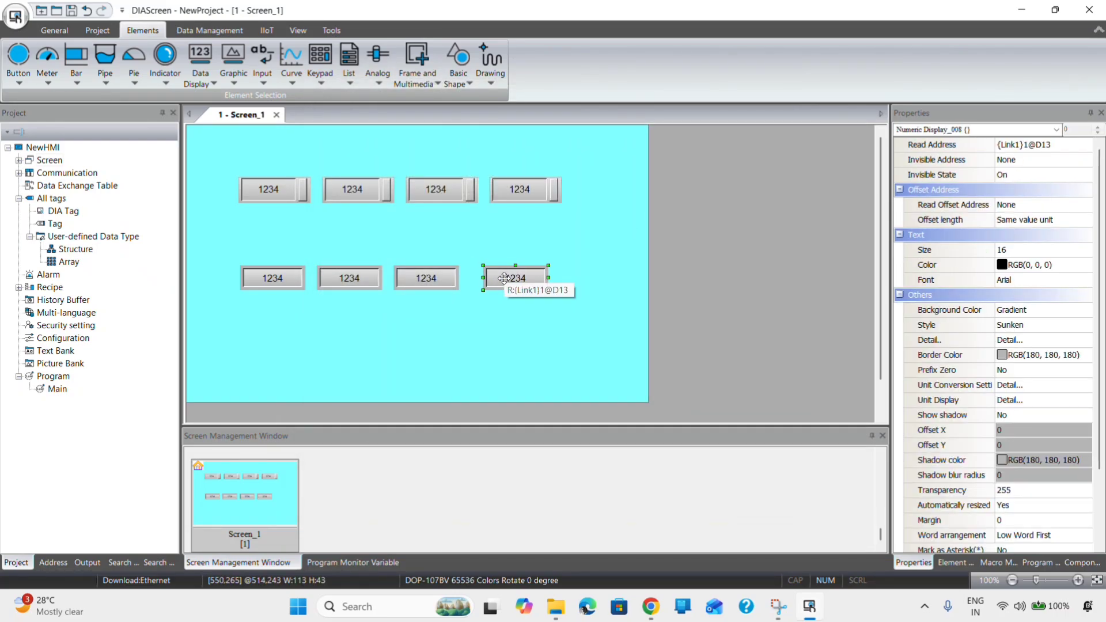
{"action": "left_click", "coordinate": [416, 271]}
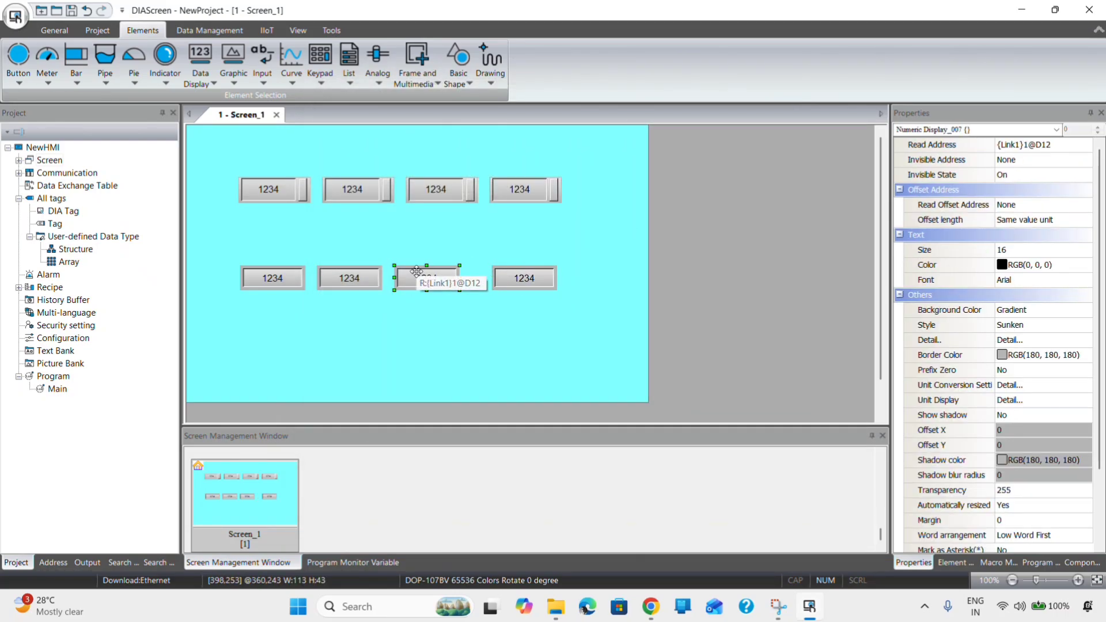
{"action": "key", "text": "Right"}
{"action": "key", "text": "Right"}
{"action": "key", "text": "Right"}
{"action": "key", "text": "Right"}
{"action": "key", "text": "Right"}
{"action": "key", "text": "Right"}
{"action": "key", "text": "Right"}
{"action": "key", "text": "Right"}
{"action": "key", "text": "Right"}
{"action": "key", "text": "Right"}
{"action": "key", "text": "Right"}
{"action": "key", "text": "Right"}
{"action": "key", "text": "Right"}
{"action": "key", "text": "Right"}
{"action": "key", "text": "Right"}
{"action": "key", "text": "Right"}
{"action": "key", "text": "Right"}
{"action": "key", "text": "Right"}
{"action": "key", "text": "Right"}
{"action": "key", "text": "Right"}
{"action": "key", "text": "Right"}
{"action": "key", "text": "Right"}
{"action": "key", "text": "Right"}
{"action": "key", "text": "Right"}
{"action": "left_click", "coordinate": [350, 274]}
{"action": "key", "text": "Right"}
{"action": "key", "text": "Right"}
{"action": "key", "text": "Right"}
{"action": "key", "text": "Right"}
{"action": "key", "text": "Right"}
{"action": "key", "text": "Right"}
{"action": "key", "text": "Right"}
{"action": "key", "text": "Right"}
{"action": "key", "text": "Right"}
{"action": "key", "text": "Right"}
{"action": "key", "text": "Right"}
{"action": "key", "text": "Right"}
{"action": "key", "text": "Right"}
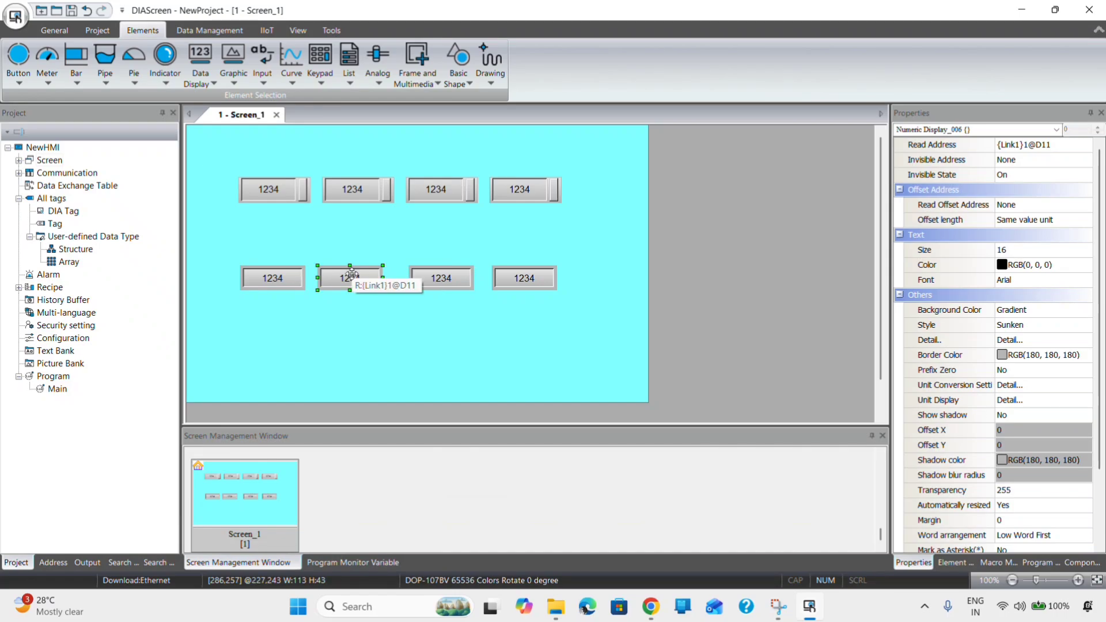
{"action": "key", "text": "Right"}
{"action": "key", "text": "Right"}
{"action": "key", "text": "Right"}
{"action": "key", "text": "Right"}
{"action": "left_click", "coordinate": [413, 362]}
- Draw a momentary button below the displays with write and read address M0
{"action": "left_click", "coordinate": [18, 60]}
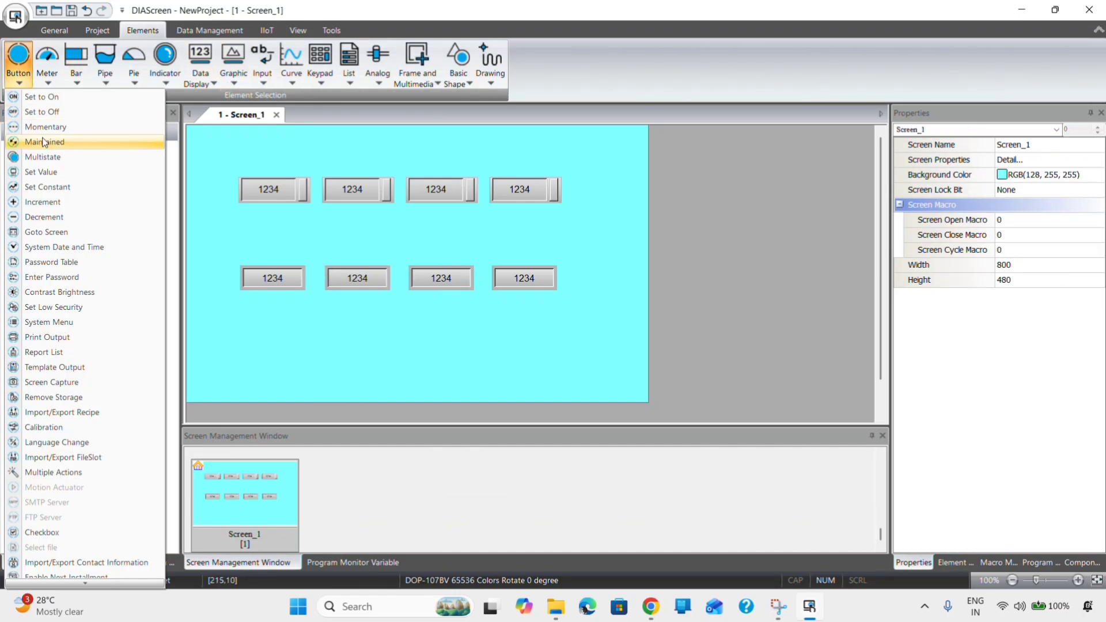
{"action": "left_click", "coordinate": [41, 128]}
{"action": "left_click_drag", "start_coordinate": [247, 332], "coordinate": [306, 364]}
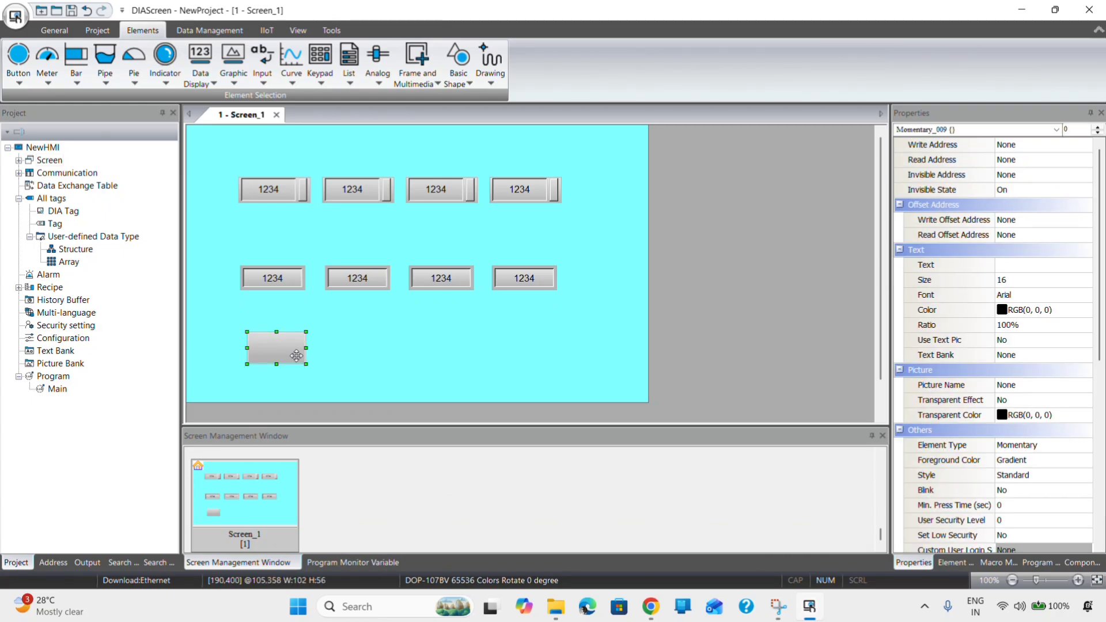
{"action": "double_click", "coordinate": [282, 351]}
{"action": "left_click", "coordinate": [574, 174]}
{"action": "left_click", "coordinate": [634, 186]}
{"action": "left_click", "coordinate": [618, 217]}
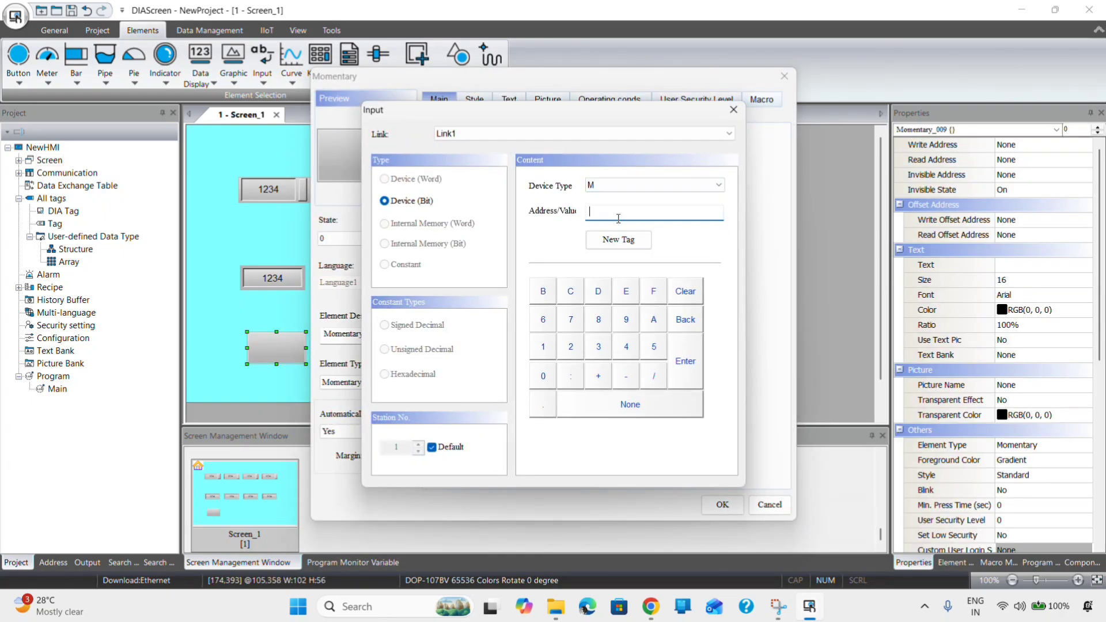
{"action": "left_click", "coordinate": [685, 361]}
{"action": "left_click", "coordinate": [573, 223]}
{"action": "left_click", "coordinate": [655, 185]}
{"action": "left_click", "coordinate": [638, 218]}
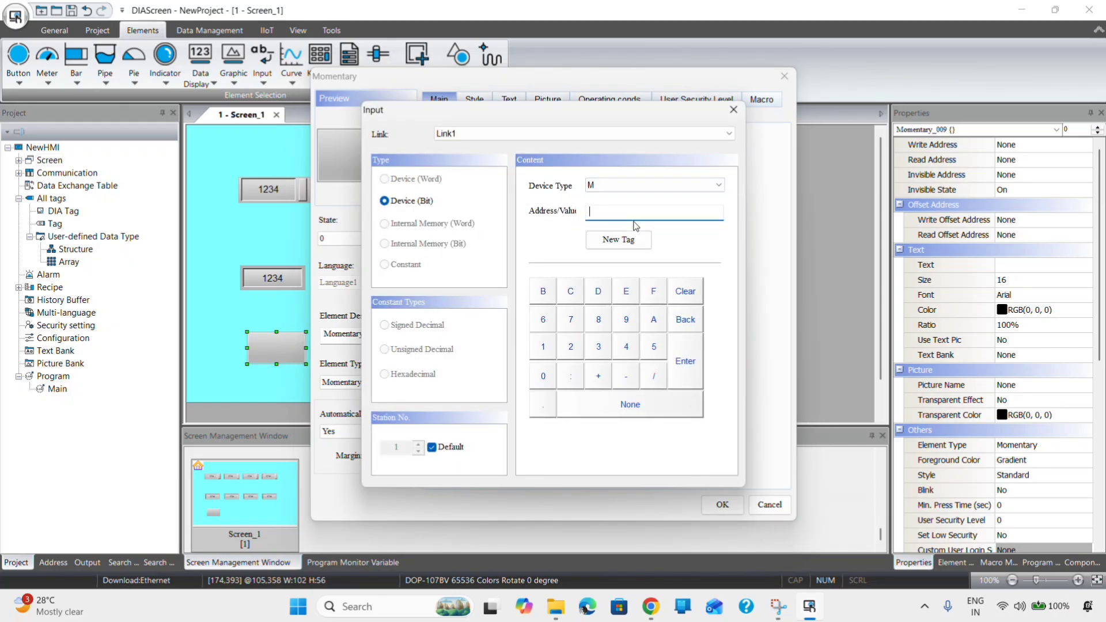
{"action": "left_click", "coordinate": [684, 369]}
- Label the button Mov for states 0 and 1 in bold text
{"action": "left_click", "coordinate": [510, 99]}
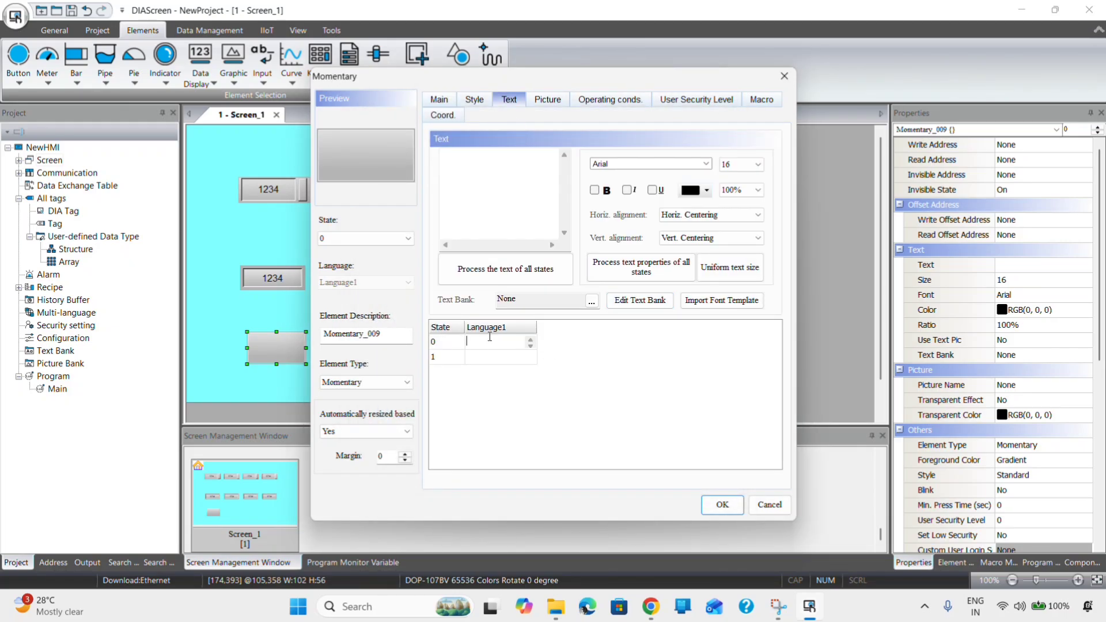
{"action": "type", "text": "Mov"}
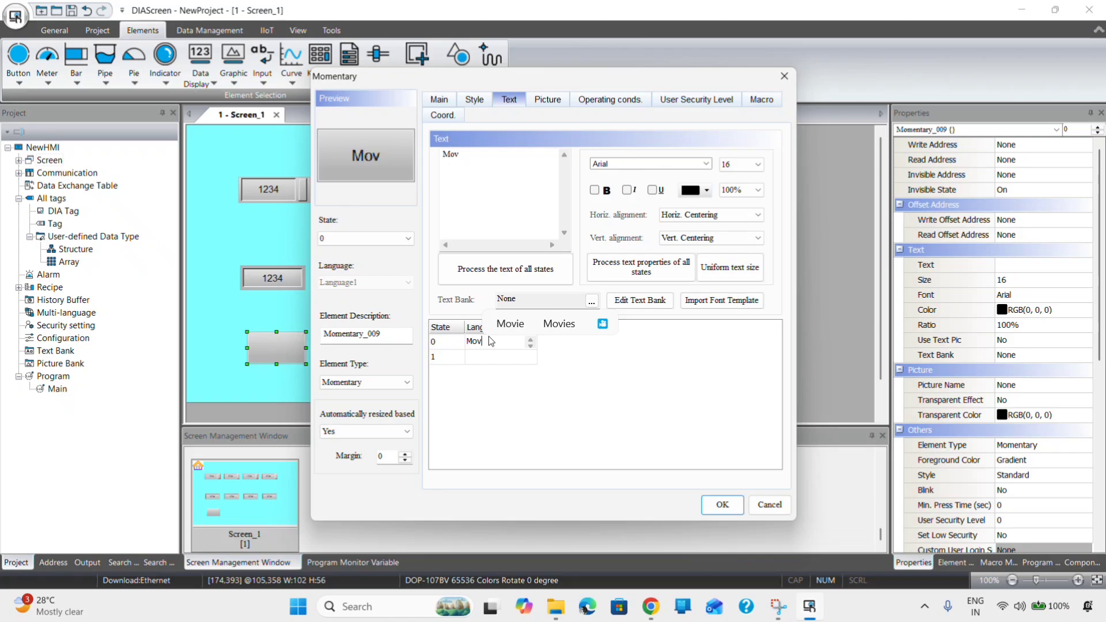
{"action": "key", "text": "BackSpace"}
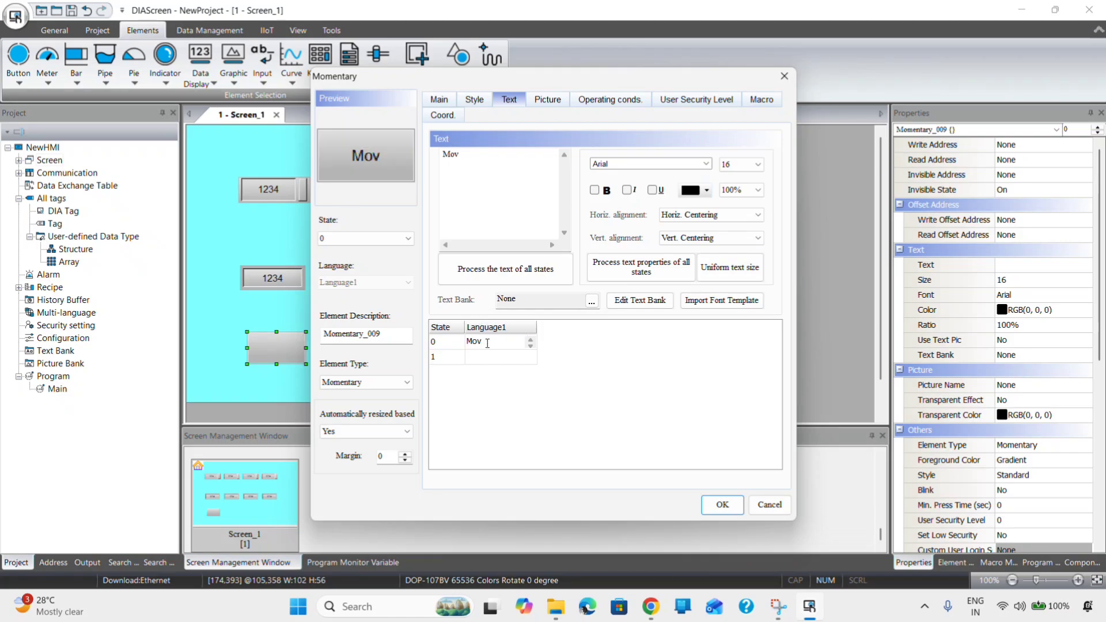
{"action": "left_click", "coordinate": [481, 356]}
{"action": "type", "text": "Mov"}
{"action": "left_click", "coordinate": [594, 190]}
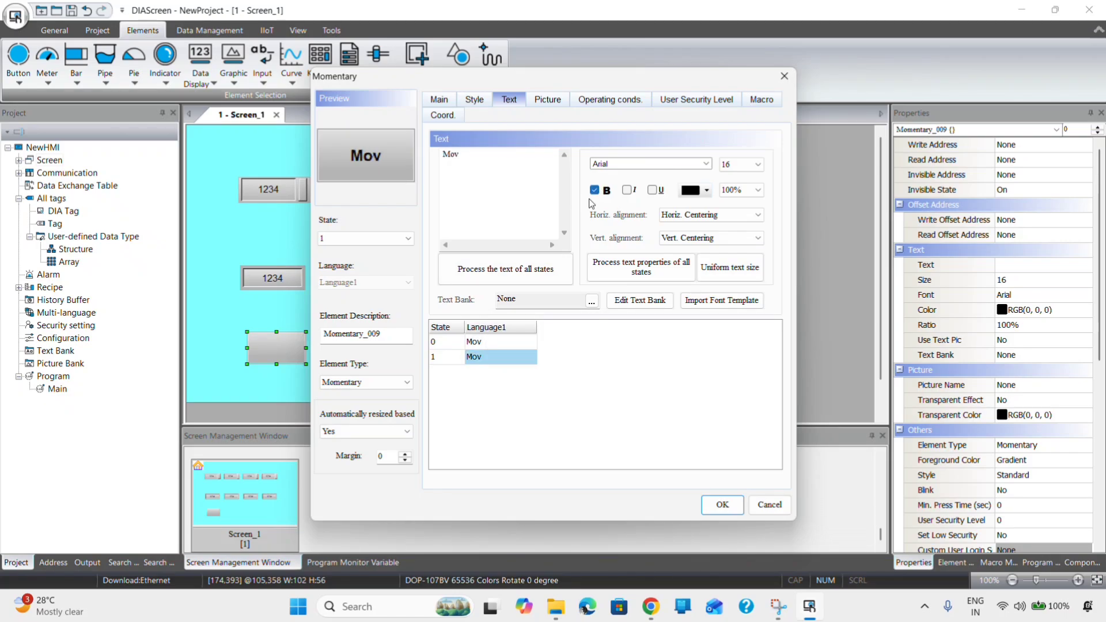
- Set the Mov text size to 20 for both states and apply the button settings
{"action": "left_click", "coordinate": [473, 341]}
{"action": "left_click", "coordinate": [751, 167]}
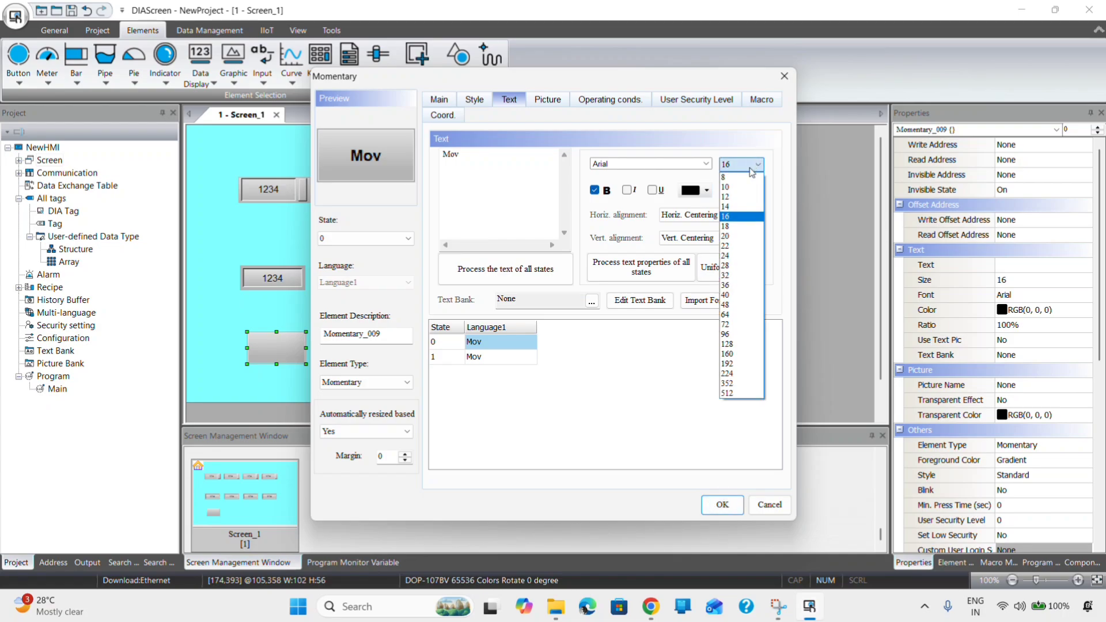
{"action": "left_click", "coordinate": [734, 226]}
{"action": "left_click", "coordinate": [746, 165]}
{"action": "left_click", "coordinate": [733, 236]}
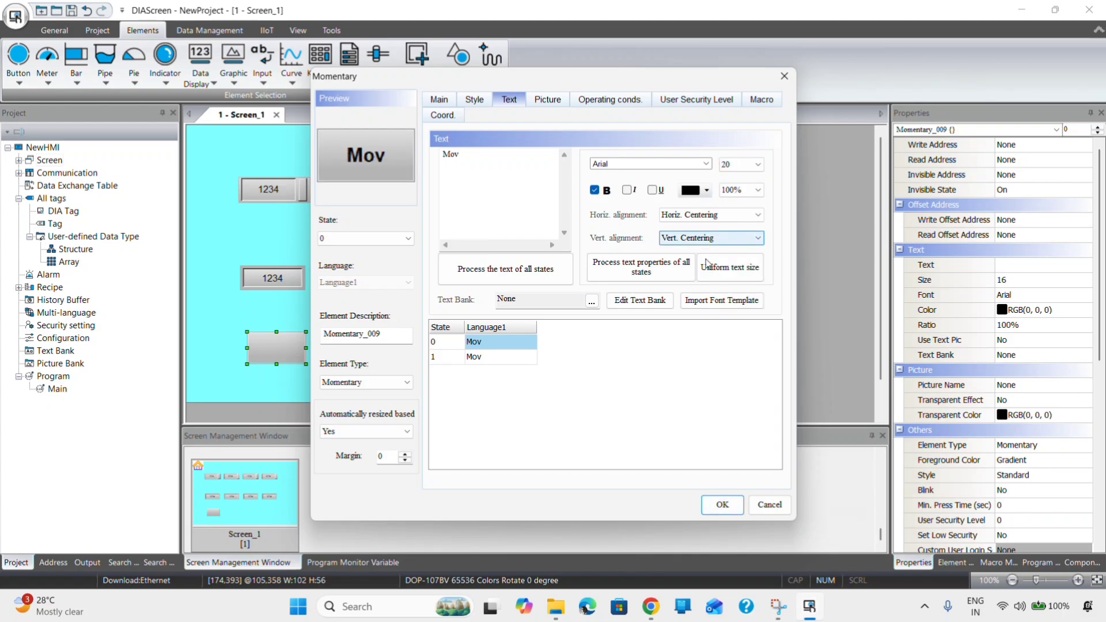
{"action": "left_click", "coordinate": [473, 357]}
{"action": "left_click", "coordinate": [749, 164]}
{"action": "left_click", "coordinate": [737, 239]}
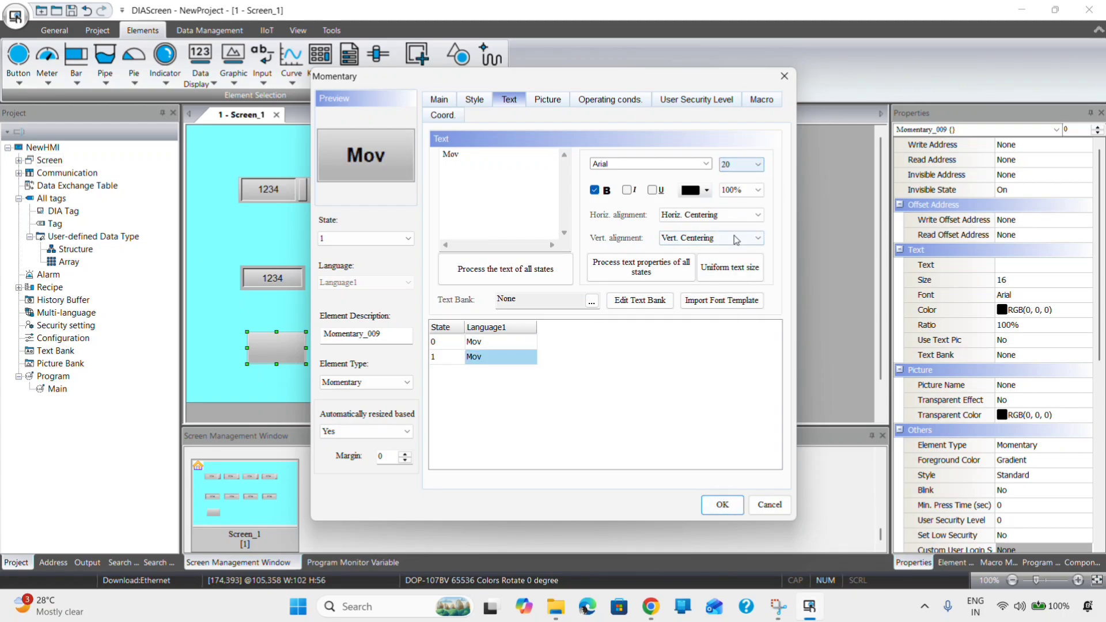
{"action": "left_click", "coordinate": [722, 505]}
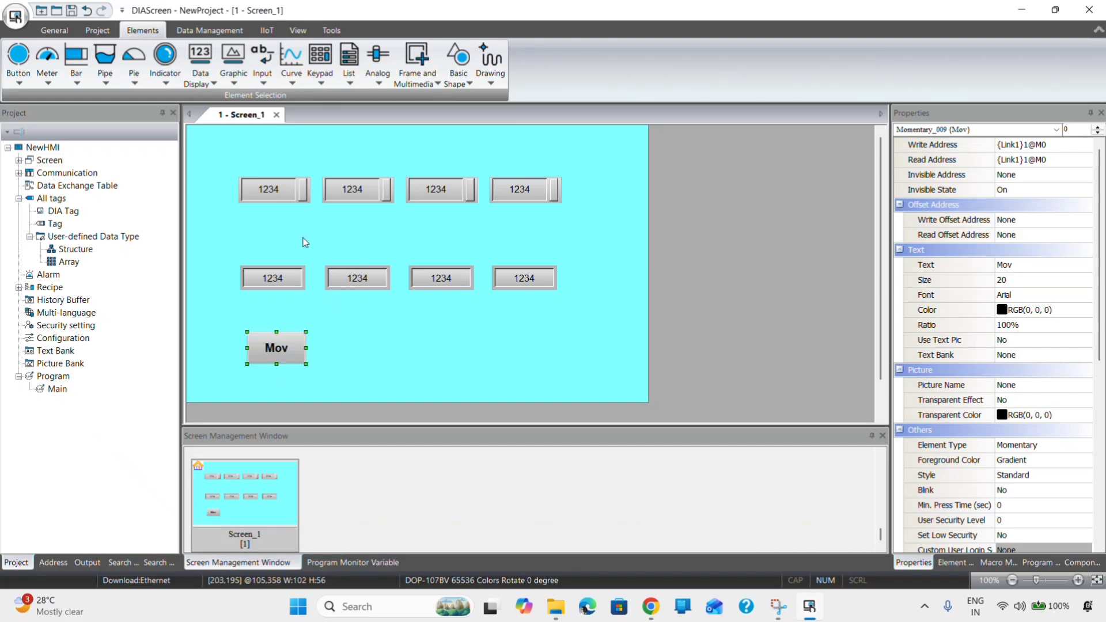
- Add a text label 'D 0' in size 20 under the first top element
{"action": "left_click", "coordinate": [278, 223]}
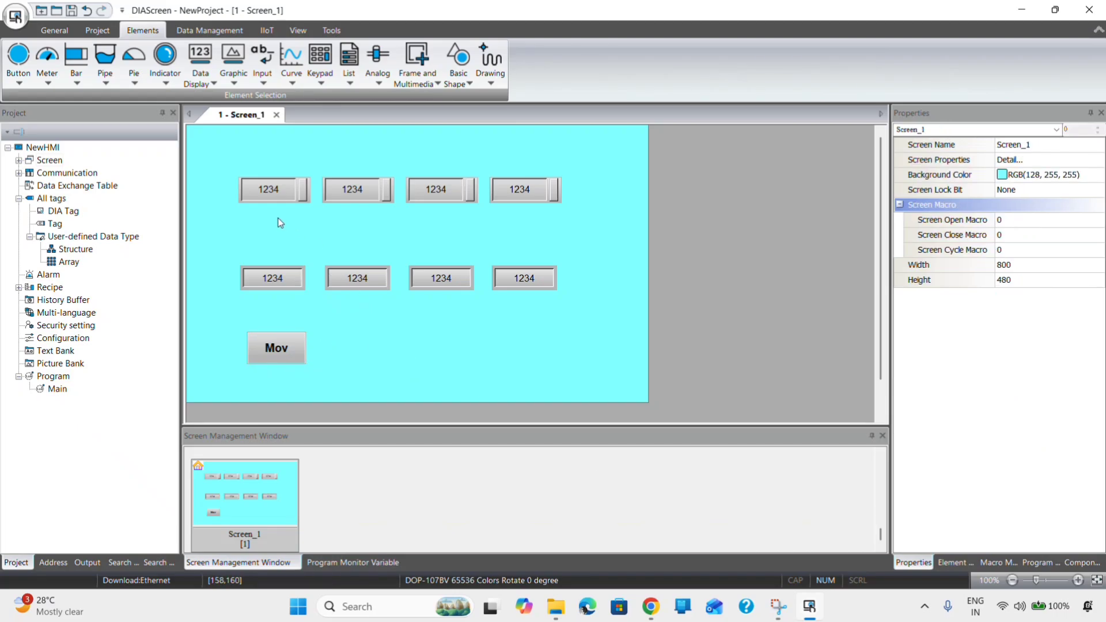
{"action": "left_click", "coordinate": [491, 88]}
{"action": "left_click", "coordinate": [502, 158]}
{"action": "left_click", "coordinate": [279, 224]}
{"action": "left_click", "coordinate": [1006, 237]}
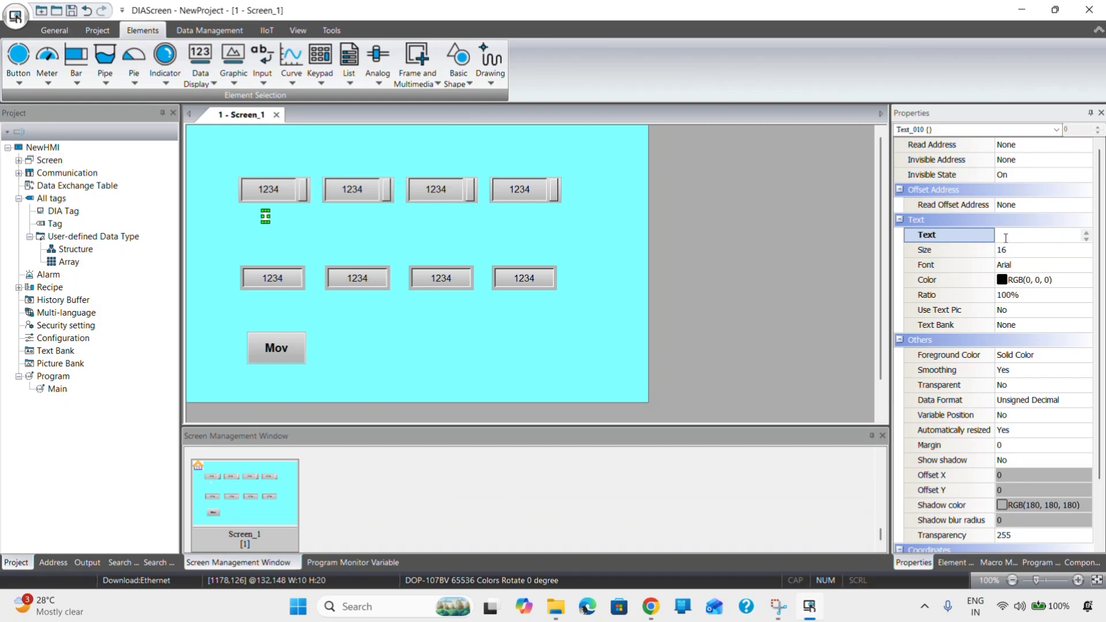
{"action": "type", "text": "D 0"}
{"action": "left_click", "coordinate": [1056, 254]}
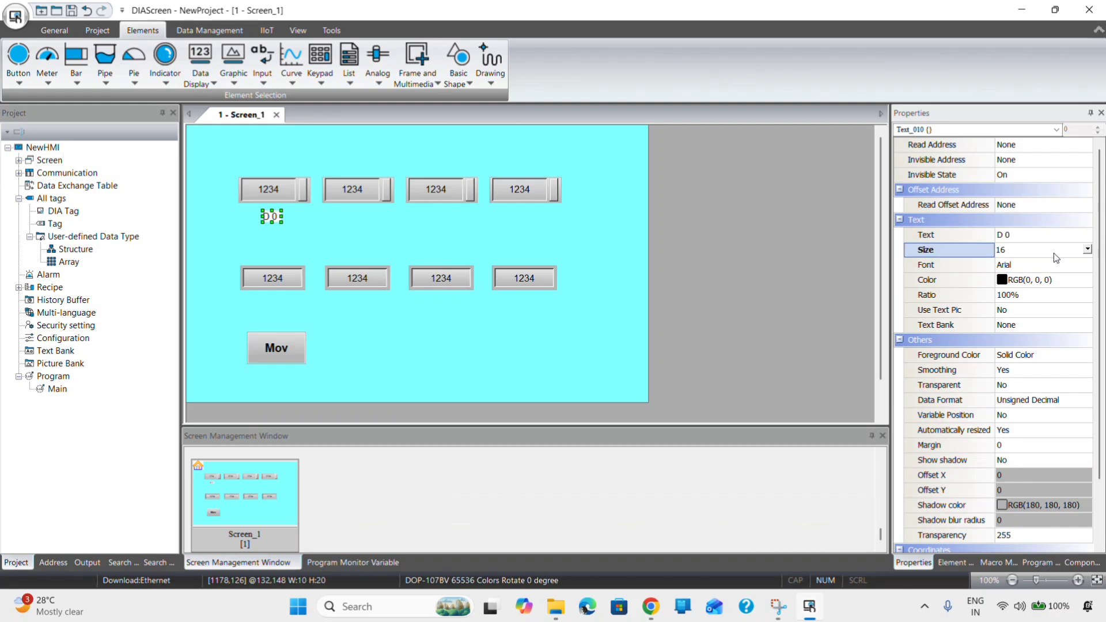
{"action": "left_click", "coordinate": [1087, 250]}
{"action": "left_click", "coordinate": [1034, 324]}
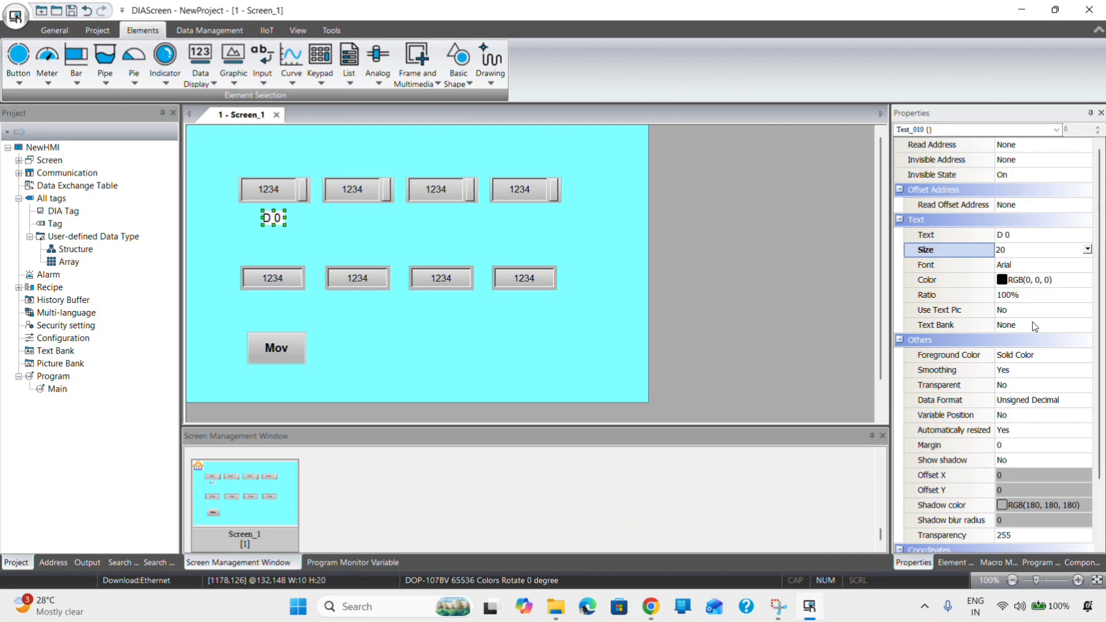
{"action": "left_click", "coordinate": [539, 329]}
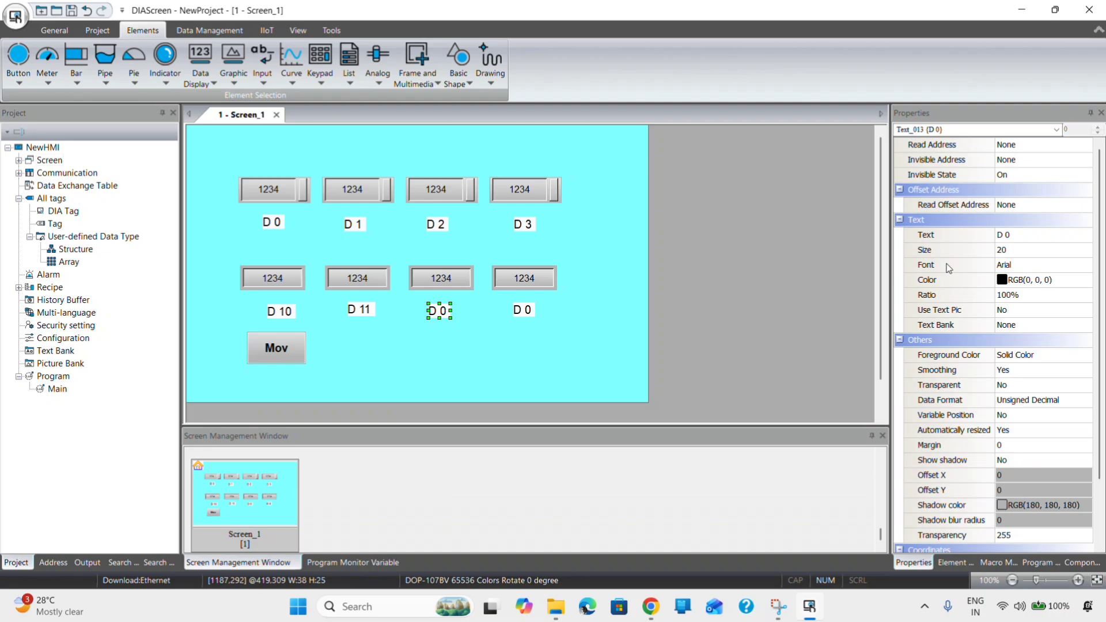
- Rename the third and fourth lower labels to 'D 12' and 'D 13'
{"action": "left_click", "coordinate": [1023, 234]}
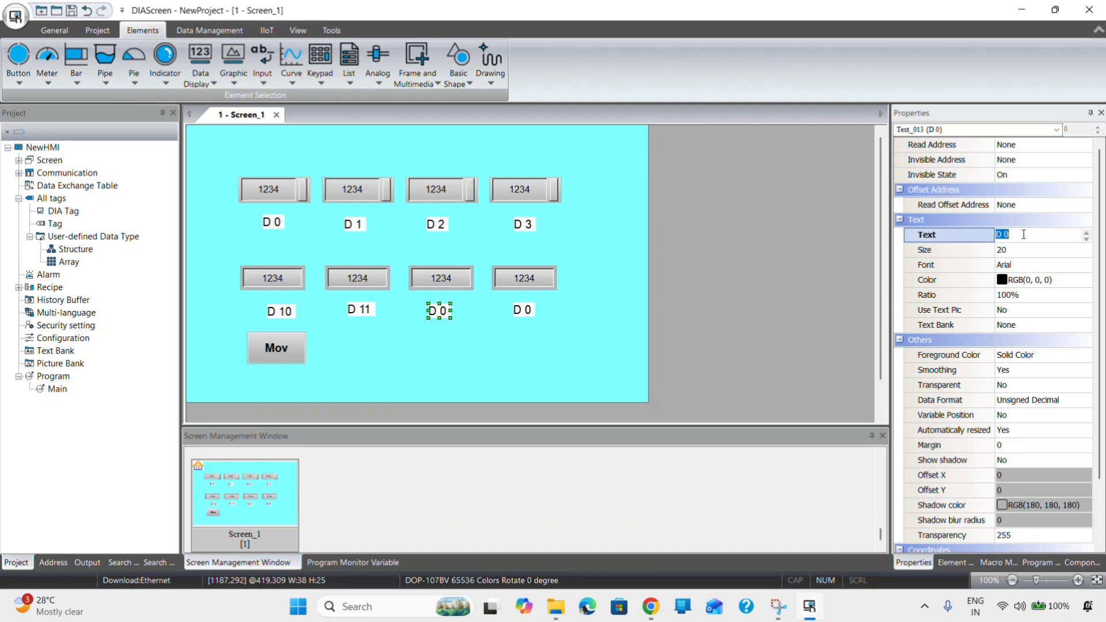
{"action": "key", "text": "BackSpace"}
{"action": "key", "text": "BackSpace"}
{"action": "type", "text": "12"}
{"action": "left_click", "coordinate": [657, 337]}
{"action": "left_click", "coordinate": [523, 307]}
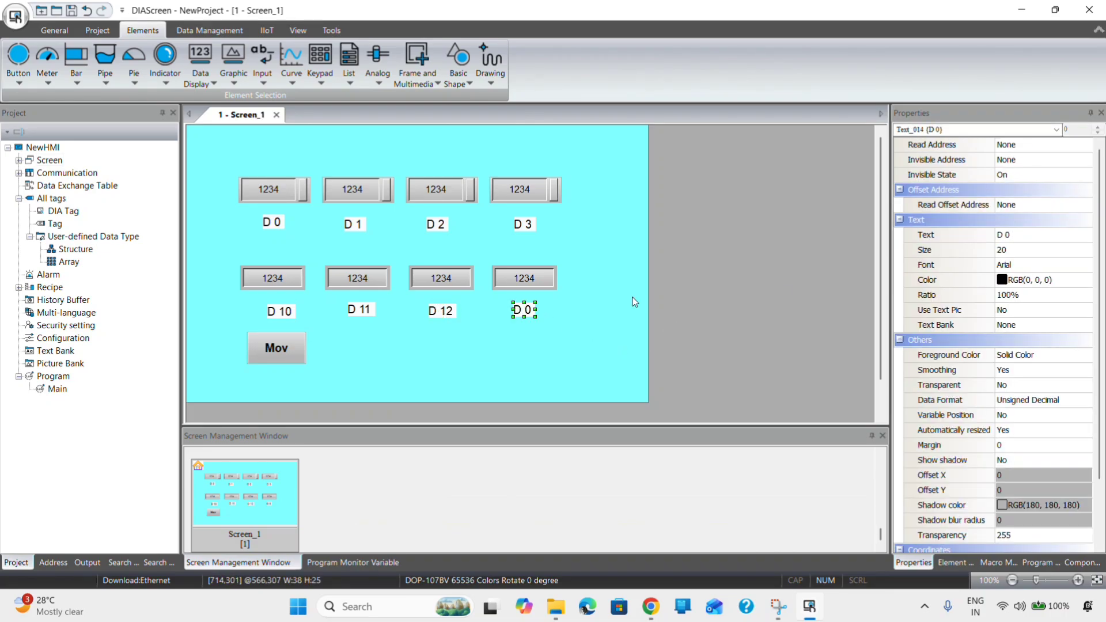
{"action": "left_click", "coordinate": [1033, 238]}
{"action": "key", "text": "BackSpace"}
{"action": "key", "text": "BackSpace"}
{"action": "type", "text": "13"}
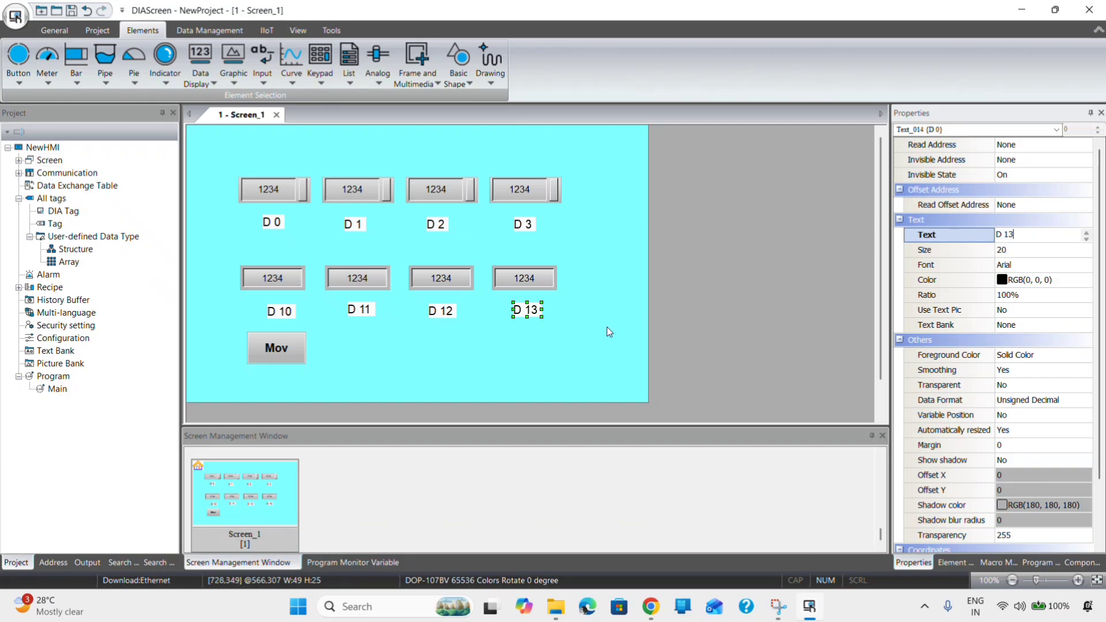
{"action": "left_click", "coordinate": [605, 328]}
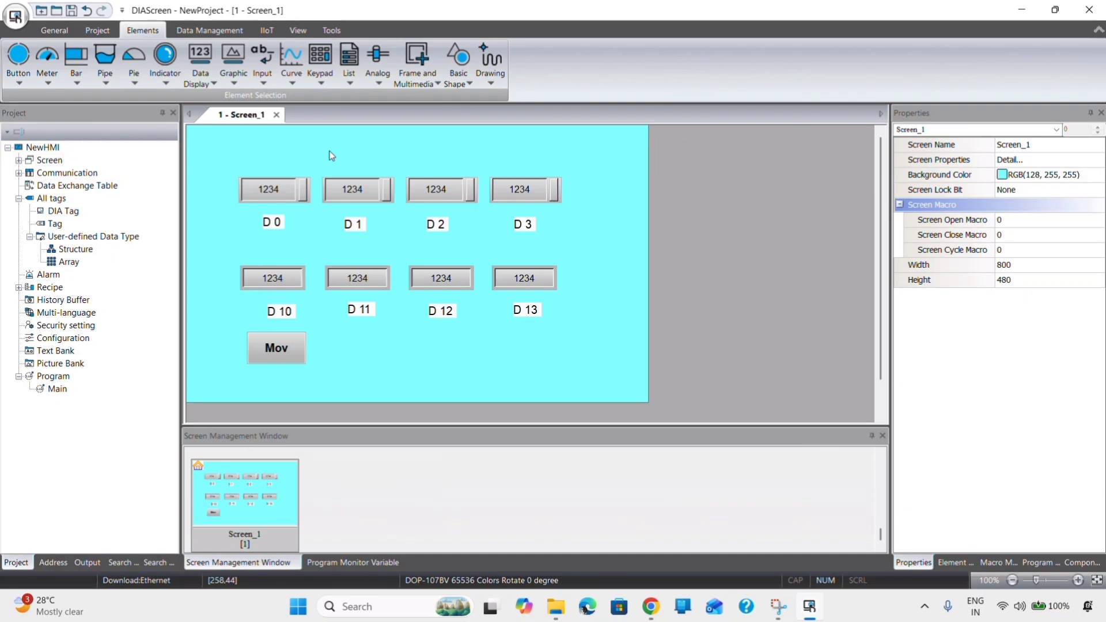
- Place a date display at the top-left corner (X=0, Y=0) using the dd/mm/yy format
{"action": "left_click", "coordinate": [214, 85]}
{"action": "left_click", "coordinate": [224, 127]}
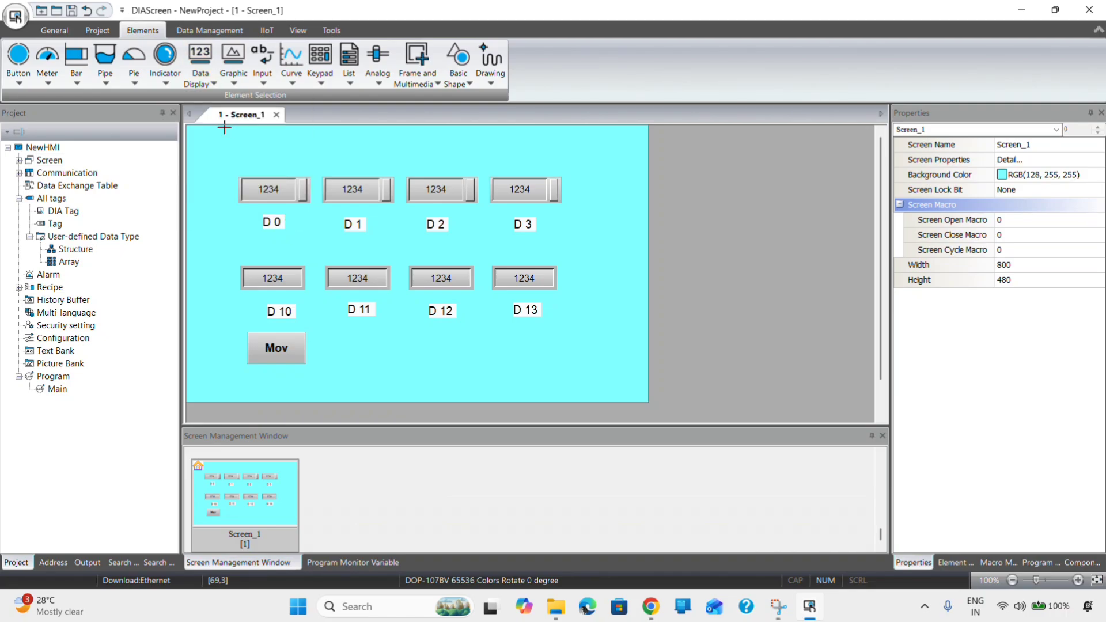
{"action": "left_click_drag", "start_coordinate": [199, 126], "coordinate": [265, 146]}
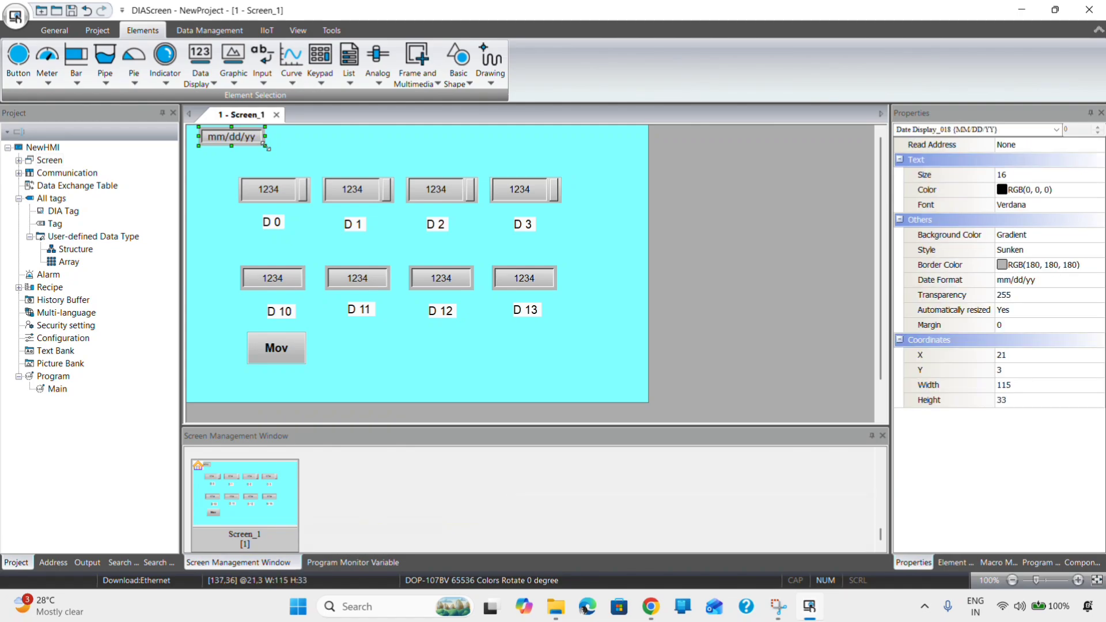
{"action": "key", "text": "Left"}
{"action": "key", "text": "Left"}
{"action": "key", "text": "Left"}
{"action": "key", "text": "Left"}
{"action": "key", "text": "Left"}
{"action": "key", "text": "Left"}
{"action": "key", "text": "Left"}
{"action": "key", "text": "Left"}
{"action": "key", "text": "Left"}
{"action": "key", "text": "Left"}
{"action": "key", "text": "Left"}
{"action": "key", "text": "Left"}
{"action": "key", "text": "Left"}
{"action": "key", "text": "Left"}
{"action": "key", "text": "Left"}
{"action": "key", "text": "Left"}
{"action": "key", "text": "Left"}
{"action": "key", "text": "Left"}
{"action": "key", "text": "Left"}
{"action": "key", "text": "Left"}
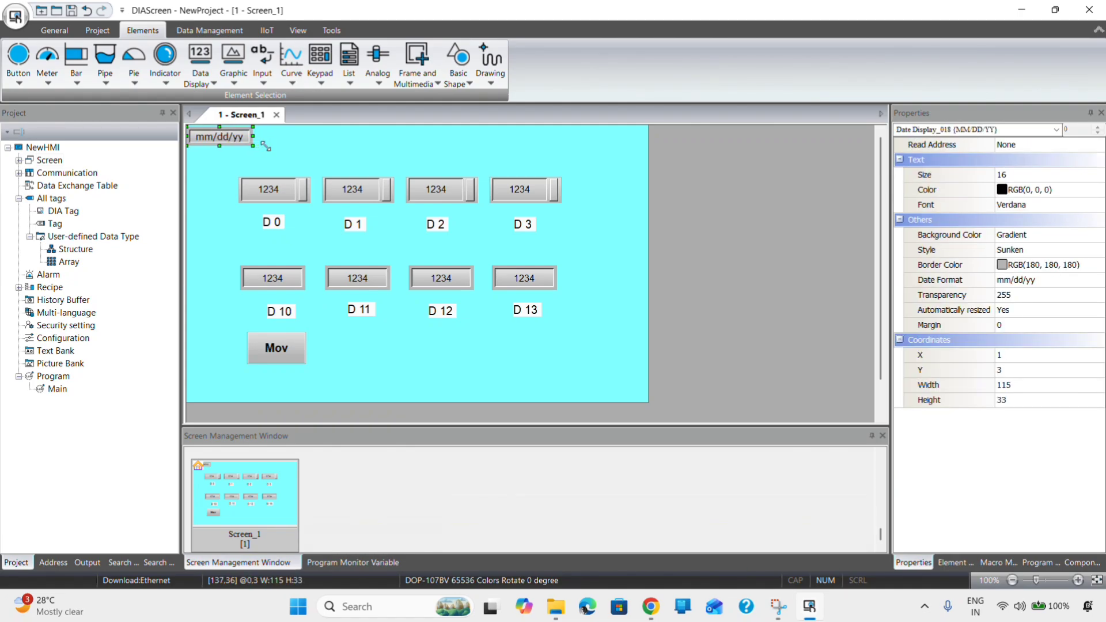
{"action": "key", "text": "Up"}
{"action": "key", "text": "Up"}
{"action": "key", "text": "Up"}
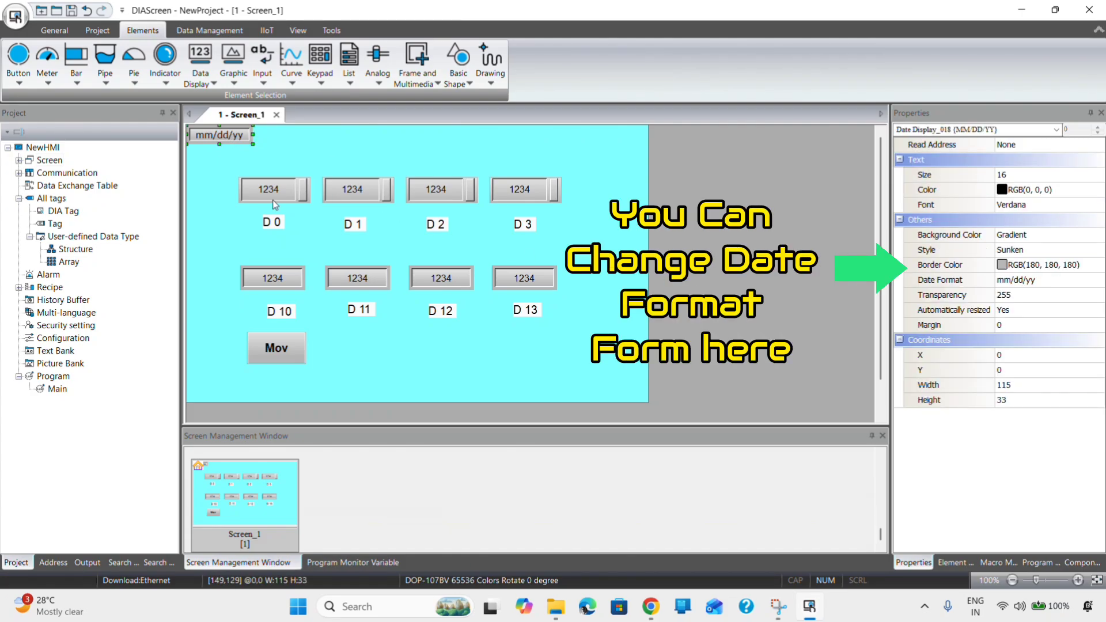
{"action": "left_click", "coordinate": [1094, 283]}
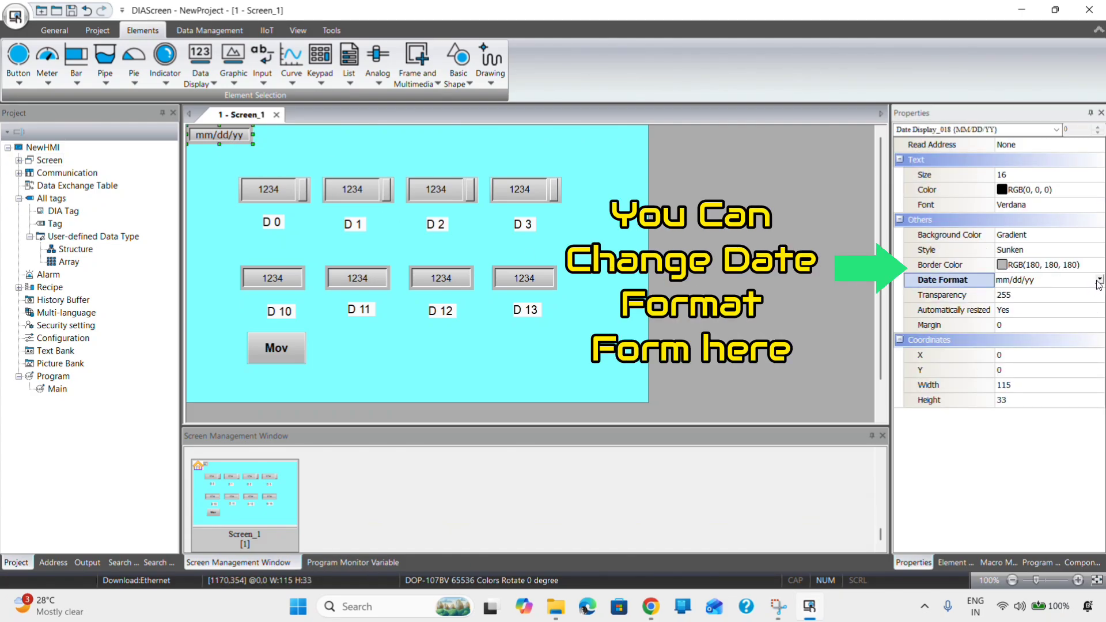
{"action": "left_click", "coordinate": [1100, 280]}
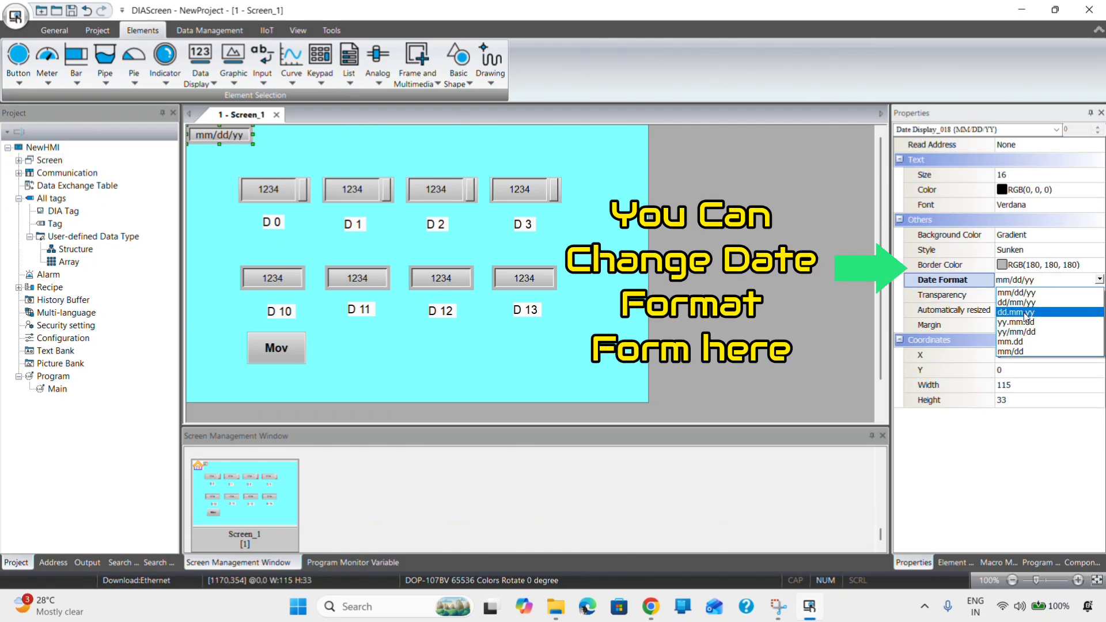
{"action": "left_click", "coordinate": [1026, 302]}
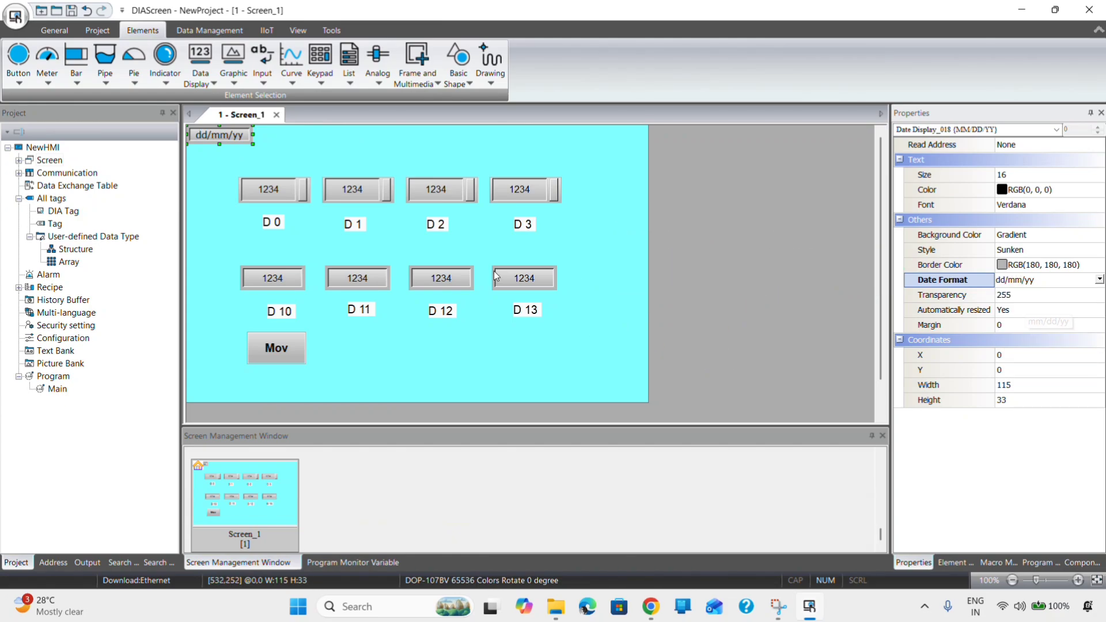
{"action": "left_click", "coordinate": [293, 154]}
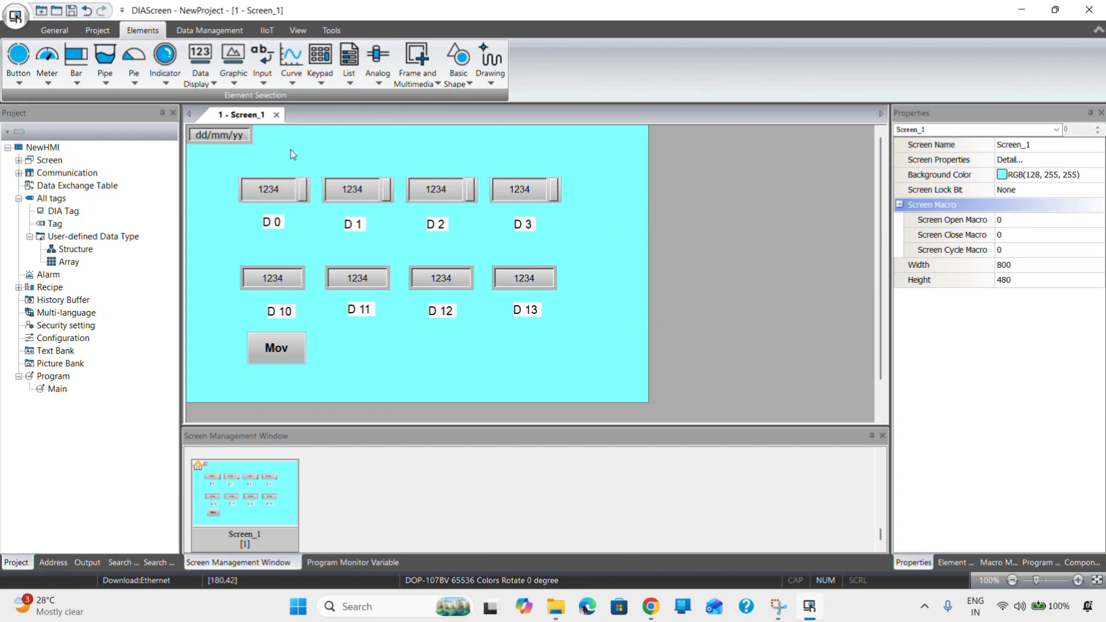
- Draw an HH:MM:SS time display at the top-right and move it up to Y=0
{"action": "left_click", "coordinate": [208, 81]}
{"action": "left_click", "coordinate": [222, 141]}
{"action": "left_click_drag", "start_coordinate": [566, 127], "coordinate": [641, 144]}
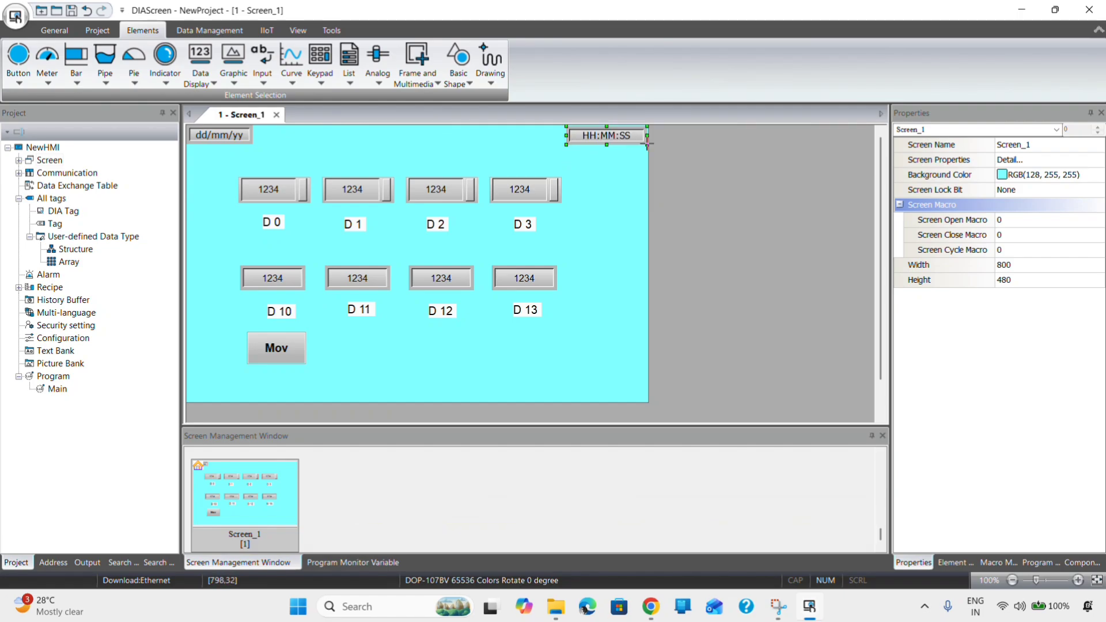
{"action": "left_click", "coordinate": [597, 171]}
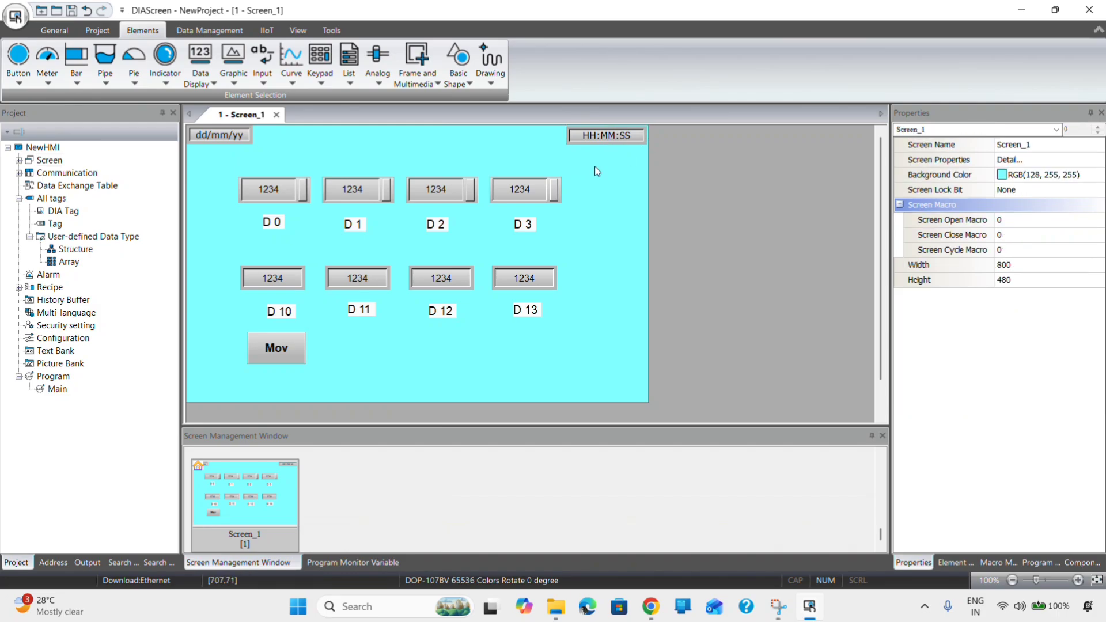
{"action": "left_click", "coordinate": [609, 134]}
{"action": "left_click_drag", "start_coordinate": [609, 135], "coordinate": [609, 132]}
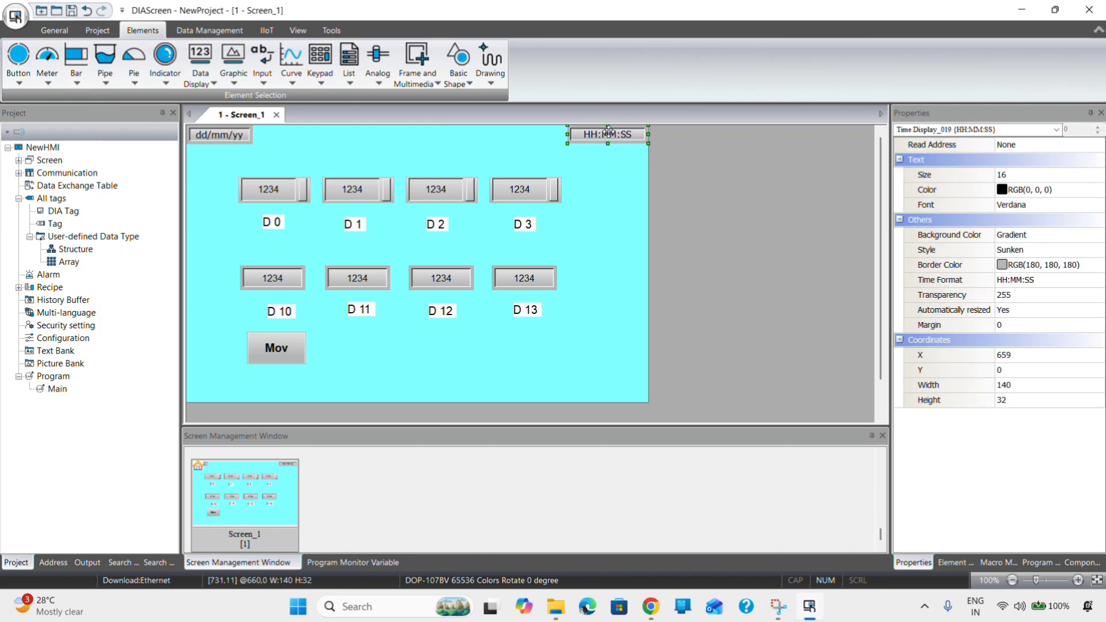
{"action": "left_click", "coordinate": [606, 225]}
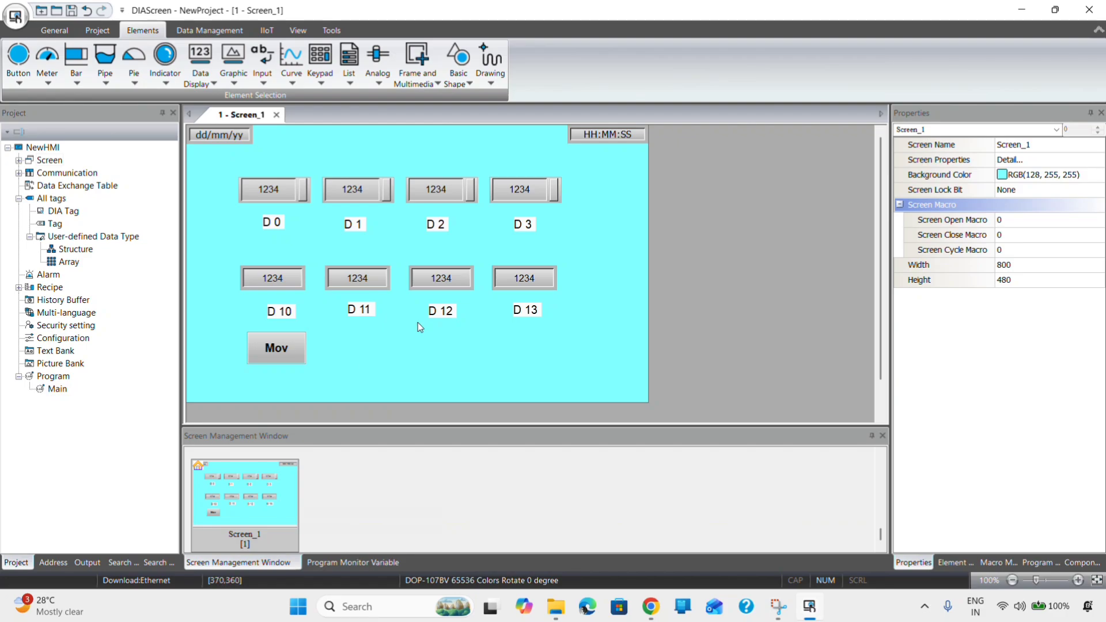
- Minimize DIAScreen to reveal the Delta folder in File Explorer
{"action": "left_click", "coordinate": [1022, 12]}
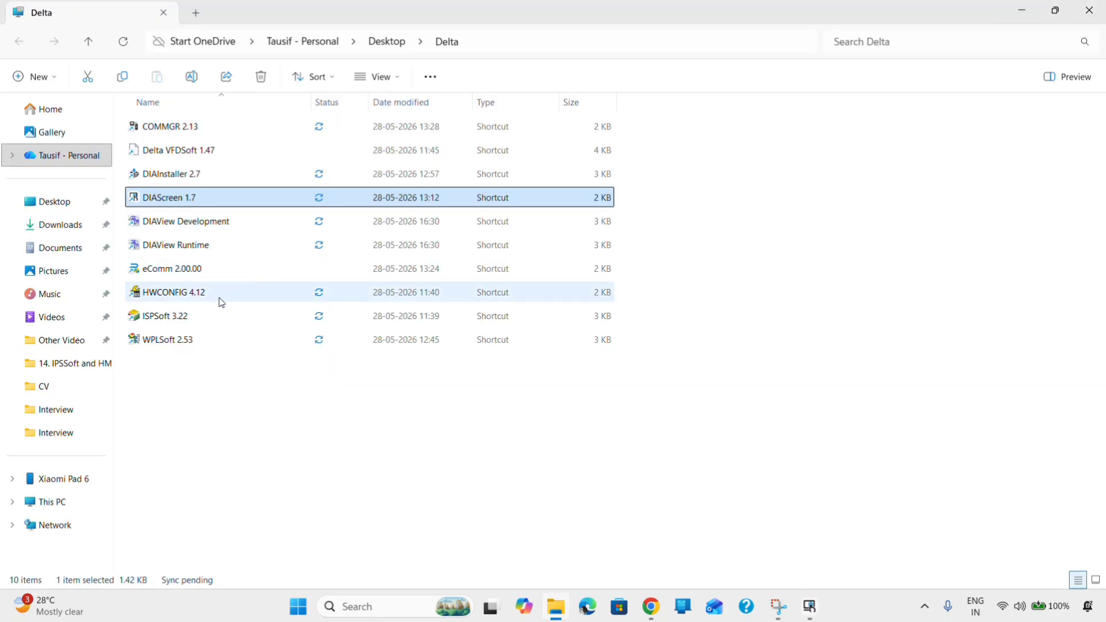
- Launch ISPSoft 3.22 and create project Untitled1 for a DVP SV PLC with default settings
{"action": "double_click", "coordinate": [175, 322]}
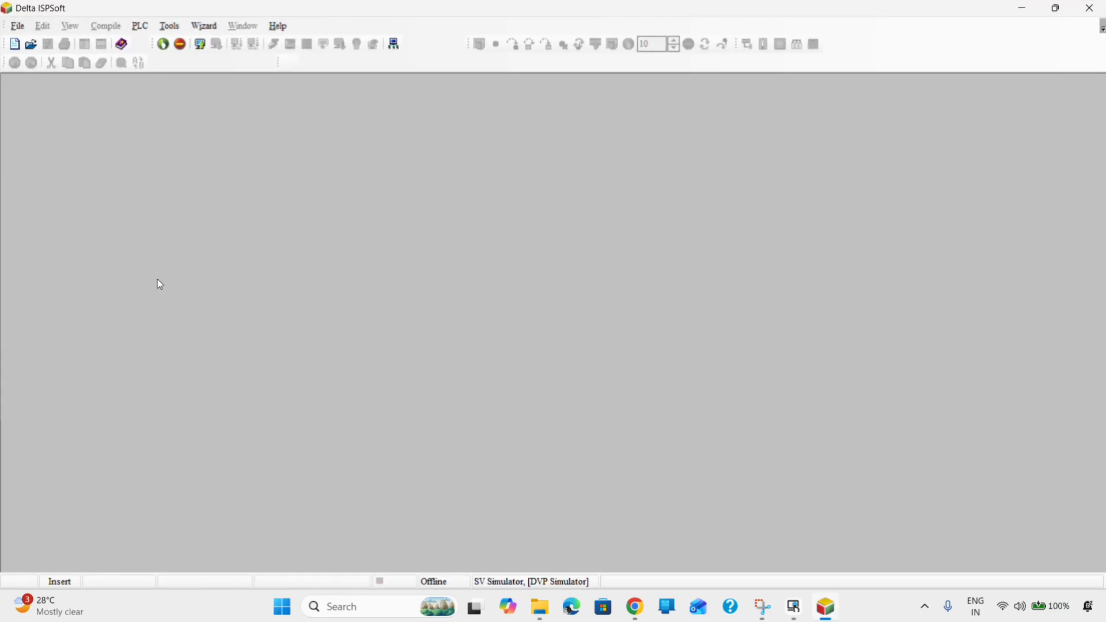
{"action": "left_click", "coordinate": [18, 26]}
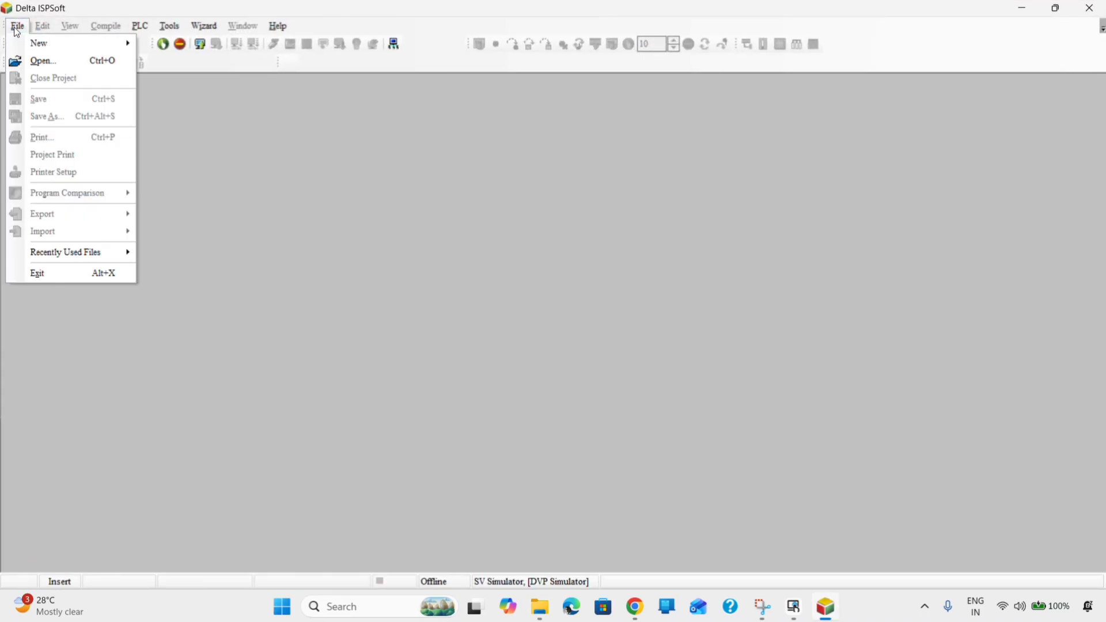
{"action": "mouse_move", "coordinate": [64, 41]}
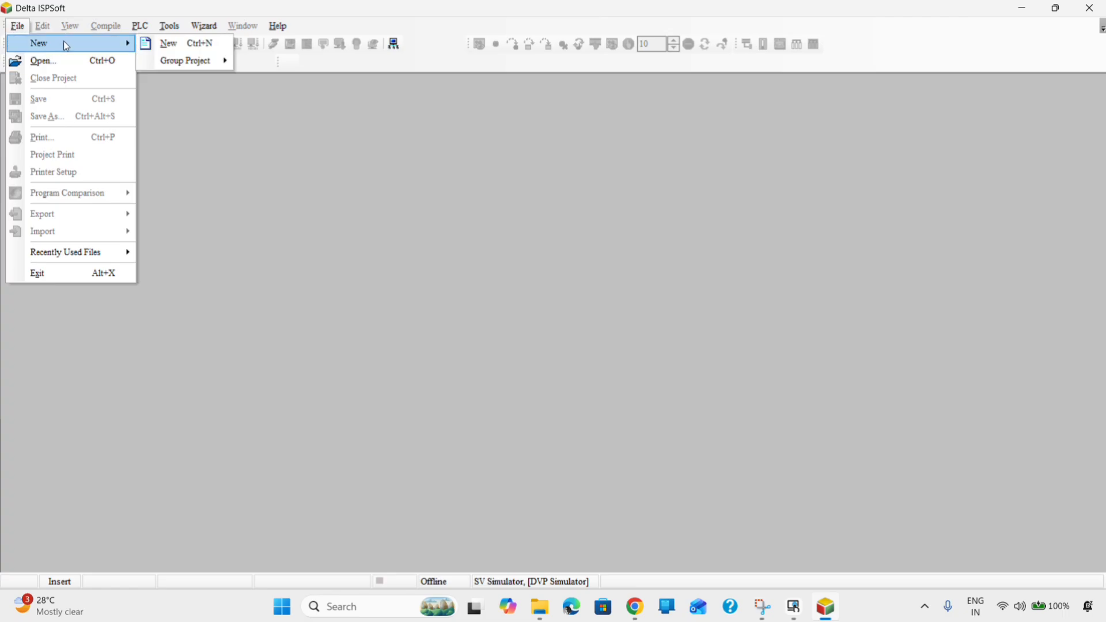
{"action": "left_click", "coordinate": [165, 45]}
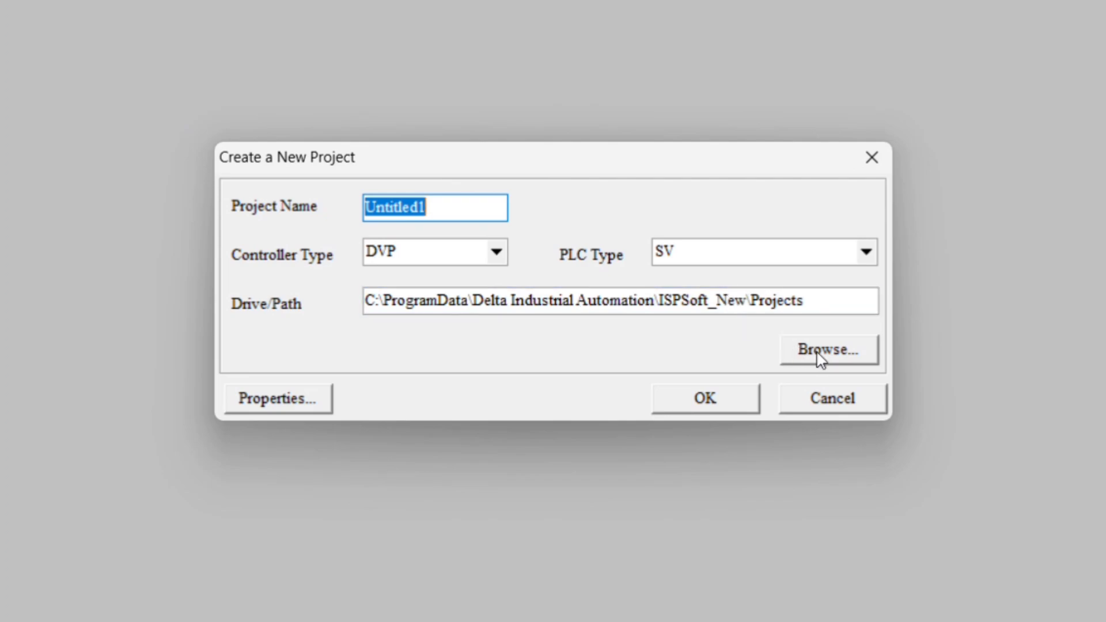
{"action": "left_click", "coordinate": [723, 409]}
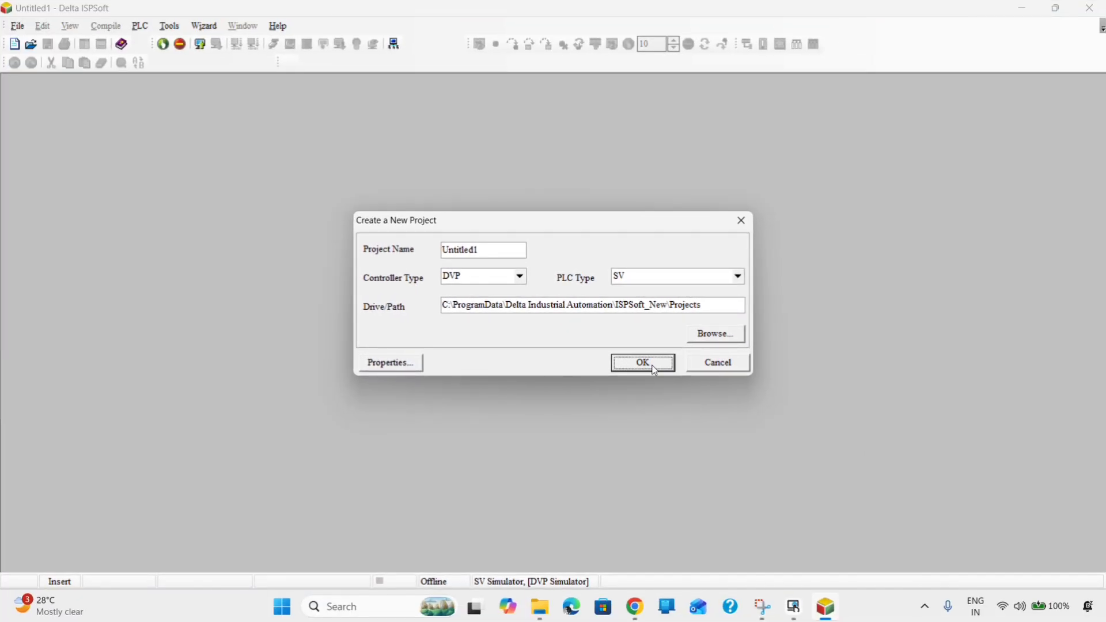
{"action": "left_click", "coordinate": [656, 369]}
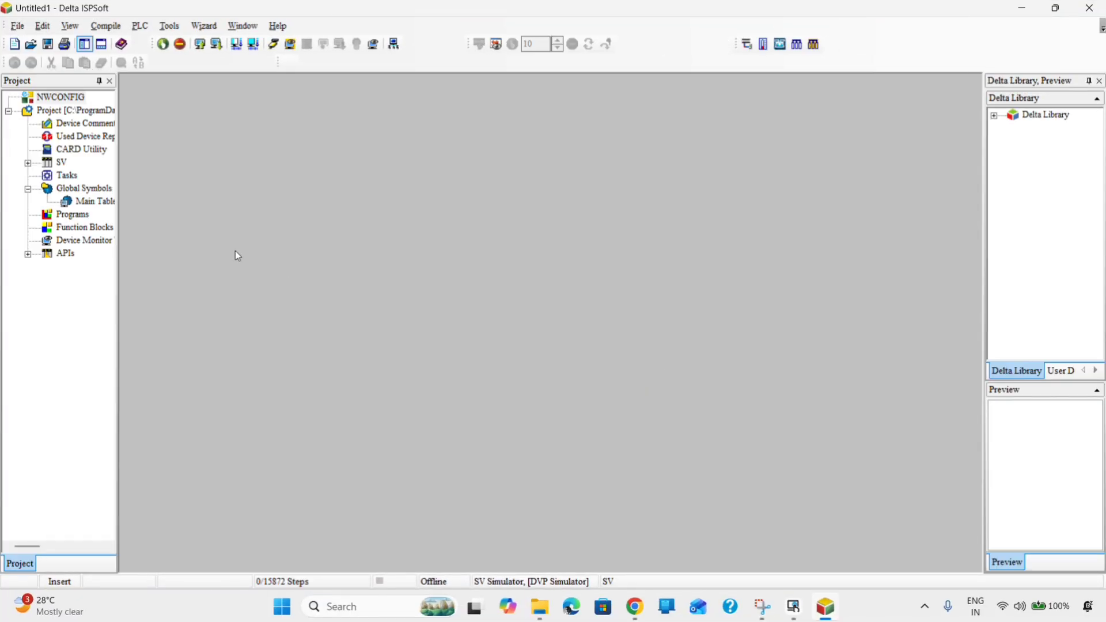
- Add ladder-diagram program Prog0 under Programs and maximize its editor window
{"action": "right_click", "coordinate": [73, 215]}
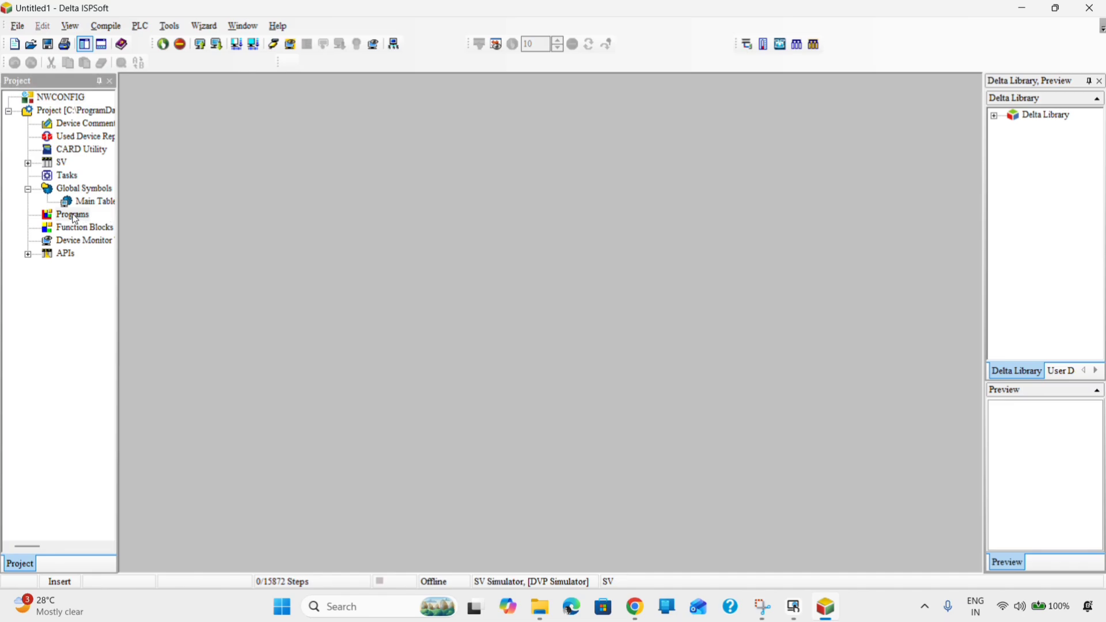
{"action": "right_click", "coordinate": [73, 215]}
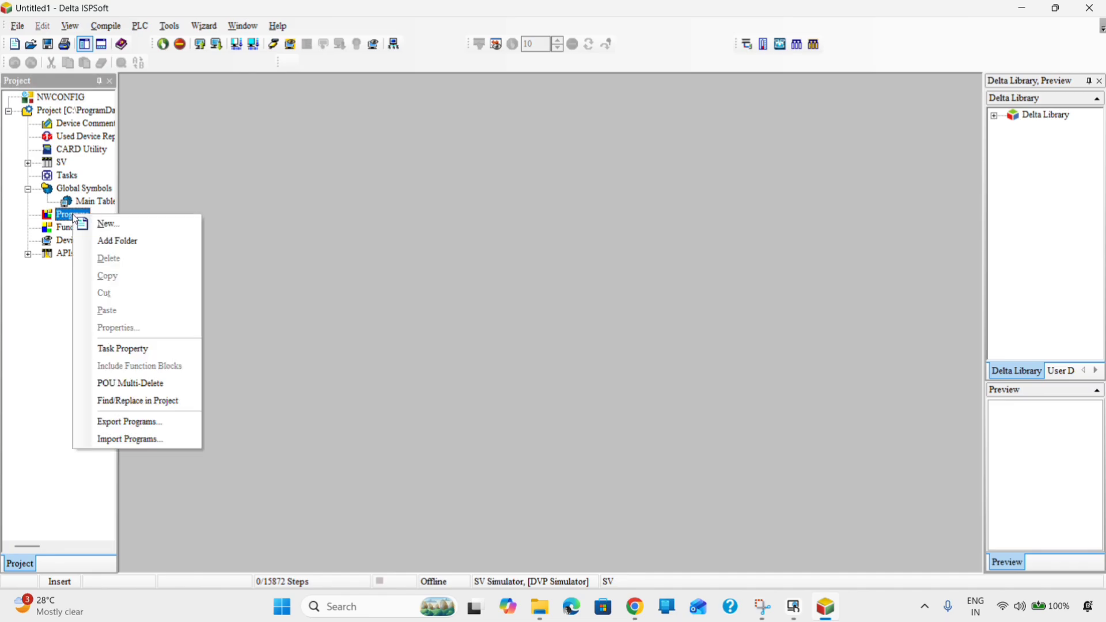
{"action": "left_click", "coordinate": [108, 231]}
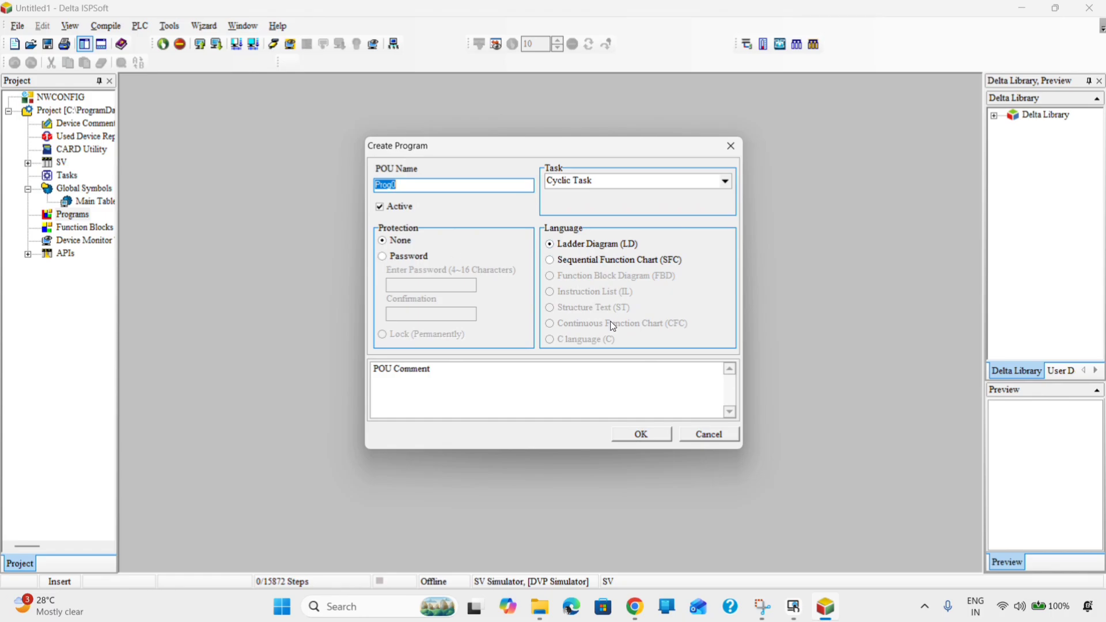
{"action": "left_click", "coordinate": [629, 439]}
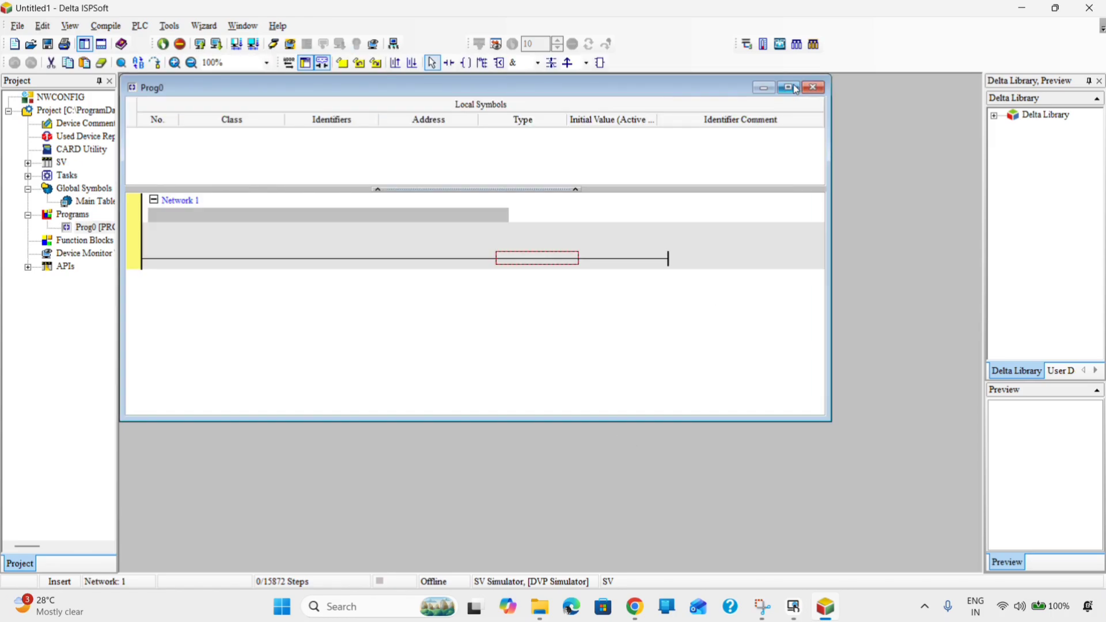
{"action": "left_click", "coordinate": [793, 88]}
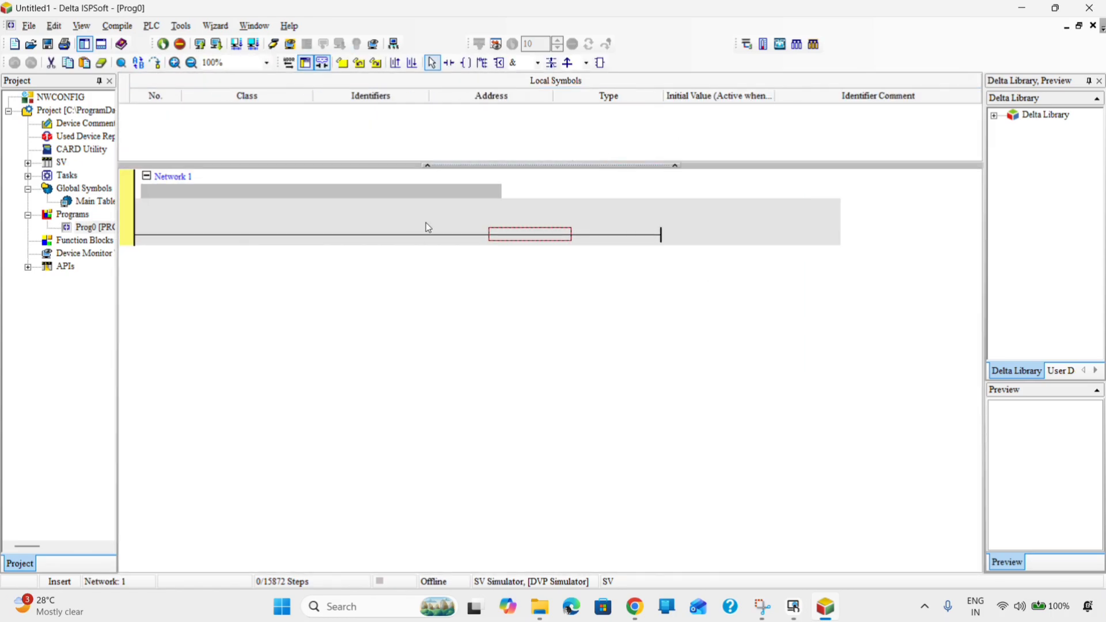
- Place a normally open contact on Network 1's rung and address it M0
{"action": "left_click", "coordinate": [447, 63]}
{"action": "left_click", "coordinate": [493, 233]}
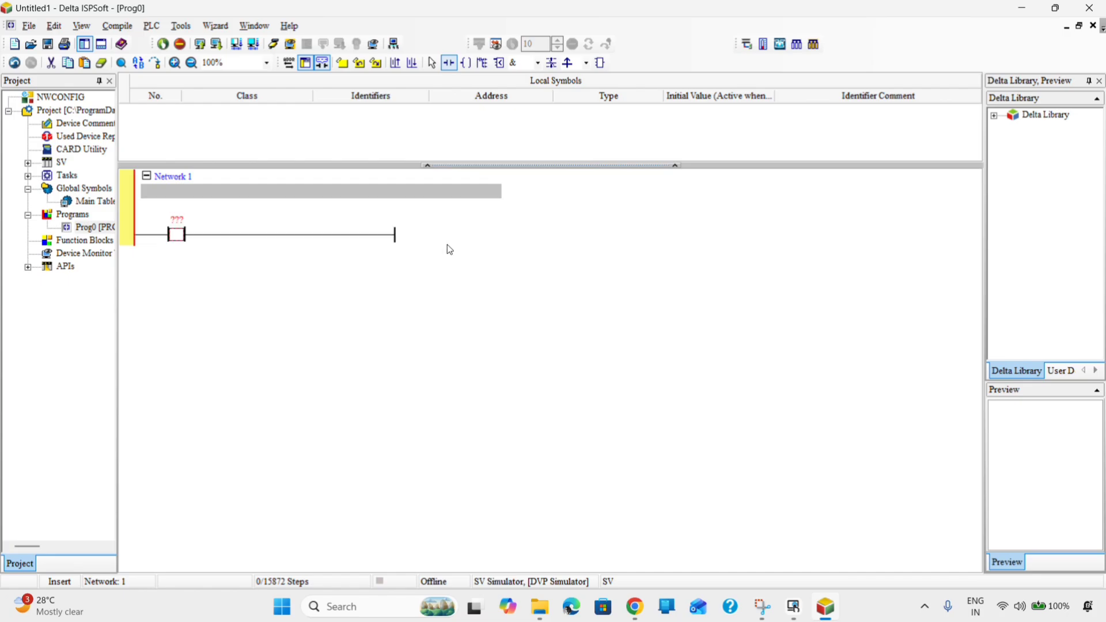
{"action": "left_click", "coordinate": [176, 220]}
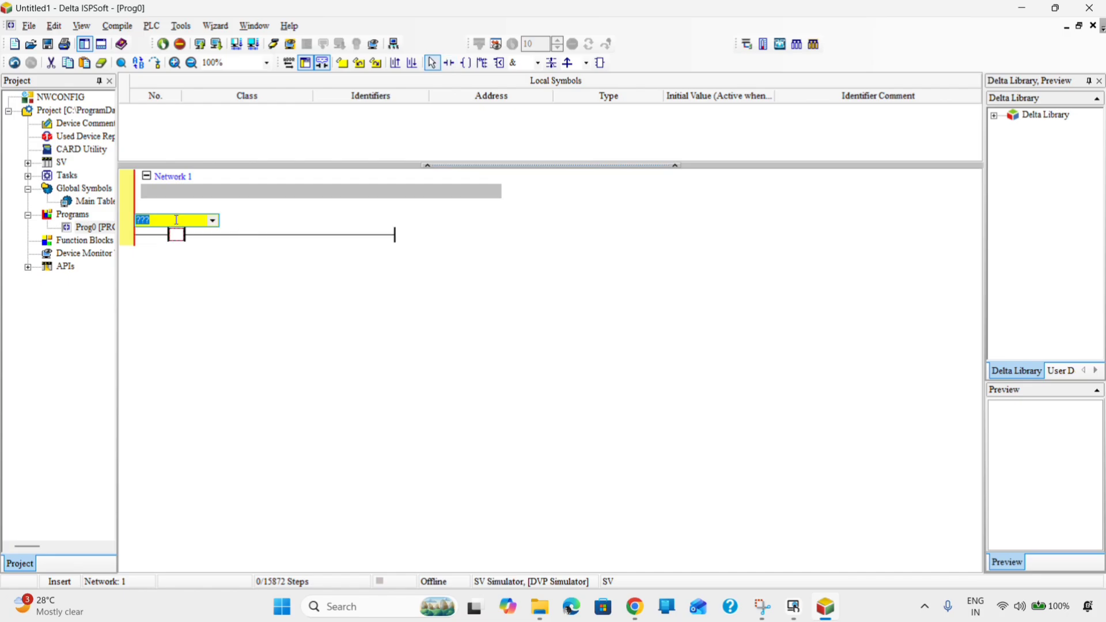
{"action": "type", "text": "M0"}
{"action": "key", "text": "Return"}
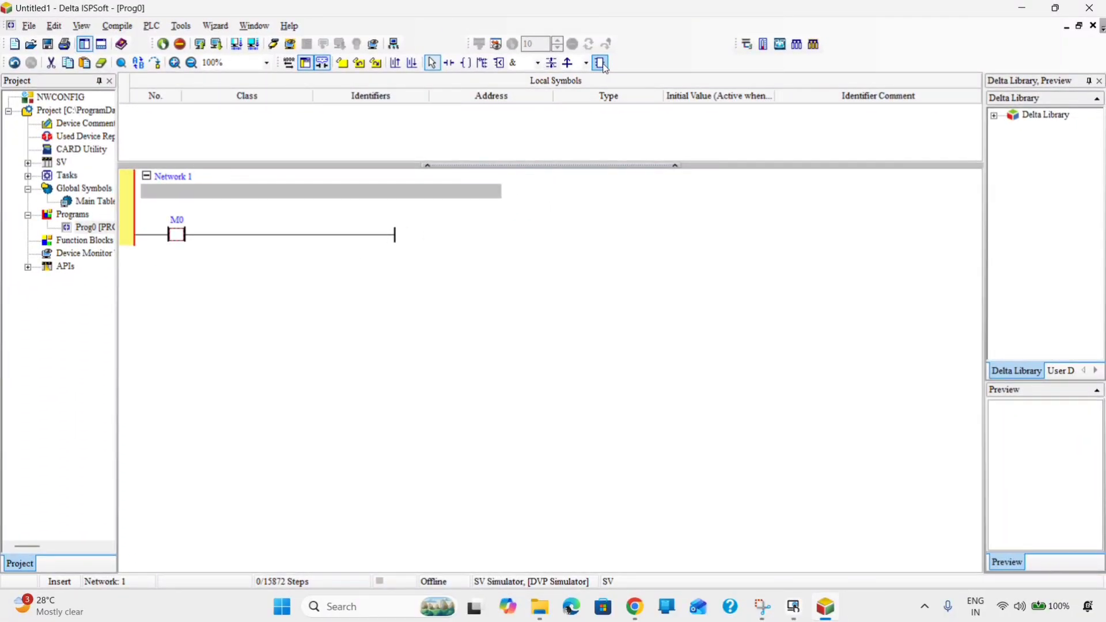
- Insert a MOV instruction after contact M0 from the API/FB list, using All Types
{"action": "left_click", "coordinate": [601, 63]}
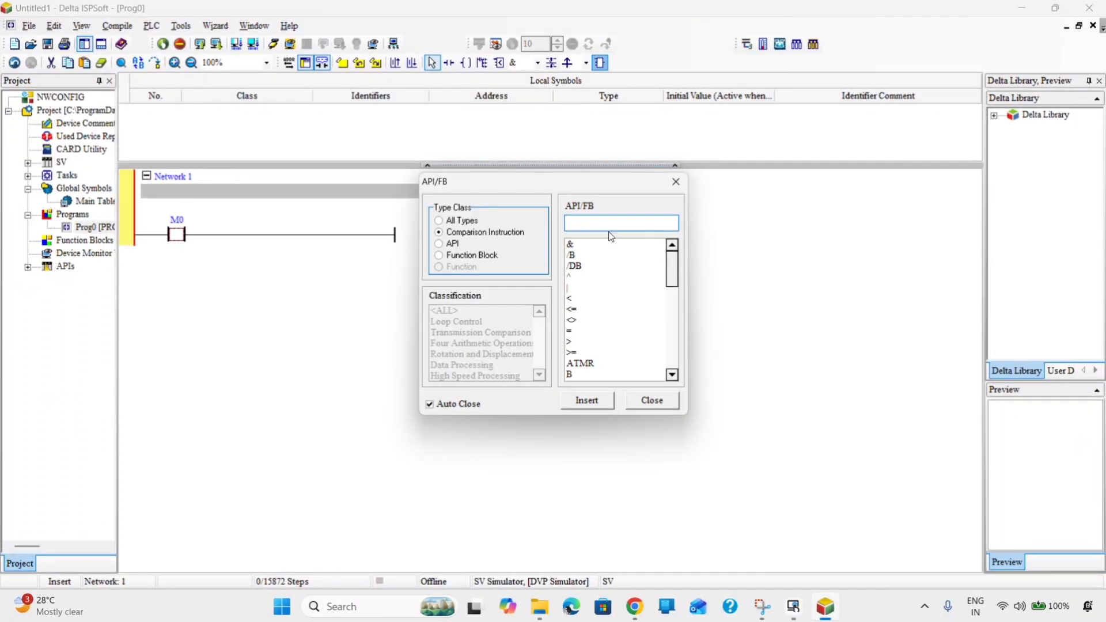
{"action": "left_click", "coordinate": [441, 222]}
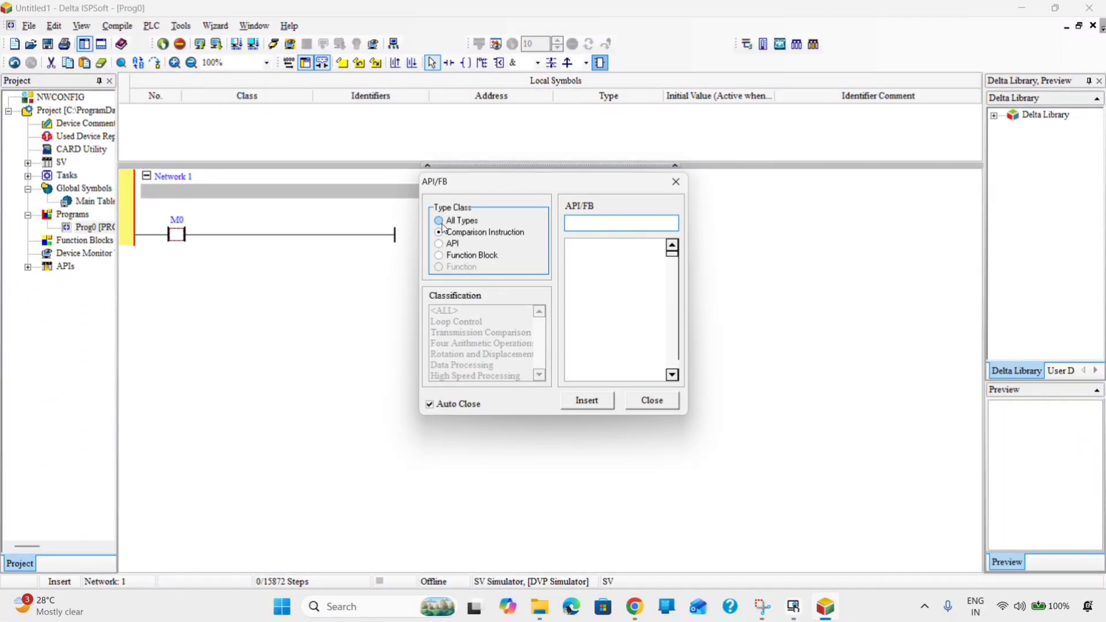
{"action": "left_click", "coordinate": [577, 221]}
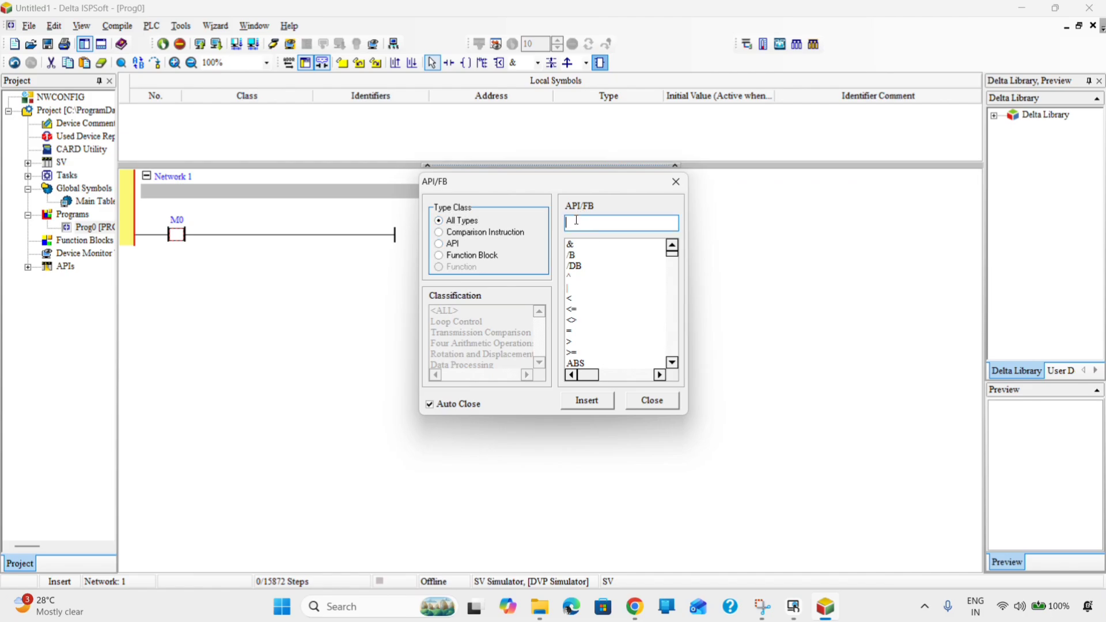
{"action": "type", "text": "Mov"}
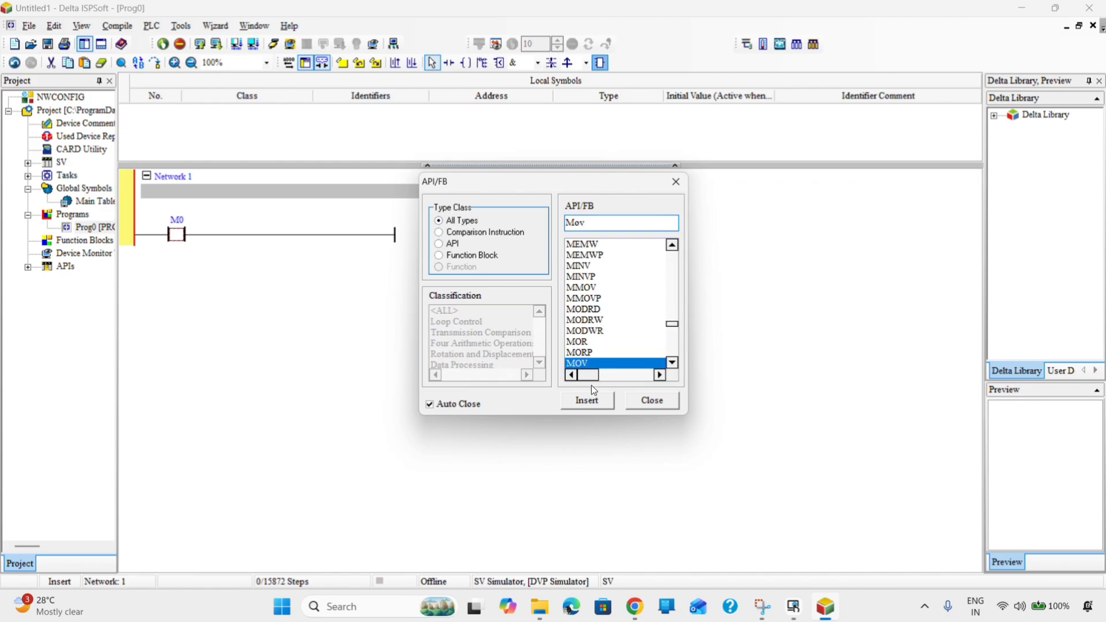
{"action": "left_click", "coordinate": [583, 402]}
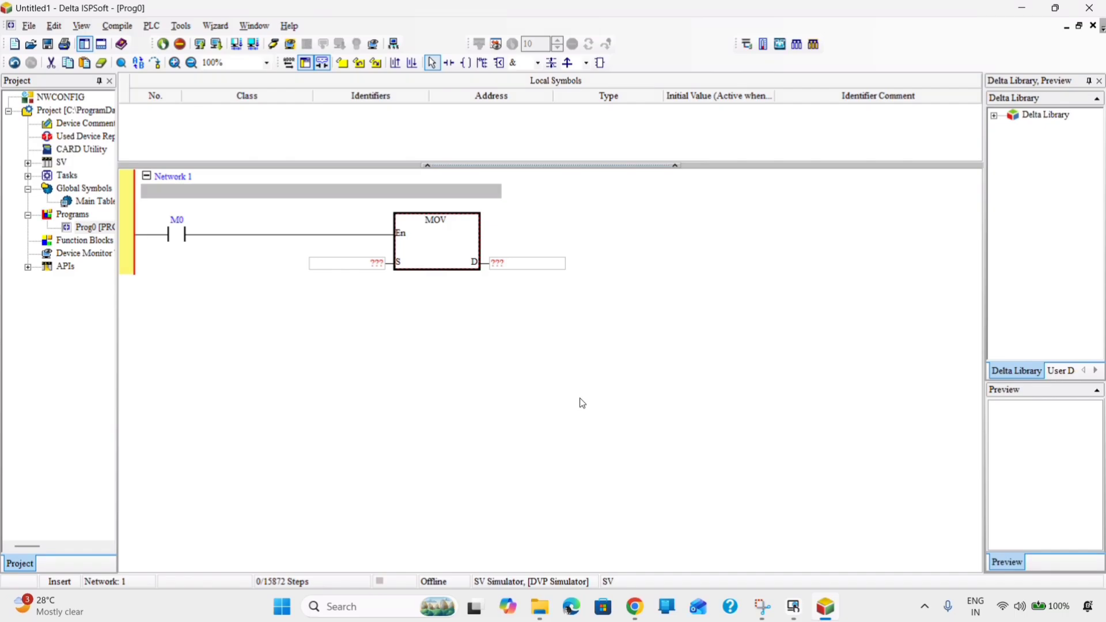
{"action": "left_click", "coordinate": [291, 33]}
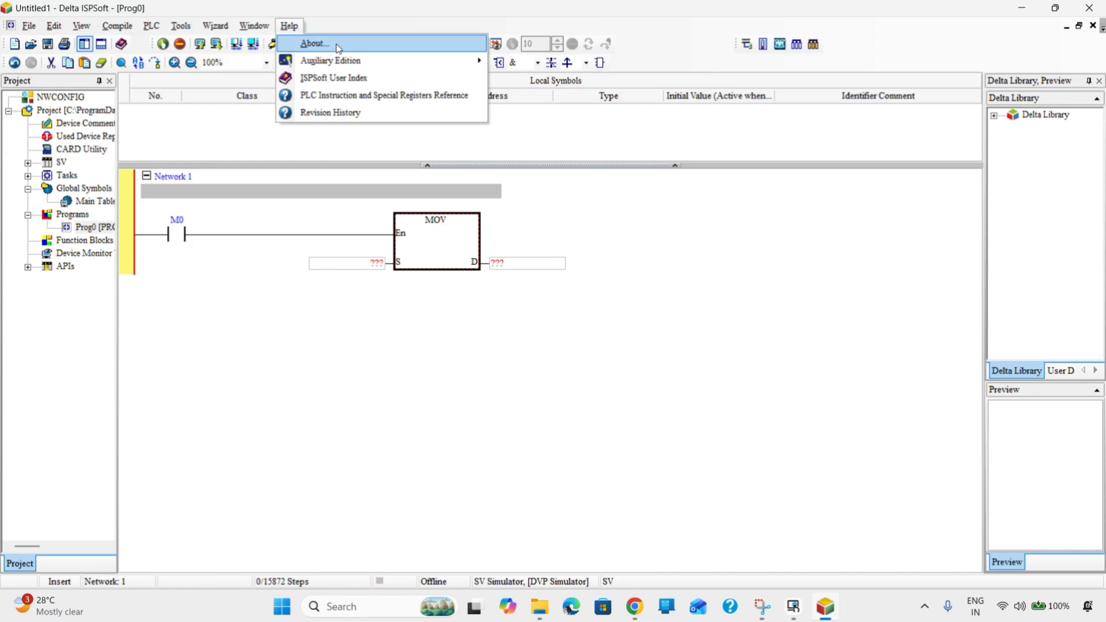
{"action": "left_click", "coordinate": [354, 97]}
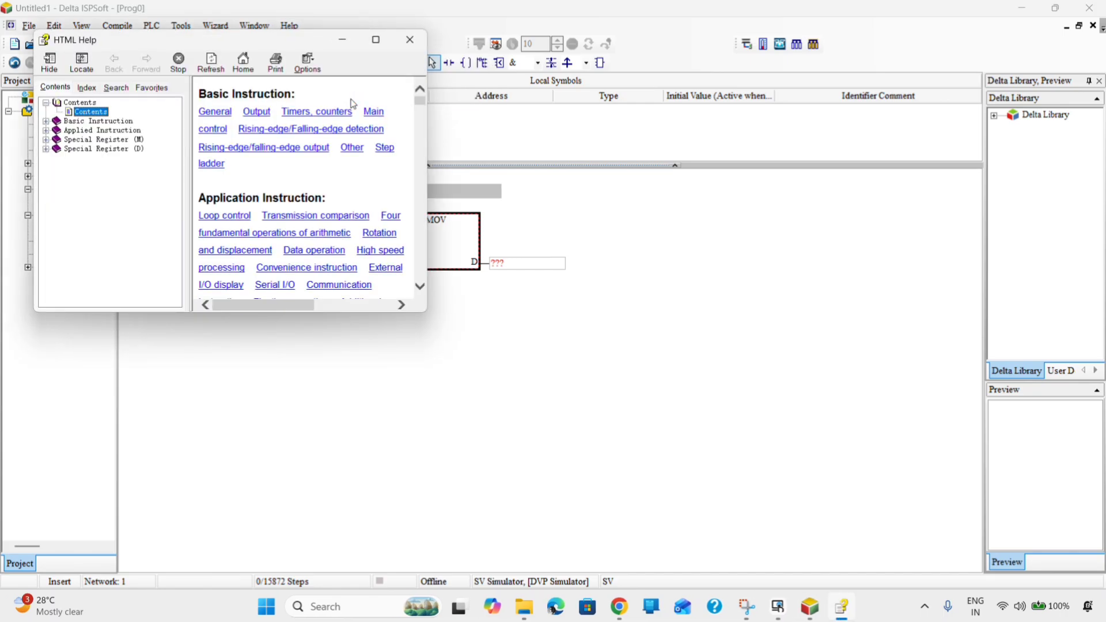
{"action": "left_click", "coordinate": [378, 42]}
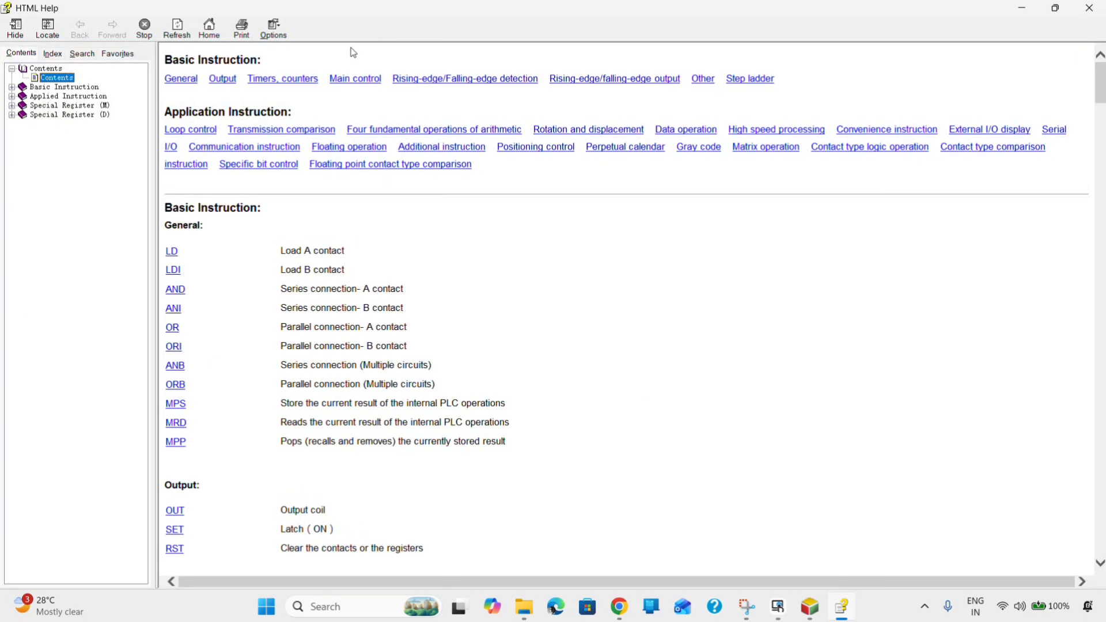
{"action": "left_click", "coordinate": [52, 53]}
{"action": "left_click", "coordinate": [82, 54]}
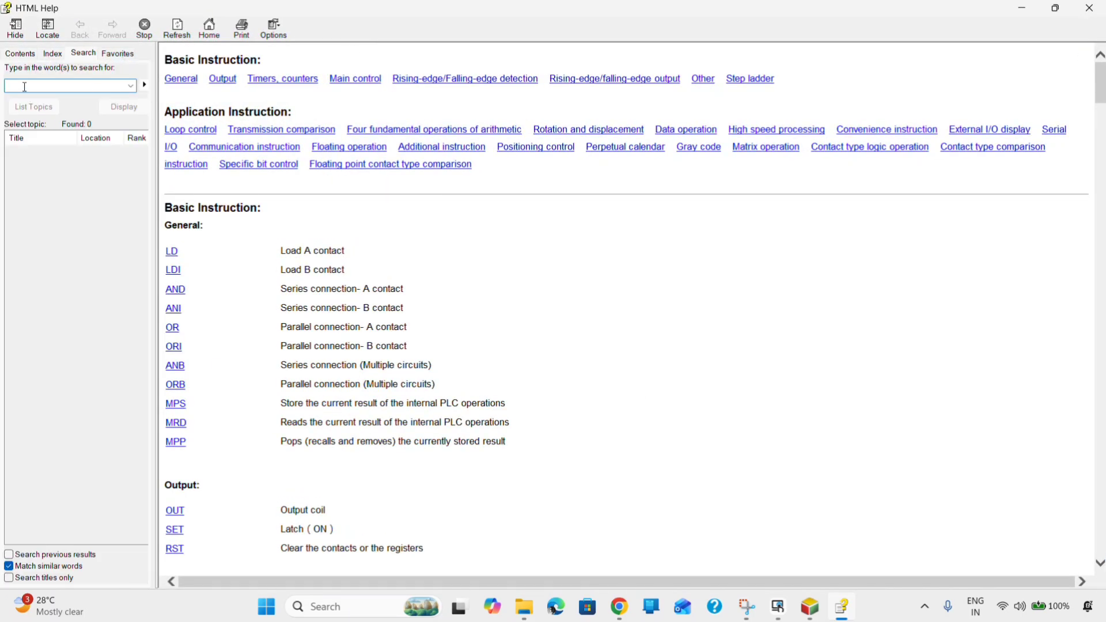
{"action": "type", "text": "mov"}
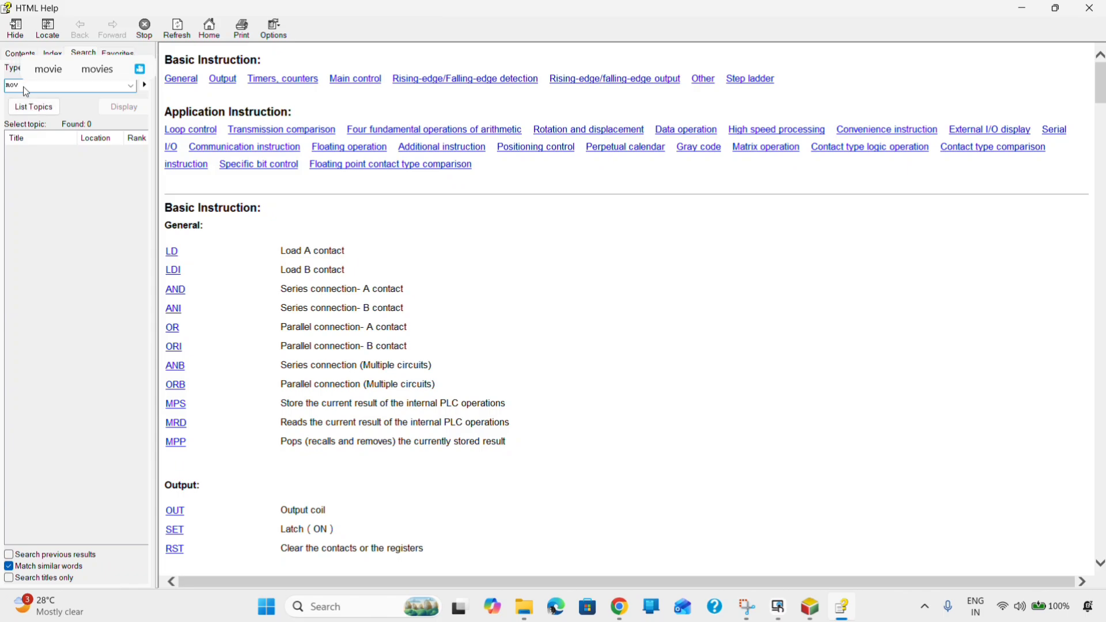
{"action": "key", "text": "Return"}
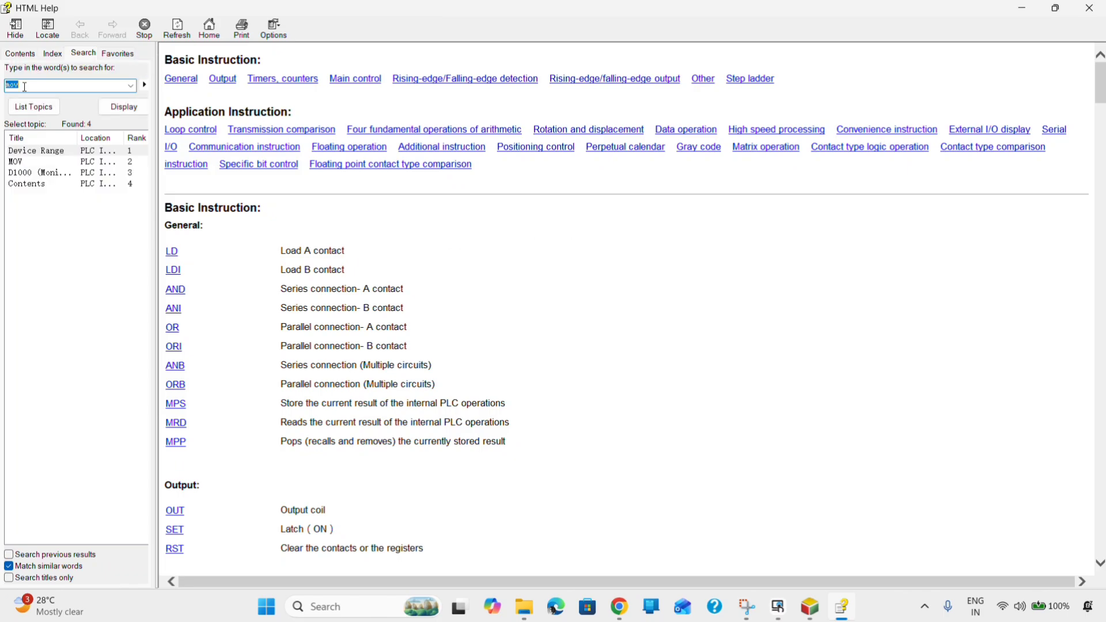
{"action": "double_click", "coordinate": [20, 163]}
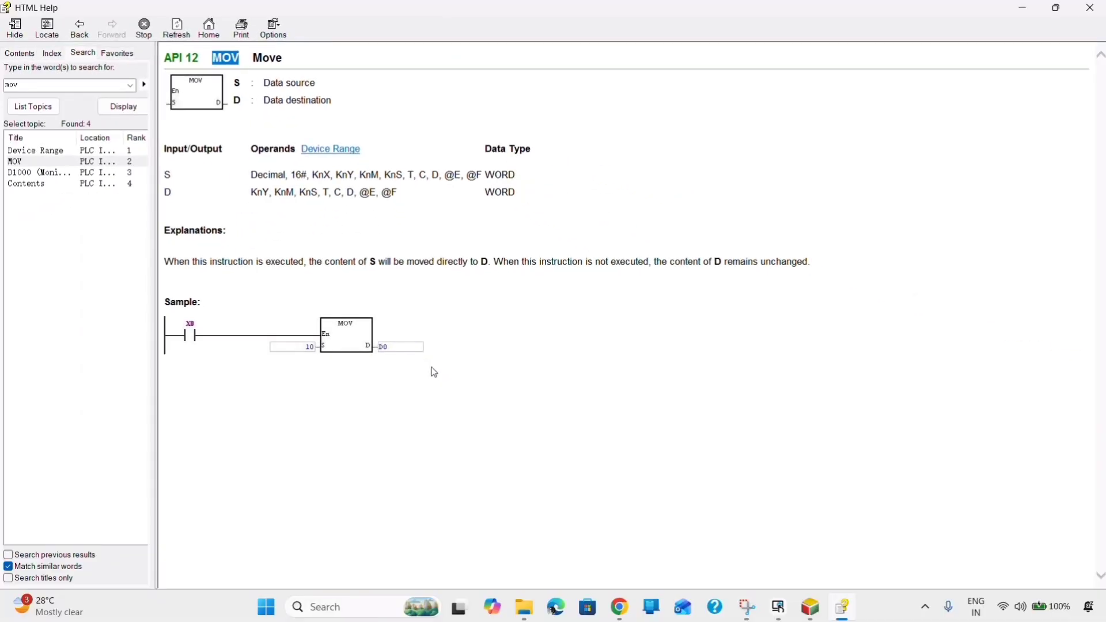
{"action": "left_click", "coordinate": [1092, 8]}
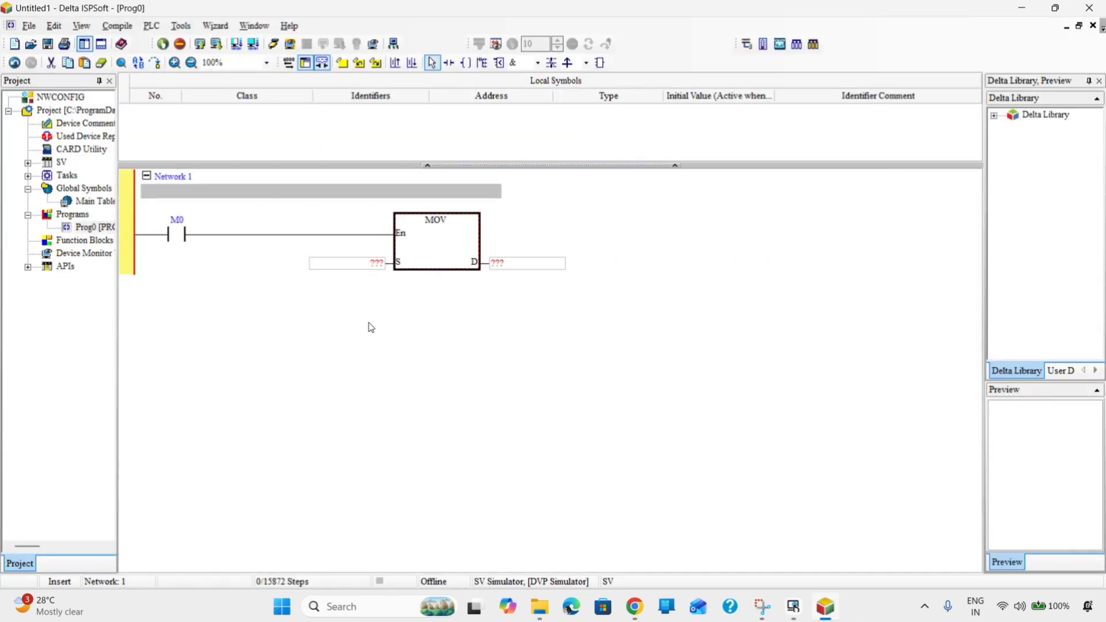
- Set the MOV source to D0 and destination to D10, then paste three parallel copies
{"action": "double_click", "coordinate": [373, 266]}
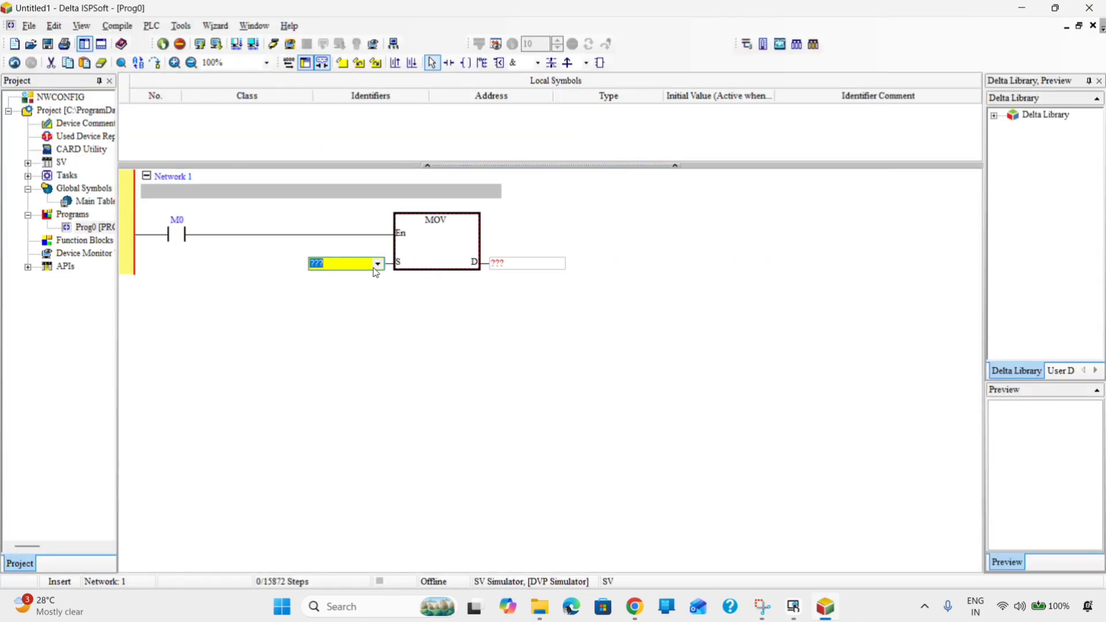
{"action": "type", "text": "D0"}
{"action": "double_click", "coordinate": [515, 263]}
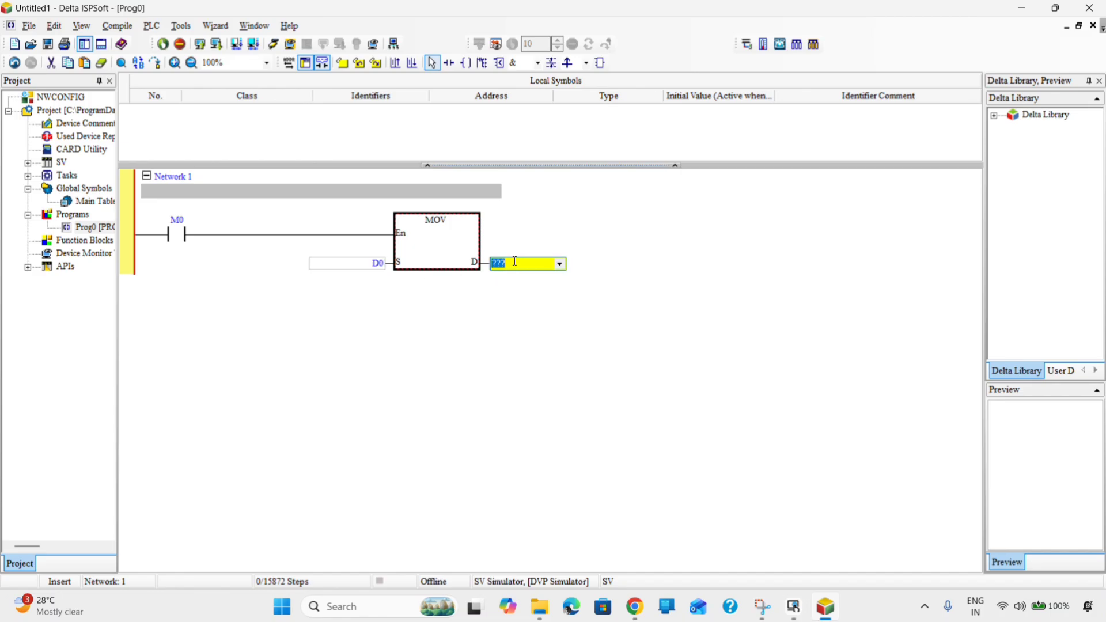
{"action": "type", "text": "D10"}
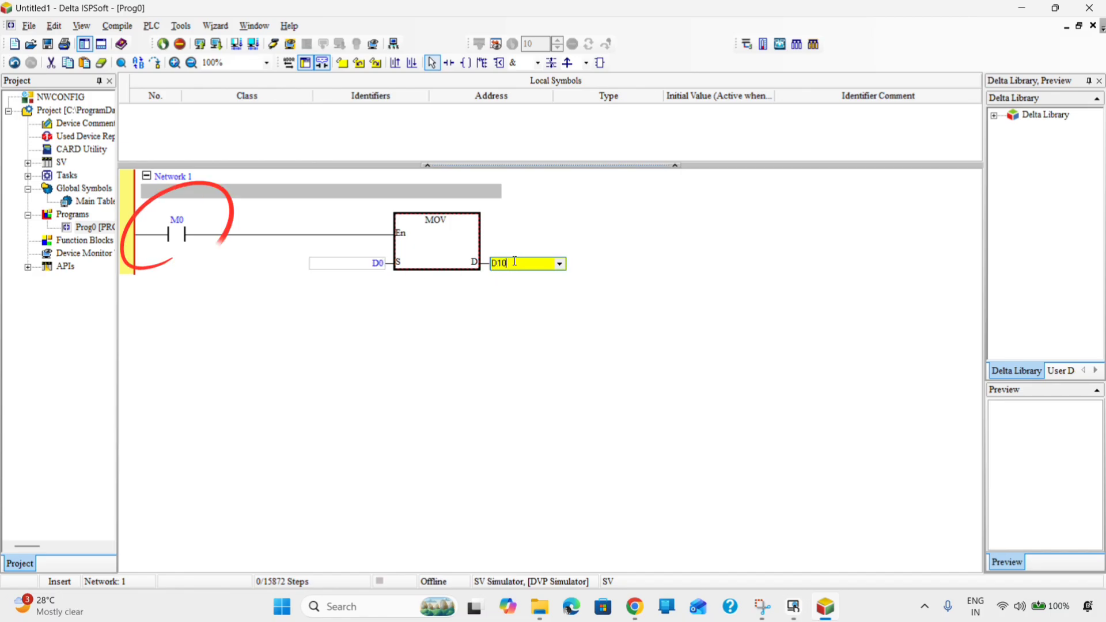
{"action": "key", "text": "Return"}
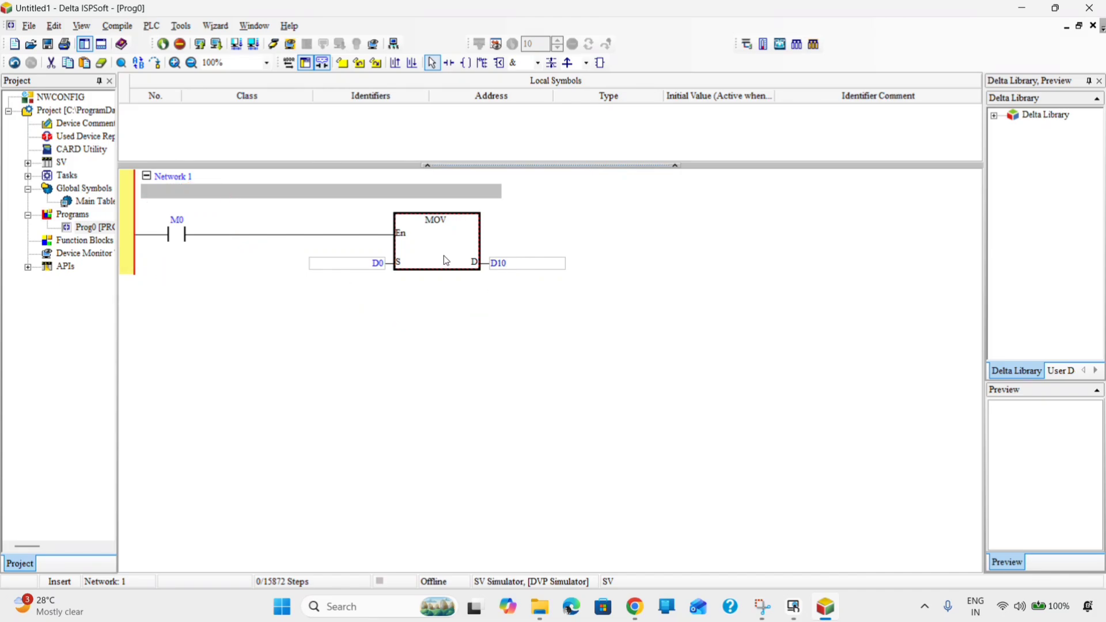
{"action": "key", "text": "ctrl+v"}
{"action": "key", "text": "ctrl+v"}
{"action": "key", "text": "ctrl+v"}
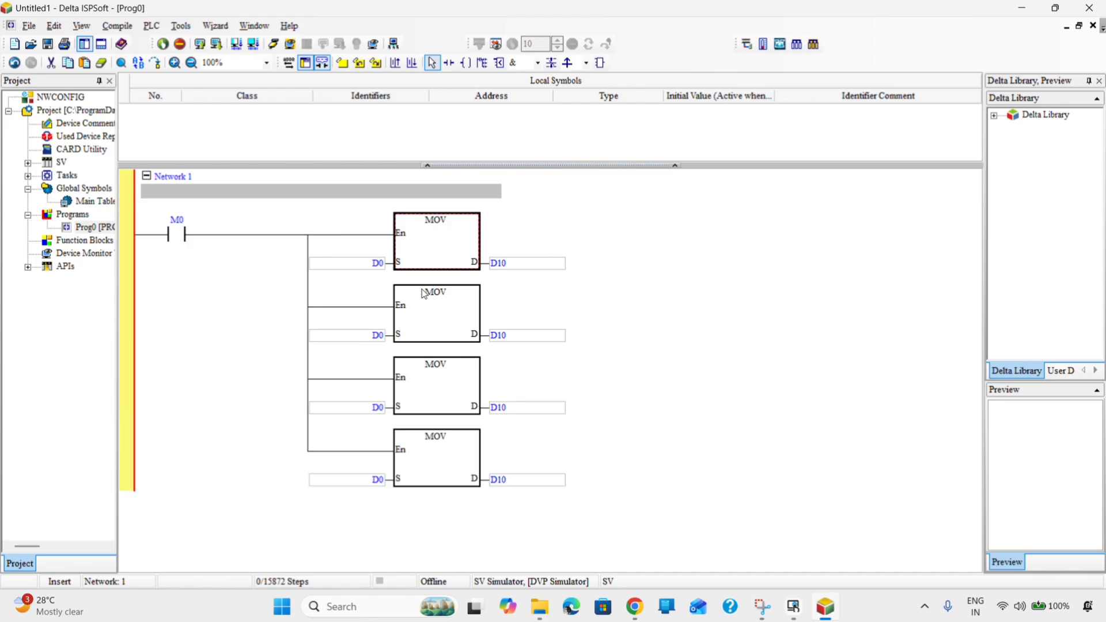
- Change the copied MOV operands to D1→D11, D2→D12 and D3→D13
{"action": "double_click", "coordinate": [373, 337]}
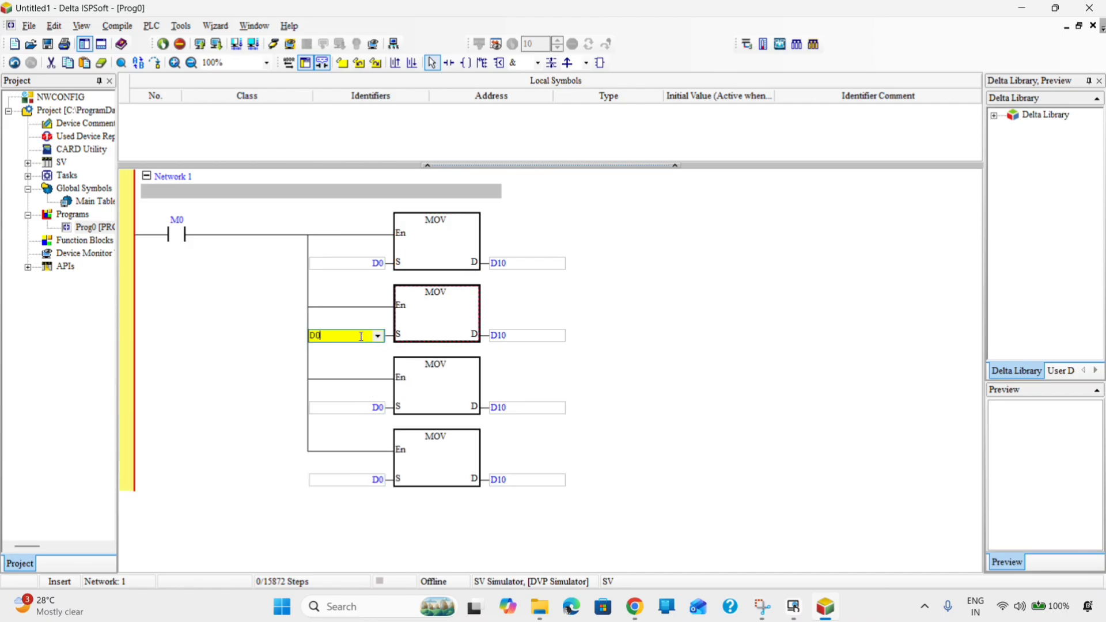
{"action": "type", "text": "1"}
{"action": "double_click", "coordinate": [521, 336]}
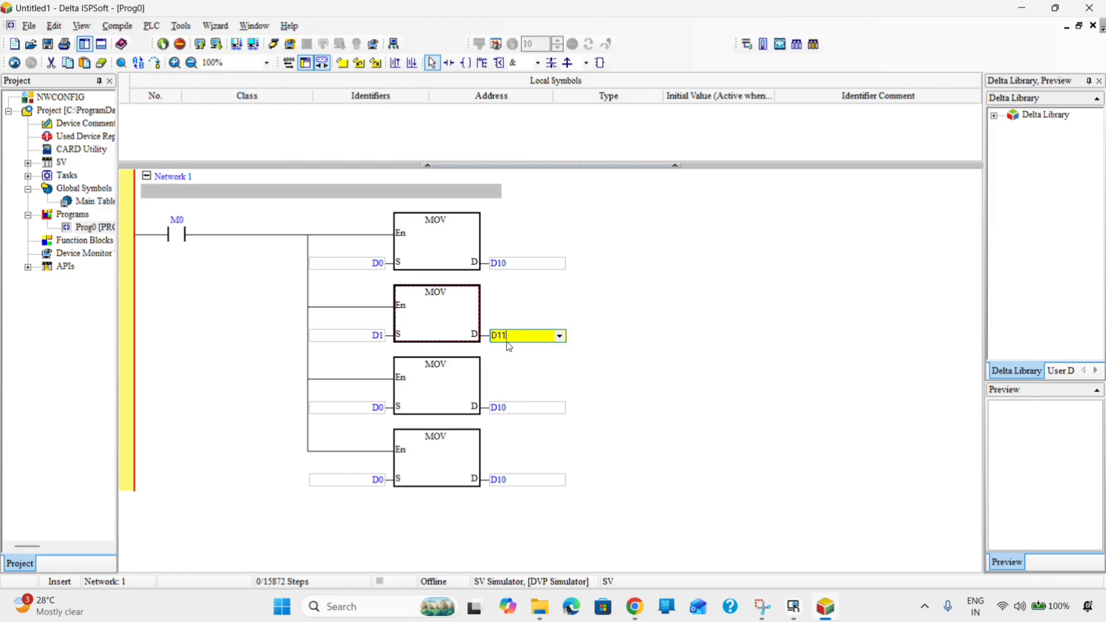
{"action": "double_click", "coordinate": [362, 408]}
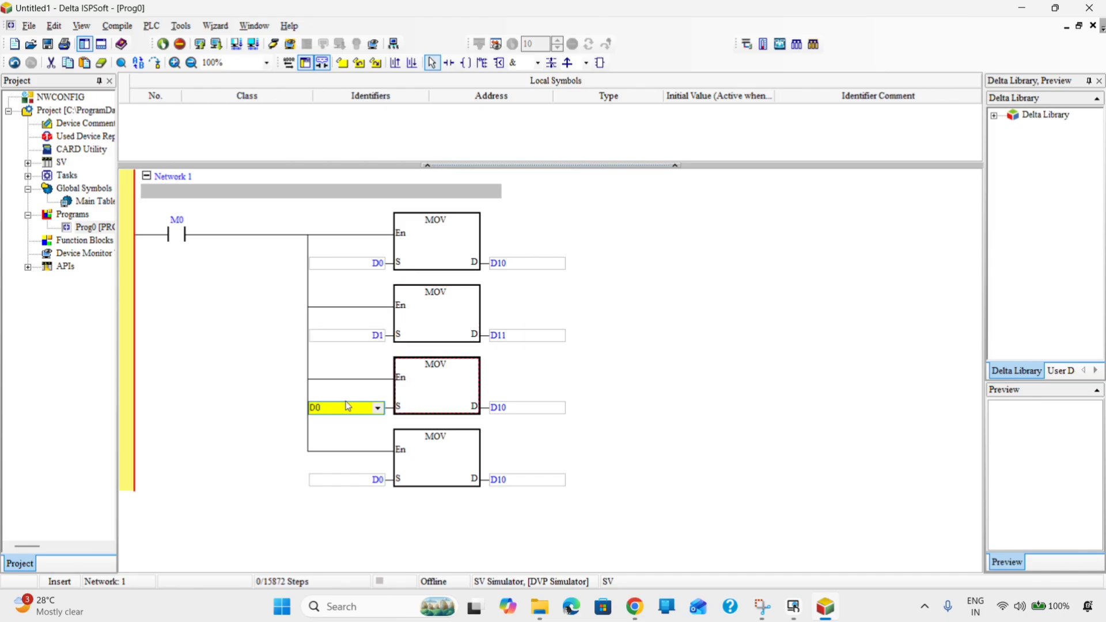
{"action": "key", "text": "BackSpace"}
{"action": "type", "text": "2"}
{"action": "double_click", "coordinate": [523, 409]}
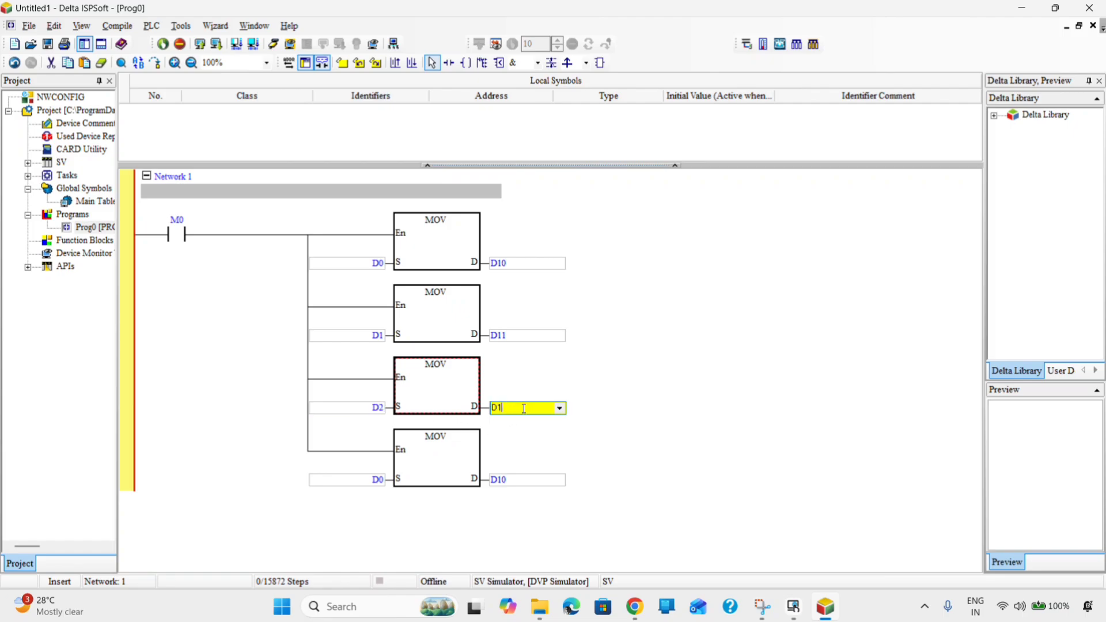
{"action": "double_click", "coordinate": [370, 482]}
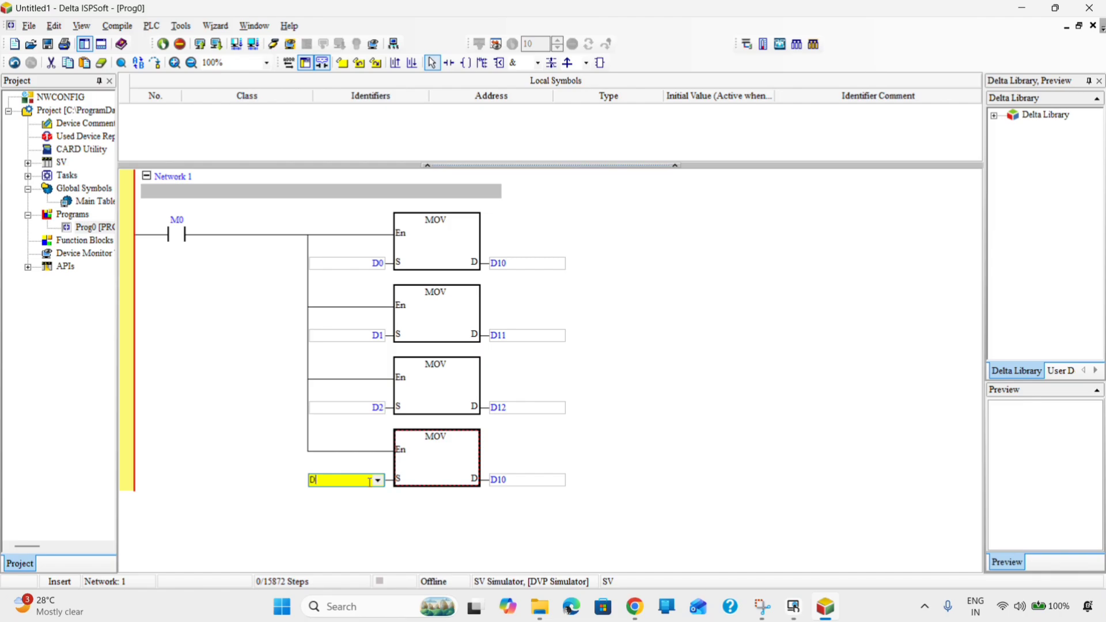
{"action": "type", "text": "3"}
{"action": "double_click", "coordinate": [523, 479]}
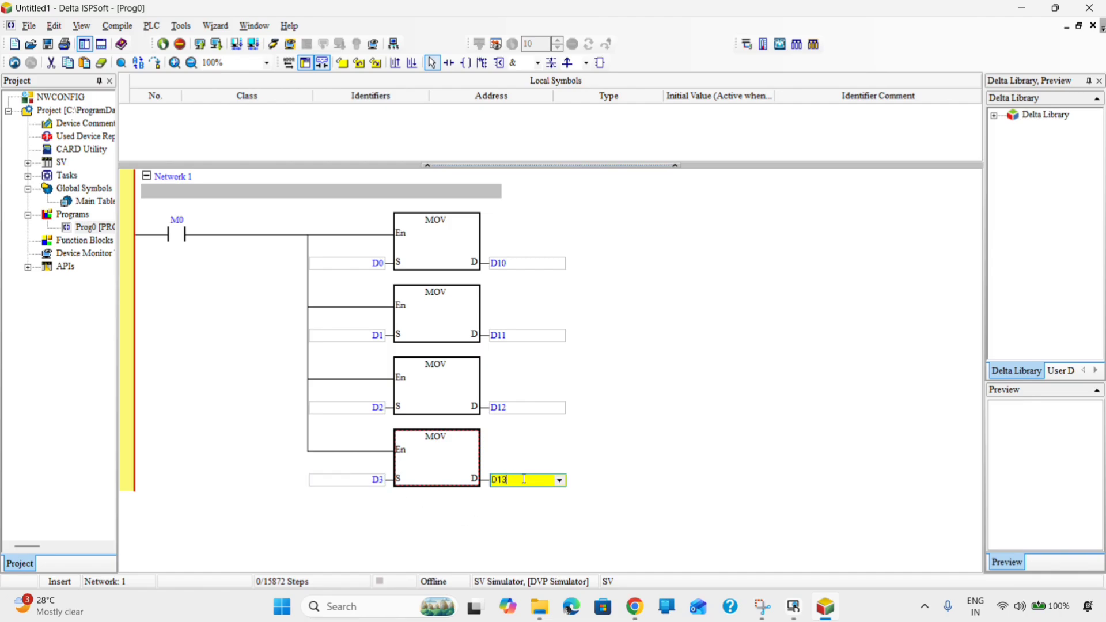
{"action": "type", "text": "3"}
{"action": "left_click", "coordinate": [623, 445]}
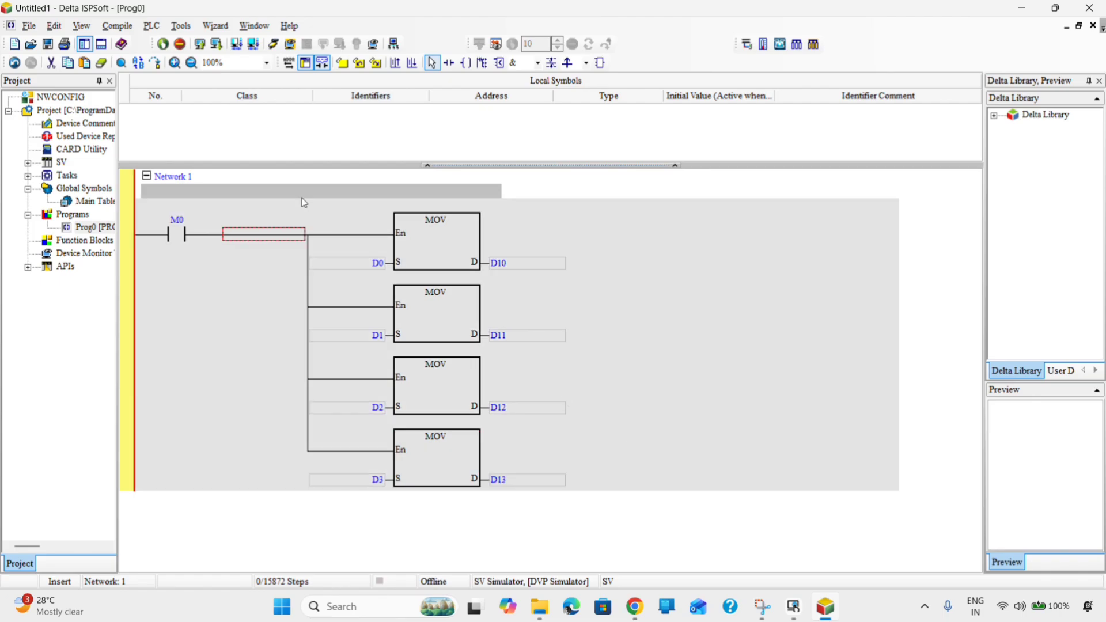
- Compile Prog0 with 0 errors and 0 warnings, then minimize ISPSoft
{"action": "left_click", "coordinate": [117, 26]}
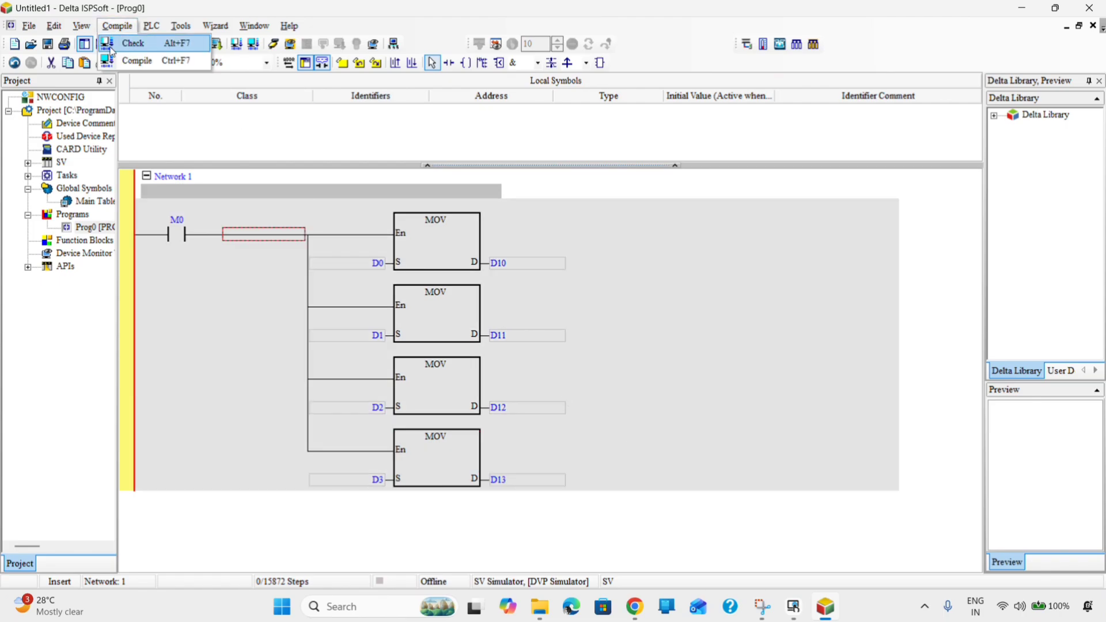
{"action": "left_click", "coordinate": [136, 59]}
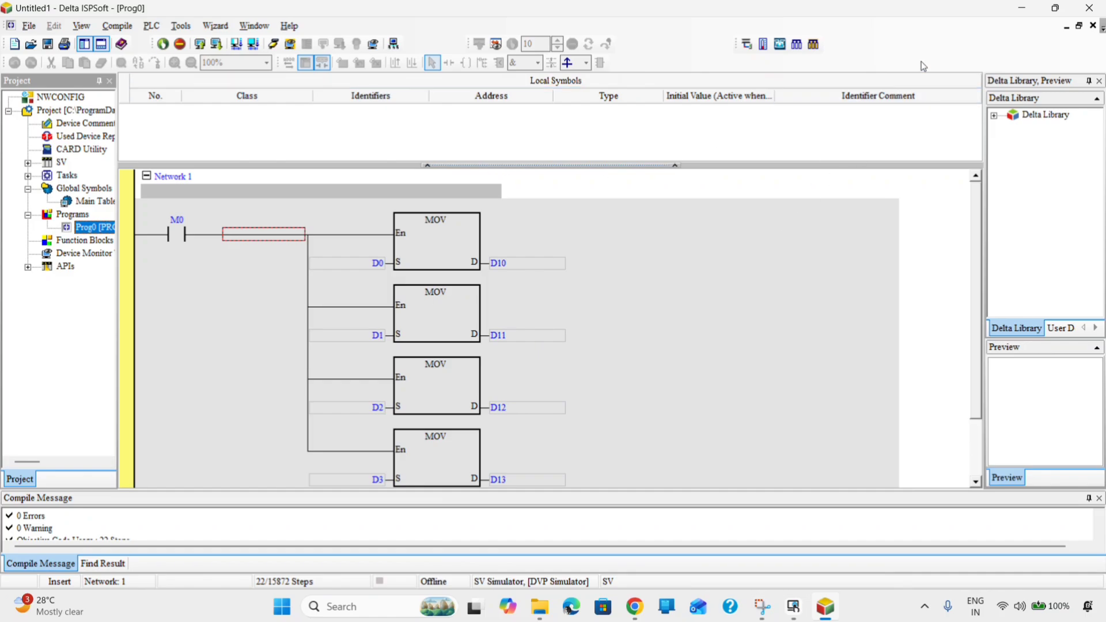
{"action": "left_click", "coordinate": [1018, 6]}
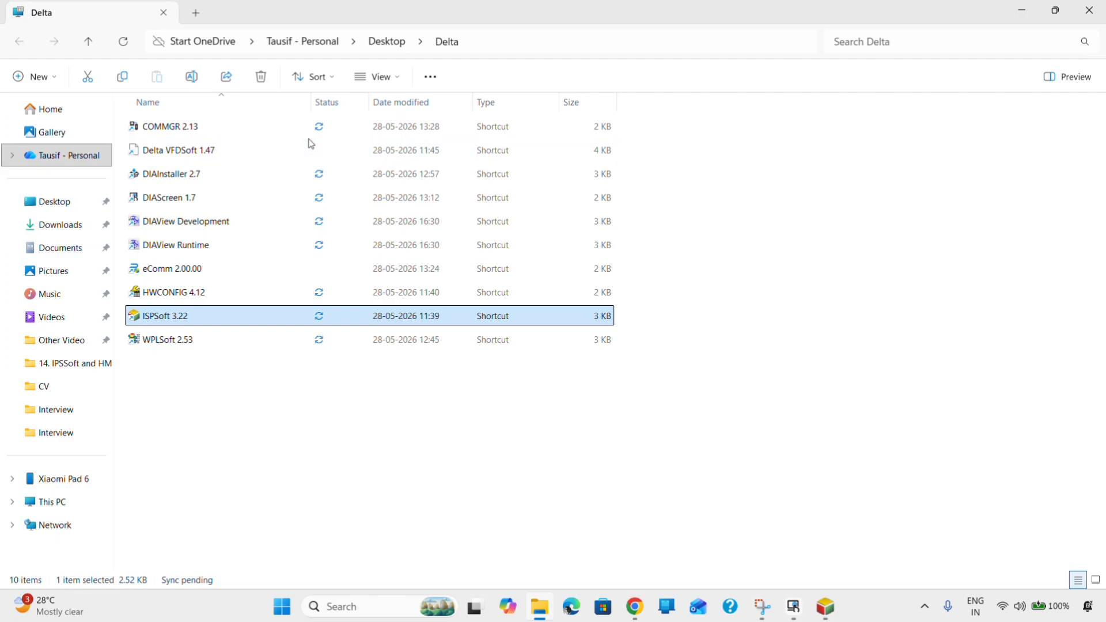
- Start the SV Simulator driver on port 10004 in COMMGR 2.13, then minimize COMMGR
{"action": "double_click", "coordinate": [202, 127]}
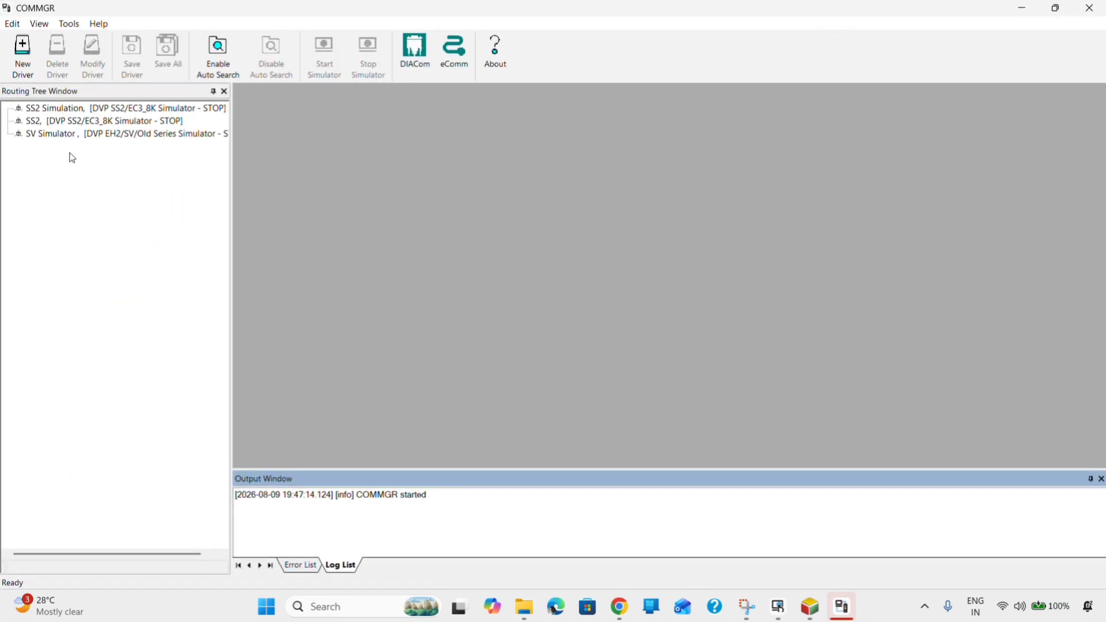
{"action": "left_click", "coordinate": [49, 136]}
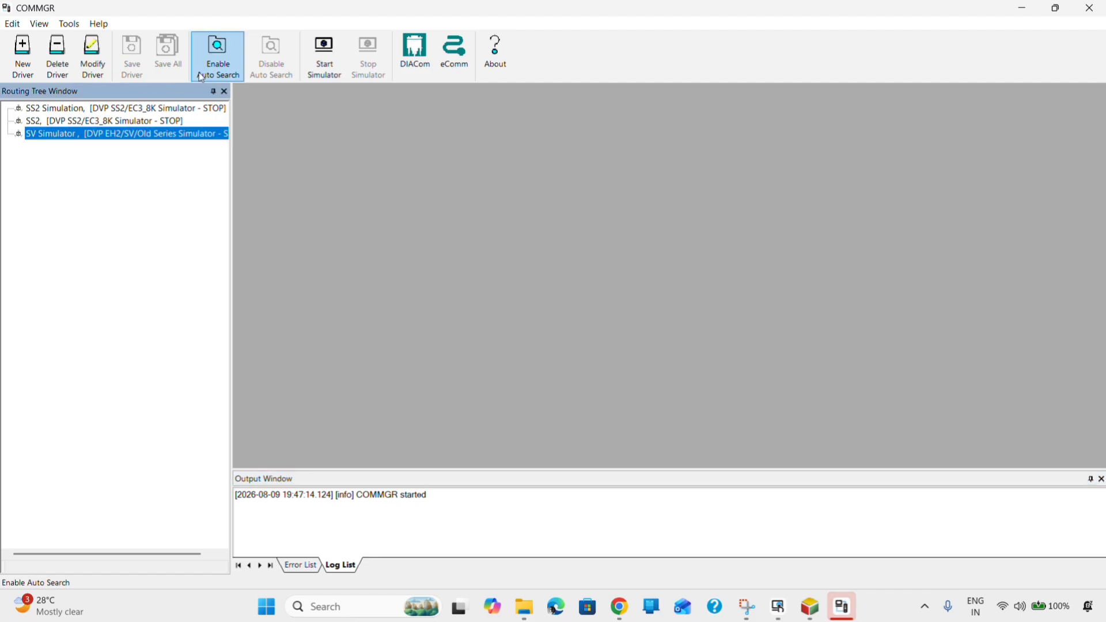
{"action": "left_click", "coordinate": [323, 55]}
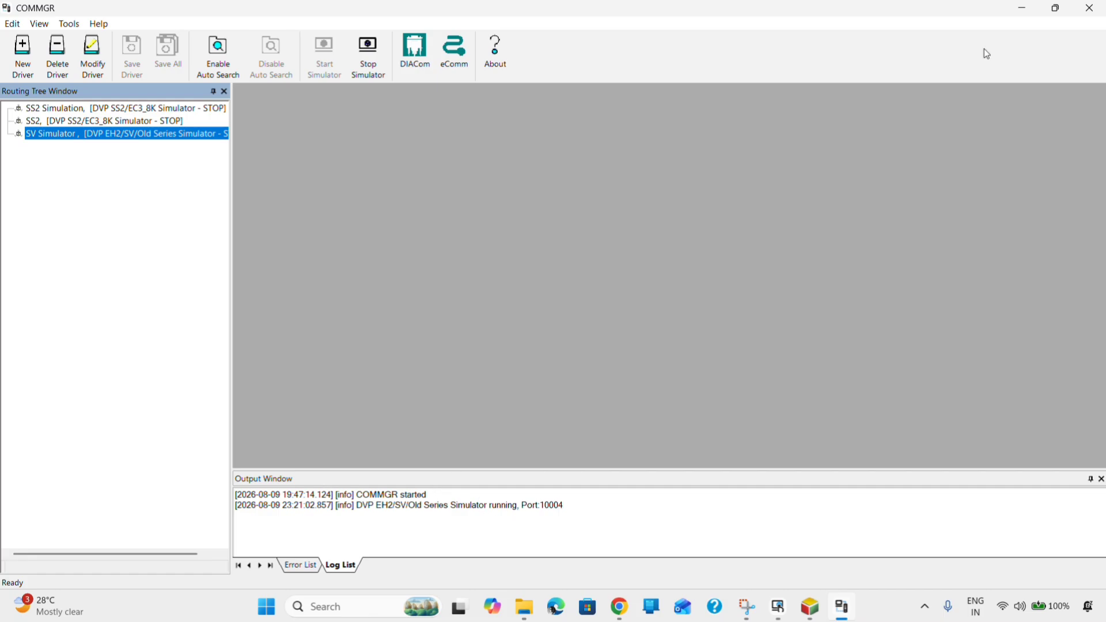
{"action": "left_click", "coordinate": [1031, 8]}
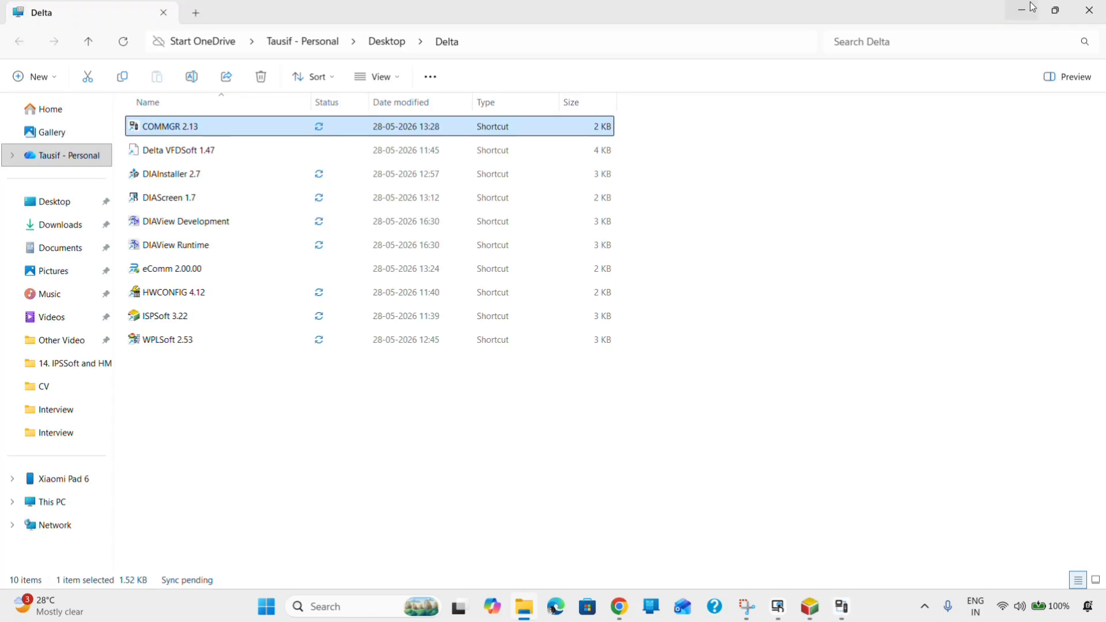
- Download Prog0 to the simulated SV PLC with a PC=>PLC transfer
{"action": "left_click", "coordinate": [810, 606]}
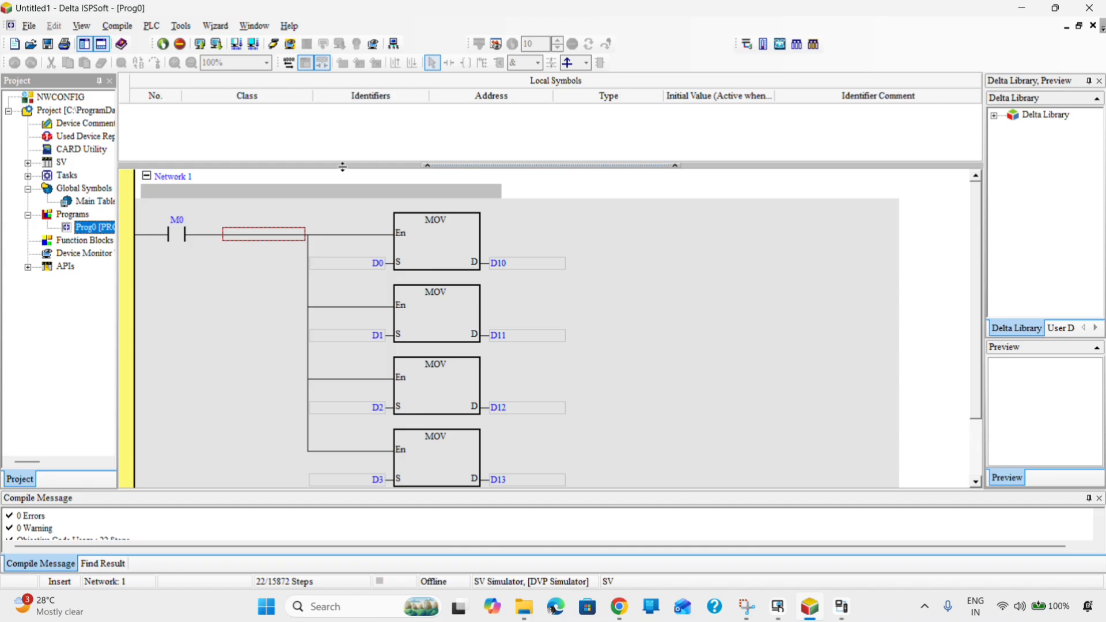
{"action": "left_click", "coordinate": [217, 45]}
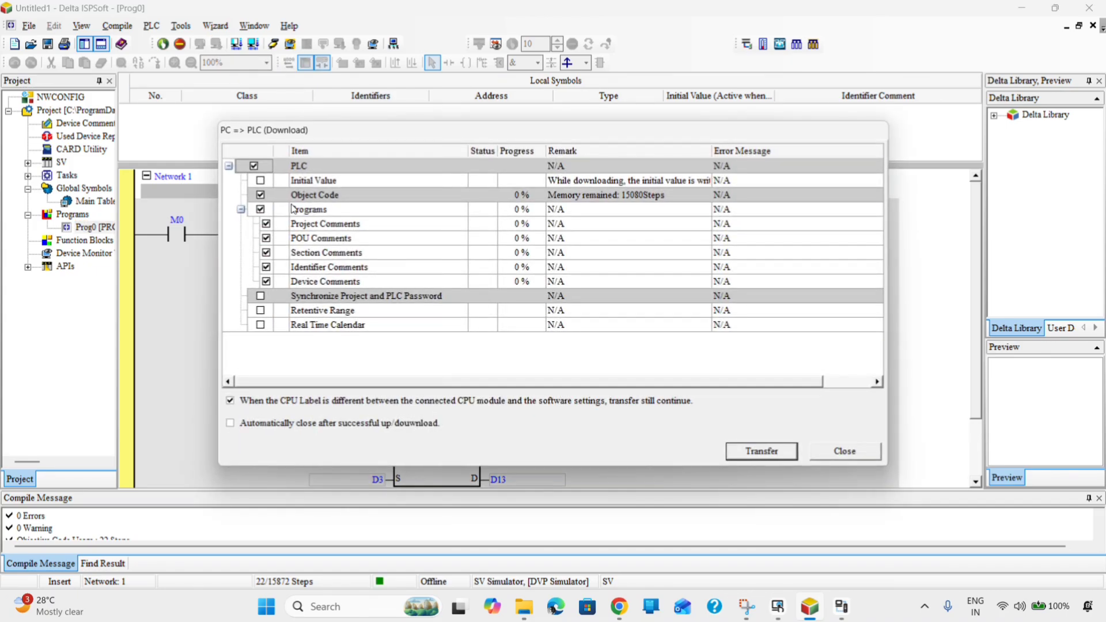
{"action": "left_click", "coordinate": [757, 454]}
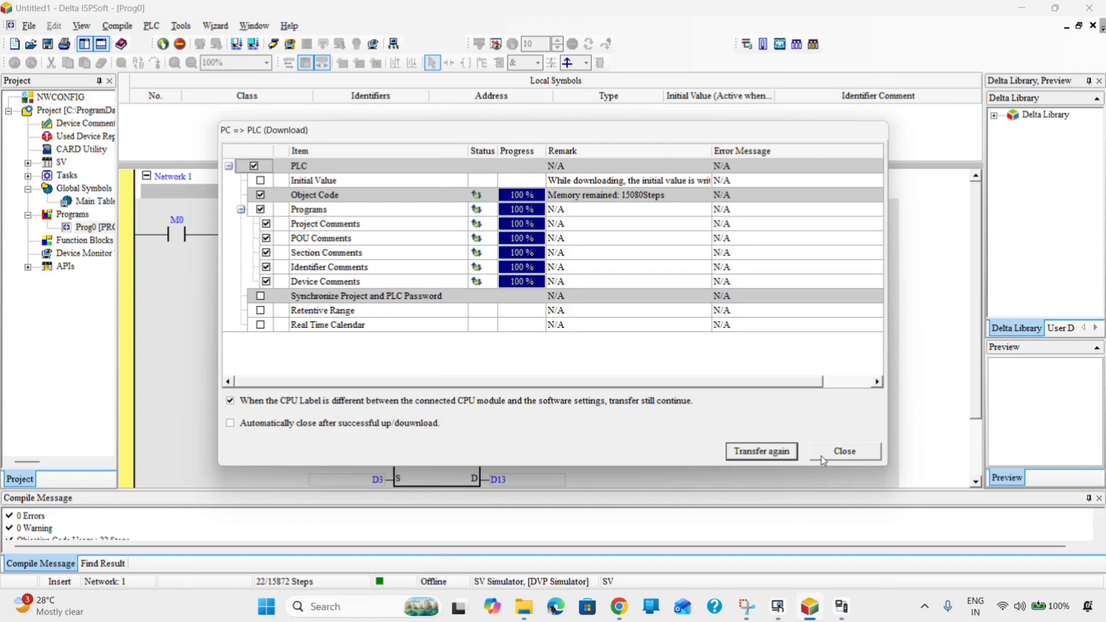
{"action": "left_click", "coordinate": [843, 455]}
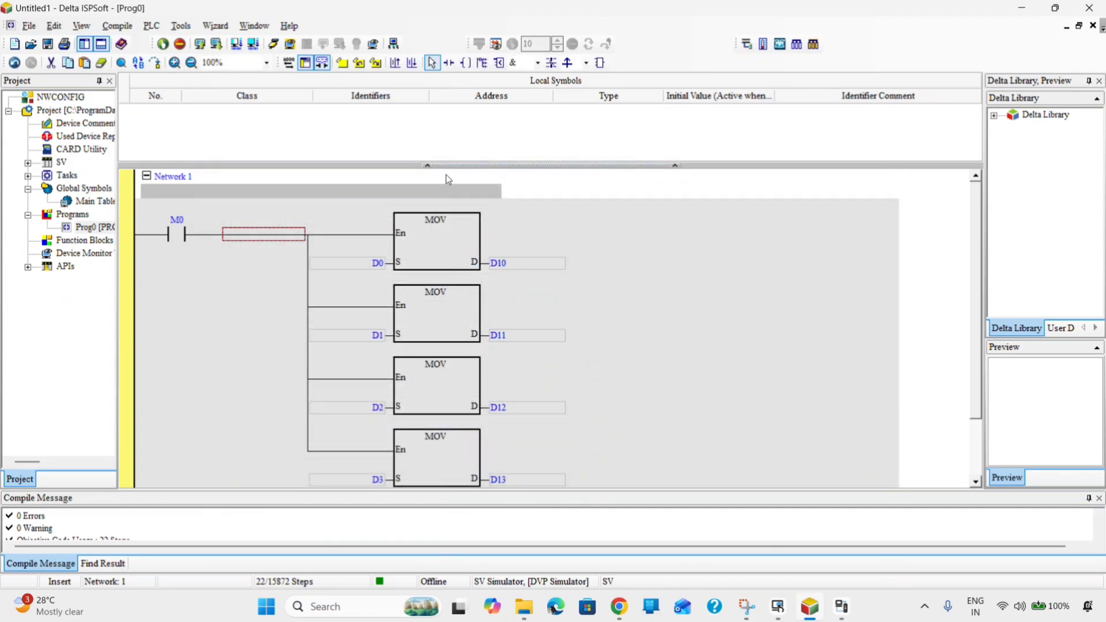
- Enable online monitoring and switch the simulated PLC to RUN mode
{"action": "left_click", "coordinate": [274, 43]}
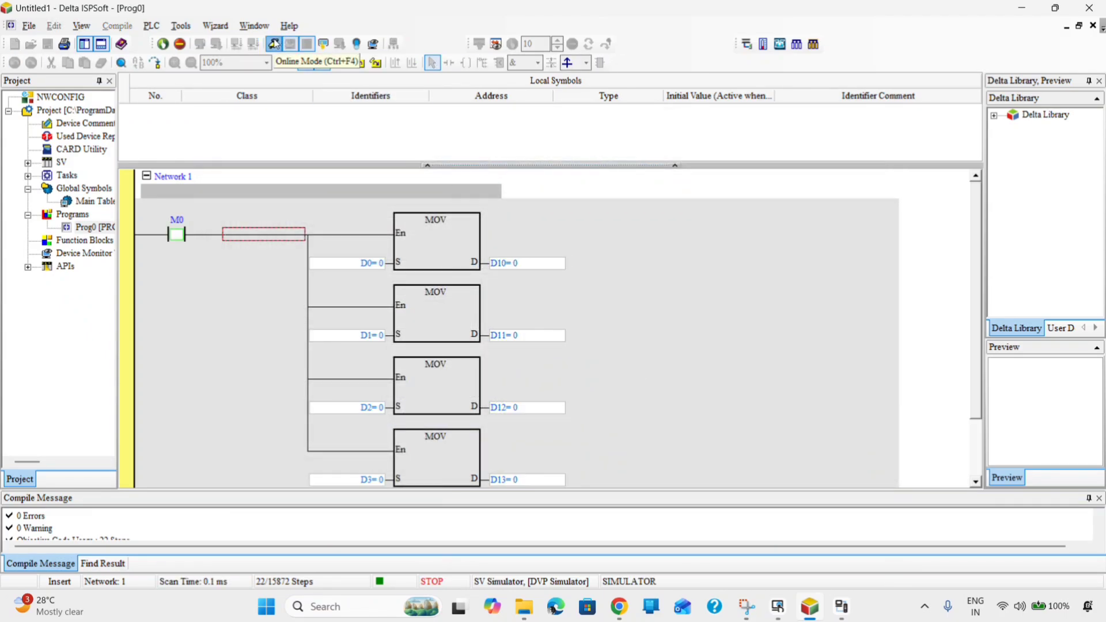
{"action": "left_click", "coordinate": [164, 45]}
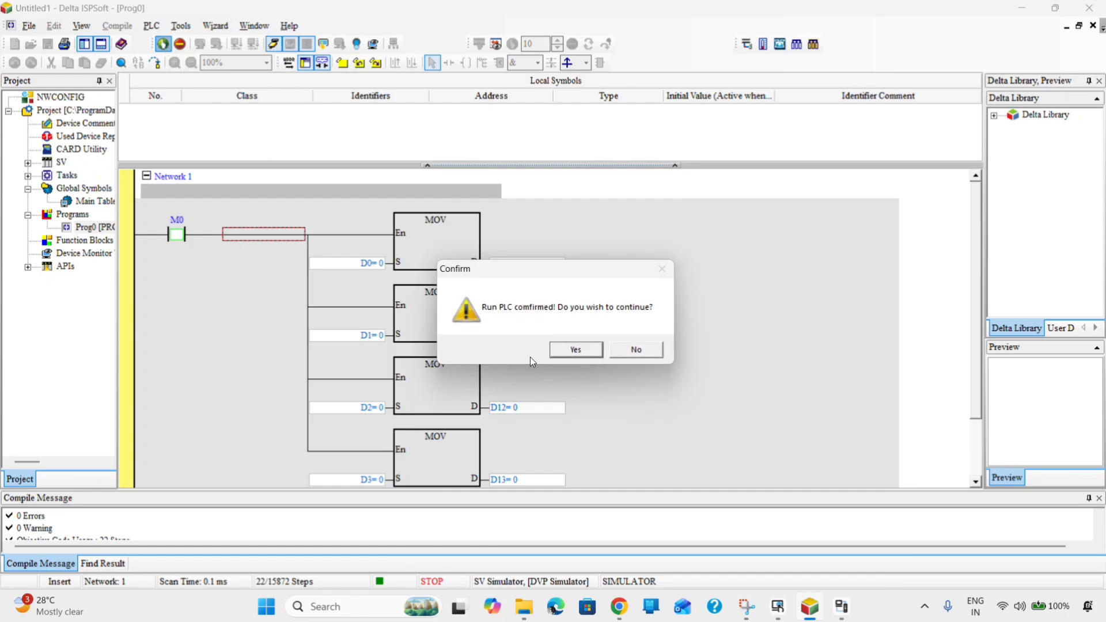
{"action": "left_click", "coordinate": [572, 355]}
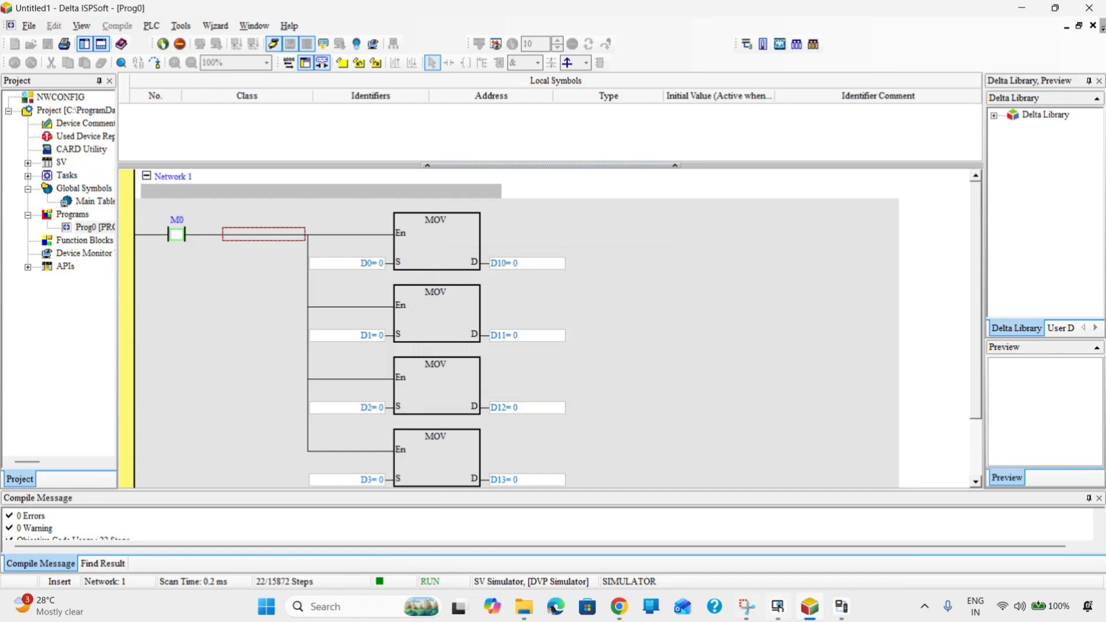
- Set DIAScreen's COMMGR communication simulation to SV Simulator and start the Off-line Simulation
{"action": "mouse_move", "coordinate": [795, 619]}
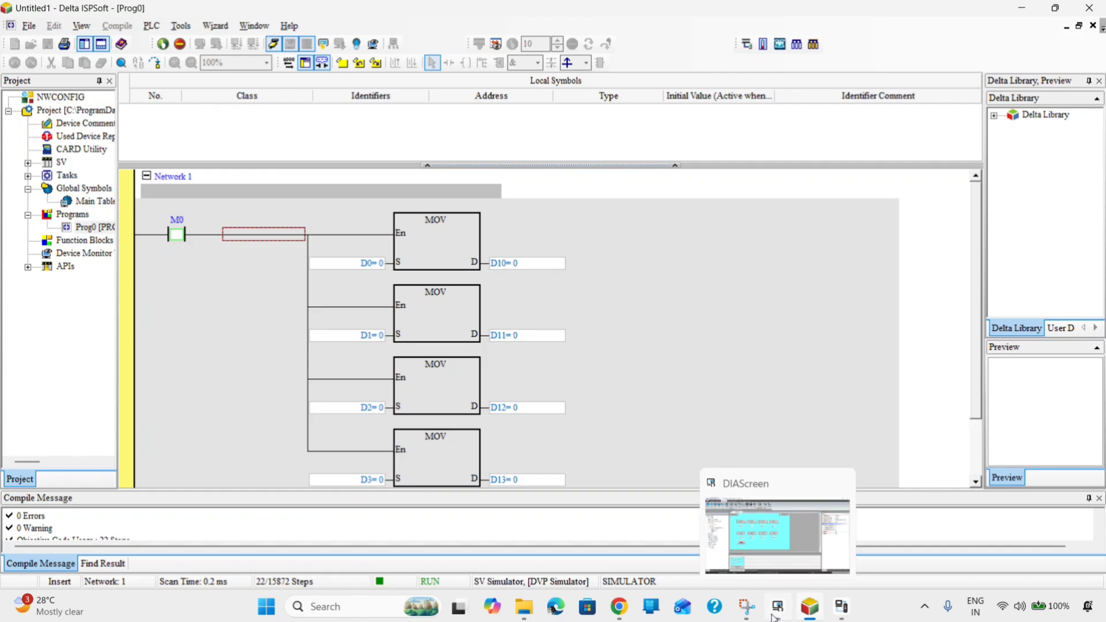
{"action": "left_click", "coordinate": [775, 616]}
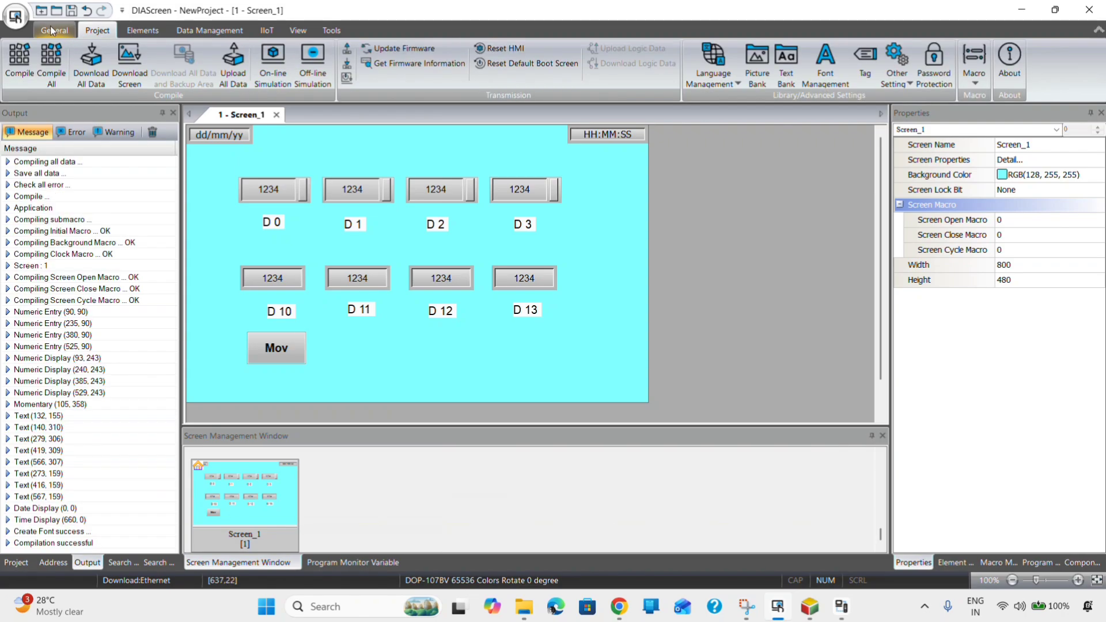
{"action": "left_click", "coordinate": [52, 30]}
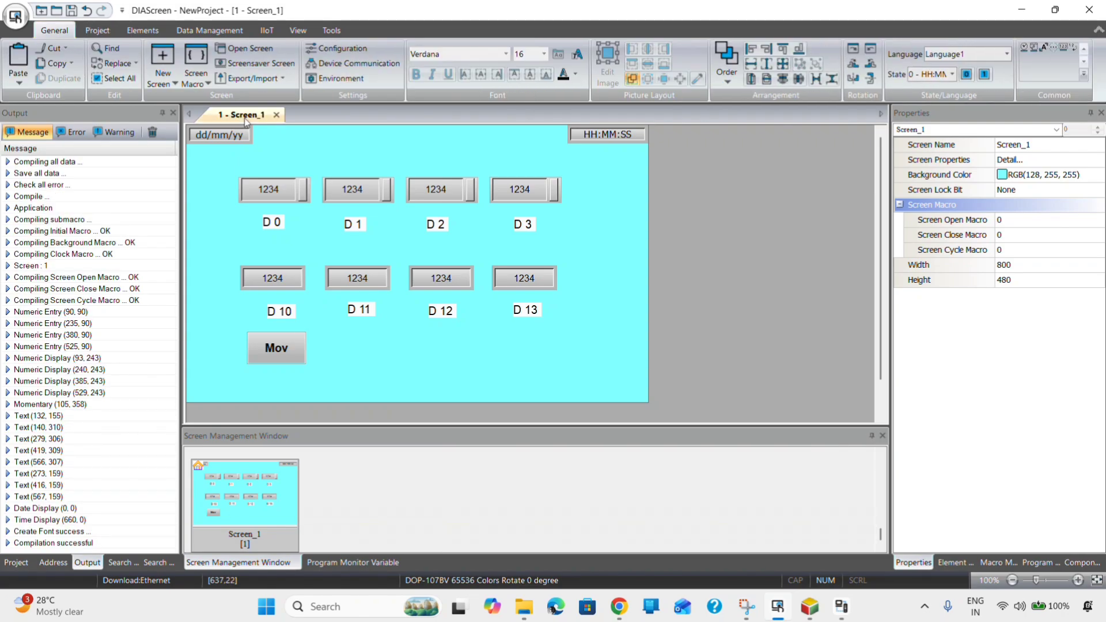
{"action": "left_click", "coordinate": [369, 71]}
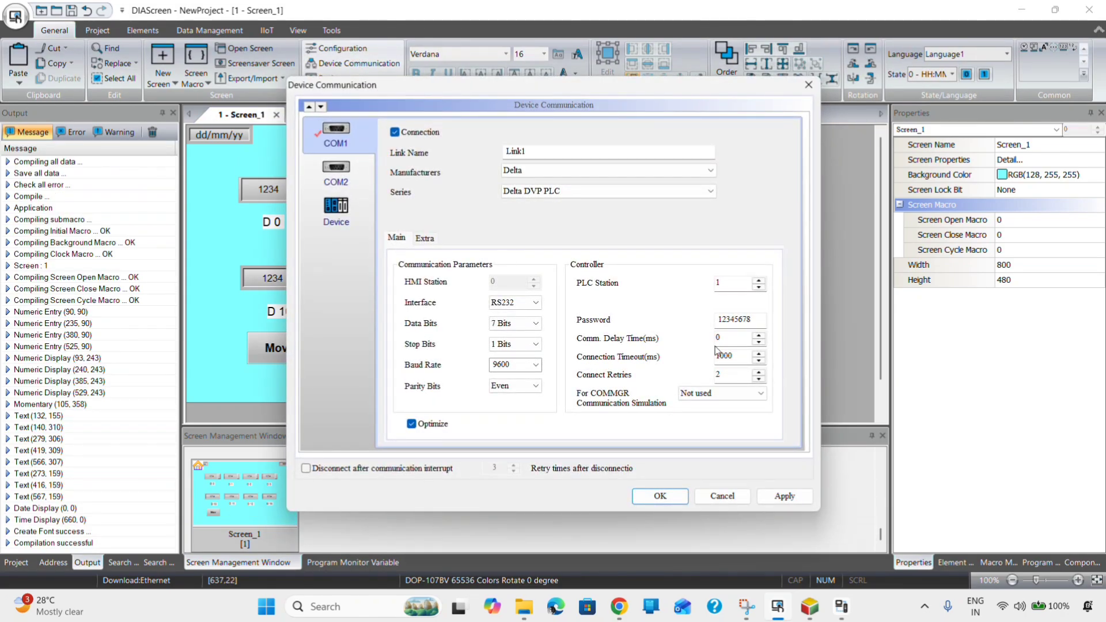
{"action": "left_click", "coordinate": [761, 395]}
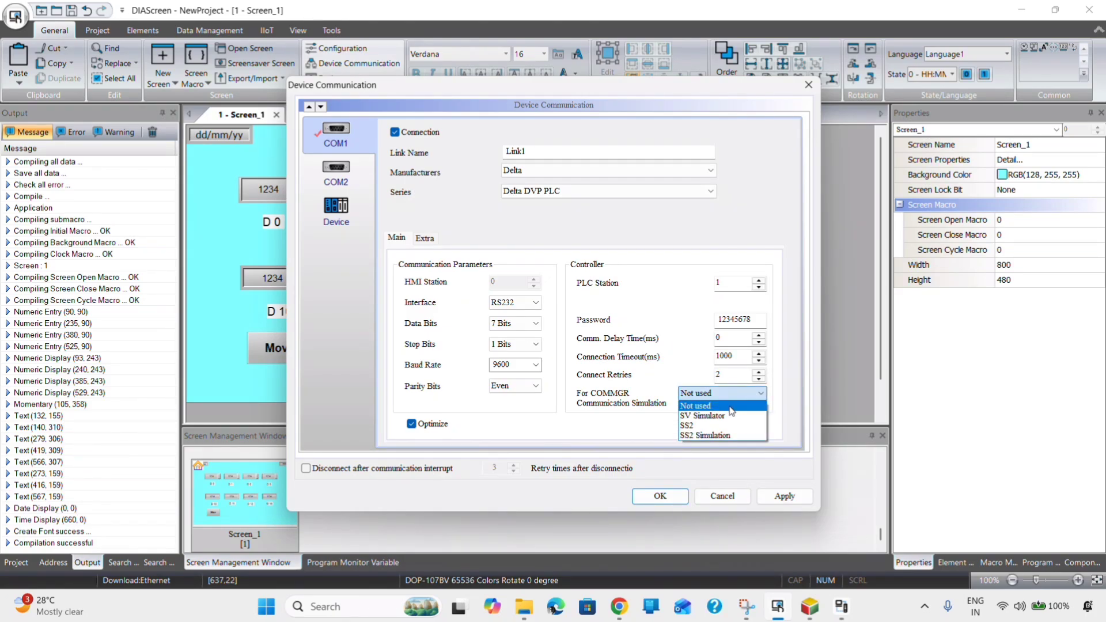
{"action": "left_click", "coordinate": [731, 414]}
{"action": "left_click", "coordinate": [777, 499]}
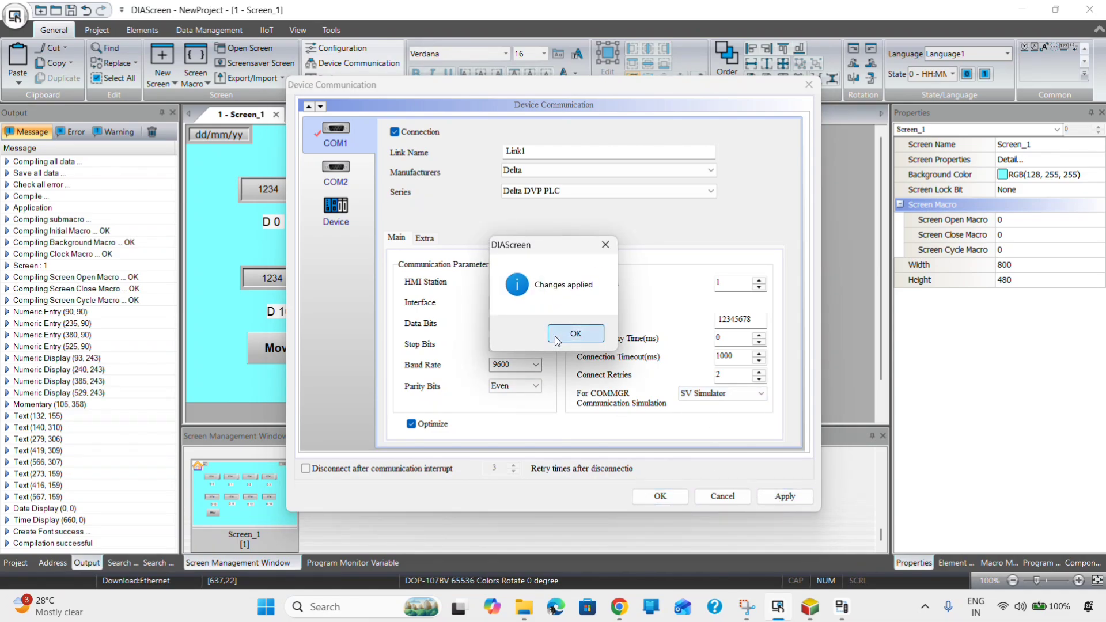
{"action": "left_click", "coordinate": [575, 334]}
{"action": "left_click", "coordinate": [656, 496]}
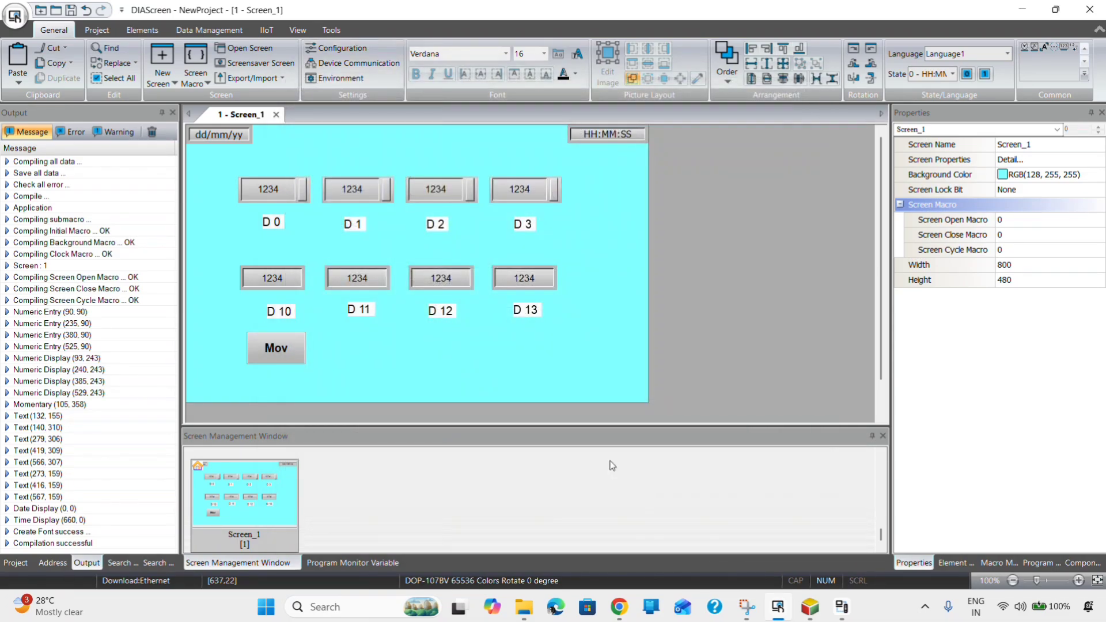
{"action": "left_click", "coordinate": [96, 31]}
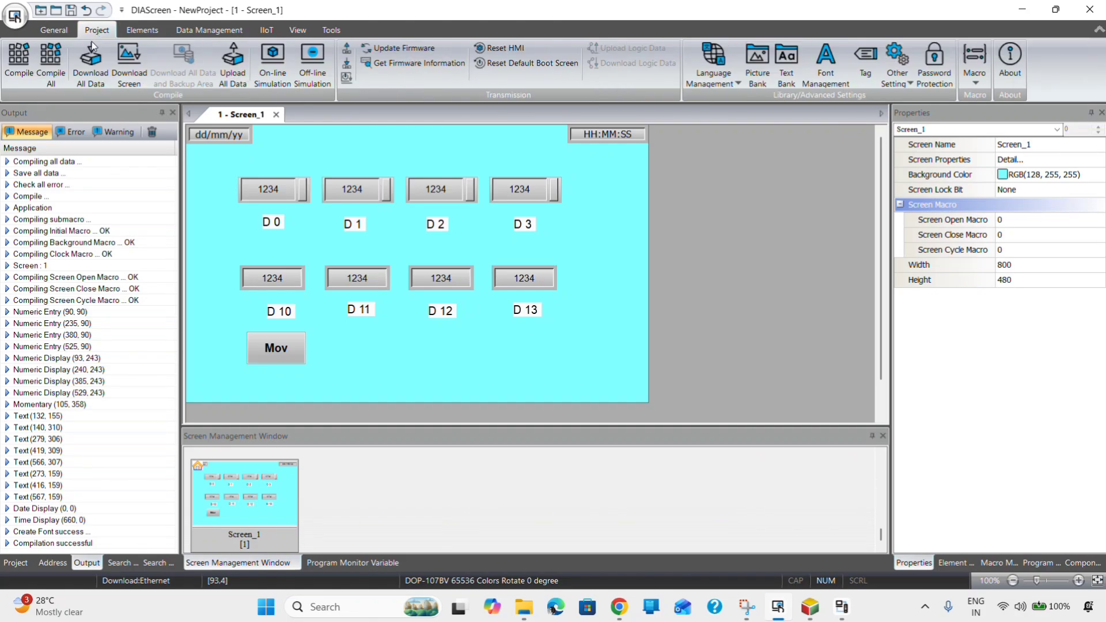
{"action": "left_click", "coordinate": [314, 66]}
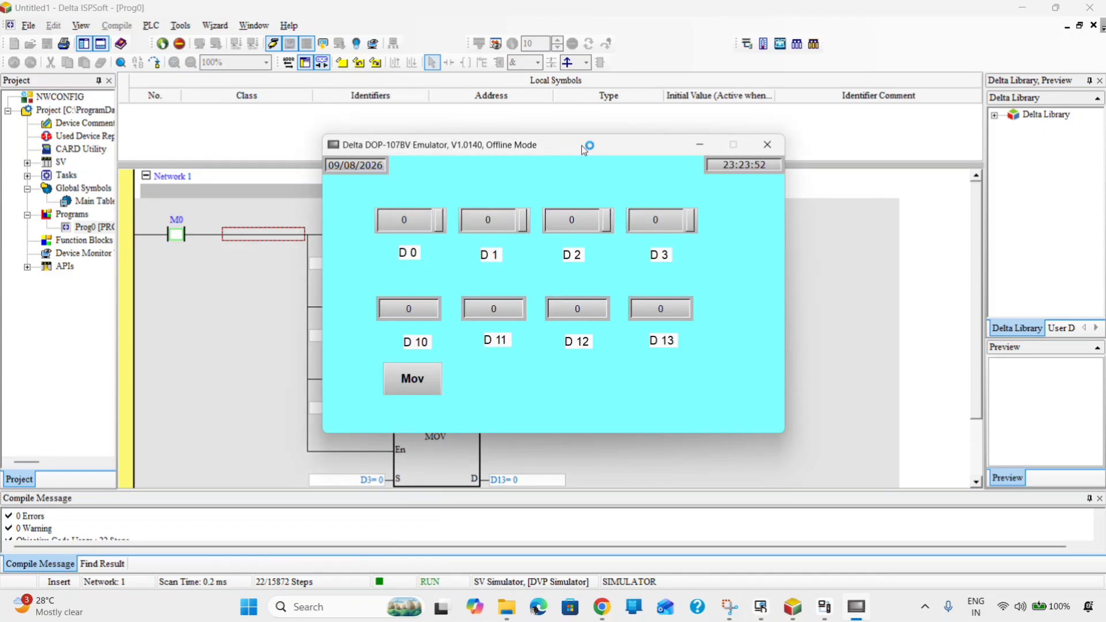
- Enter 10 into D0 and 20 into D1 on the emulator's numeric keypad
{"action": "mouse_move", "coordinate": [583, 148]}
{"action": "left_mouse_down"}
{"action": "mouse_move", "coordinate": [660, 221]}
{"action": "mouse_move", "coordinate": [759, 252]}
{"action": "mouse_move", "coordinate": [826, 210]}
{"action": "left_mouse_up"}
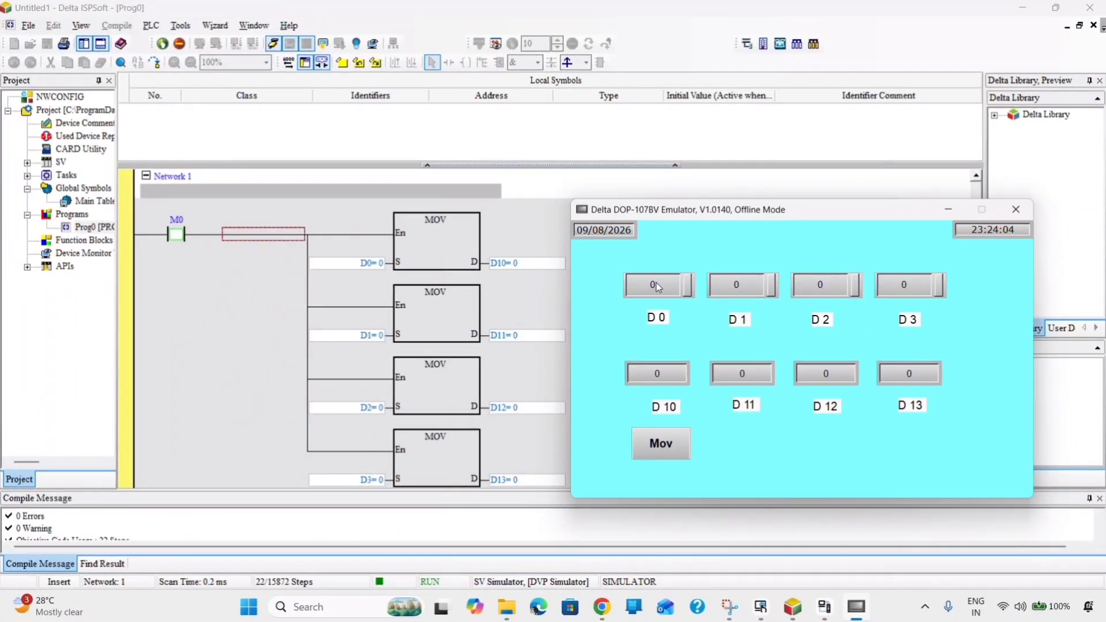
{"action": "left_click", "coordinate": [658, 287]}
{"action": "left_click", "coordinate": [705, 345]}
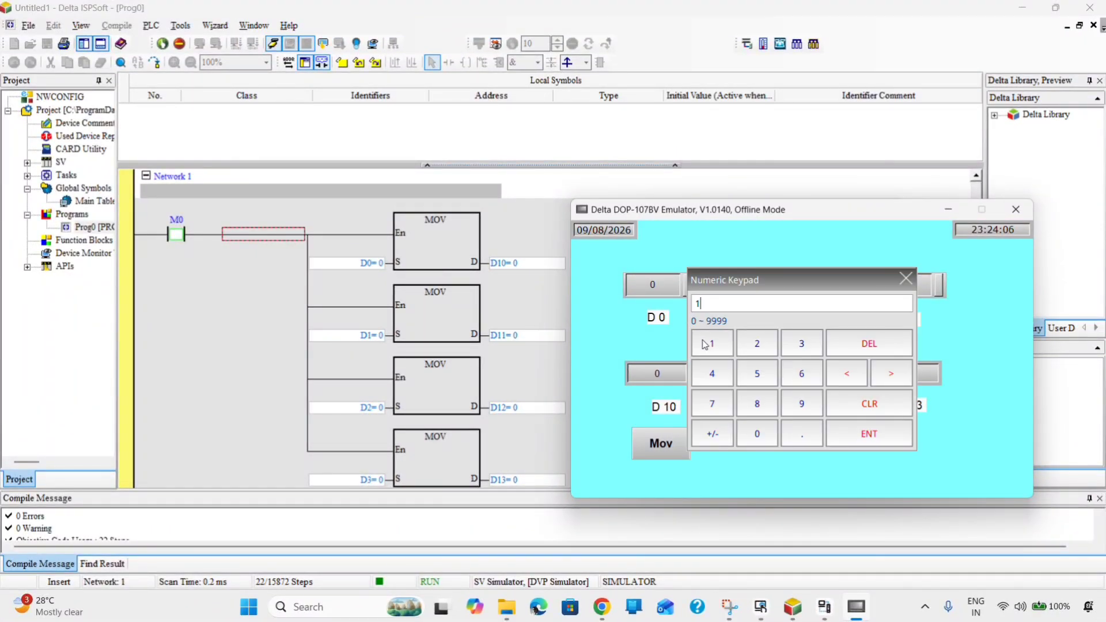
{"action": "left_click", "coordinate": [757, 434]}
{"action": "left_click", "coordinate": [872, 435]}
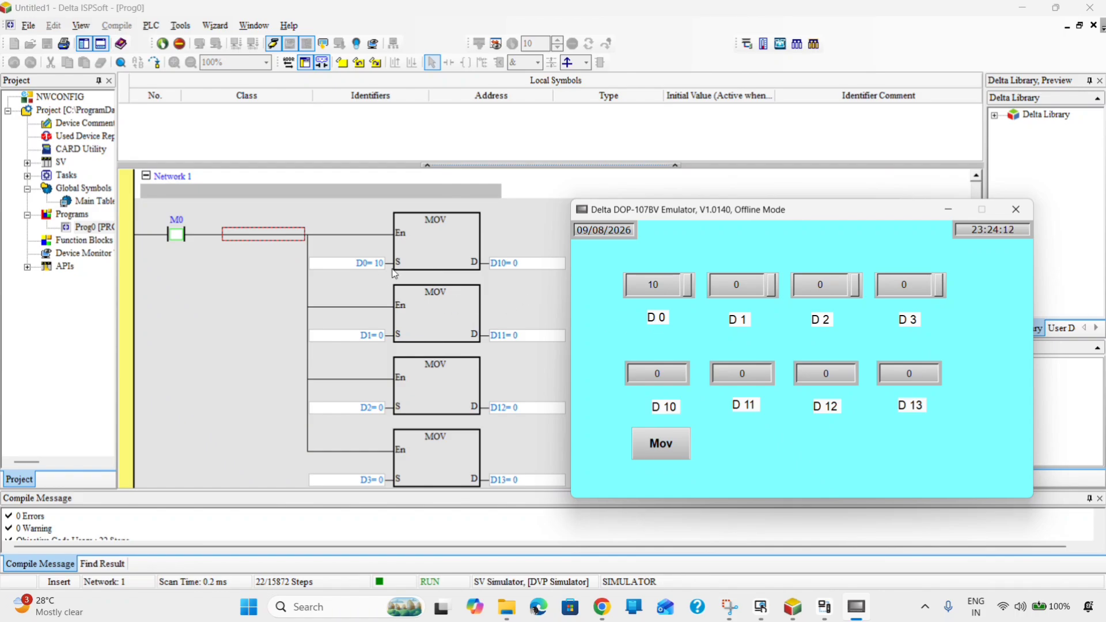
{"action": "left_click", "coordinate": [740, 285]}
{"action": "left_click", "coordinate": [756, 349]}
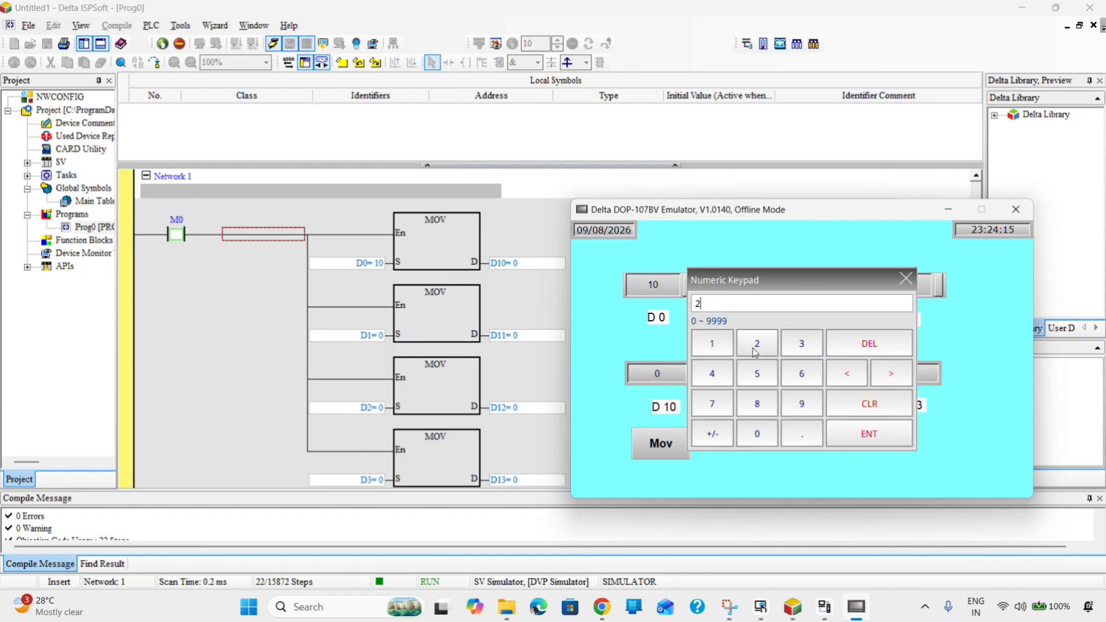
{"action": "left_click", "coordinate": [760, 433]}
{"action": "left_click", "coordinate": [840, 438]}
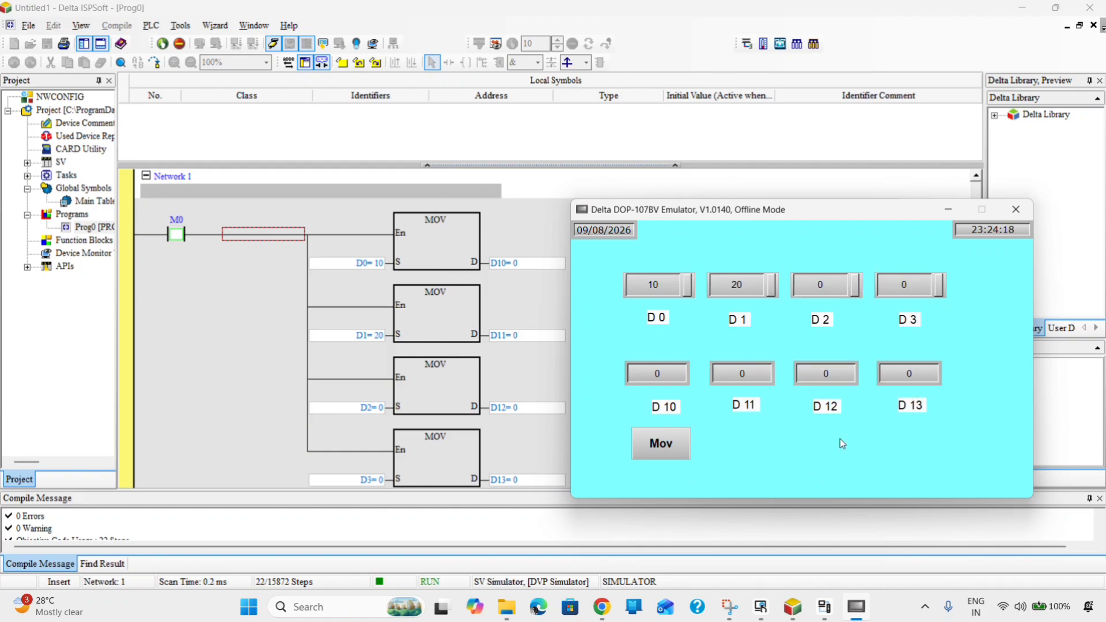
- Enter 30 into D2 and 40 into D3 on the emulator's numeric keypad
{"action": "left_click", "coordinate": [852, 294]}
{"action": "left_click", "coordinate": [802, 345]}
{"action": "left_click", "coordinate": [759, 435]}
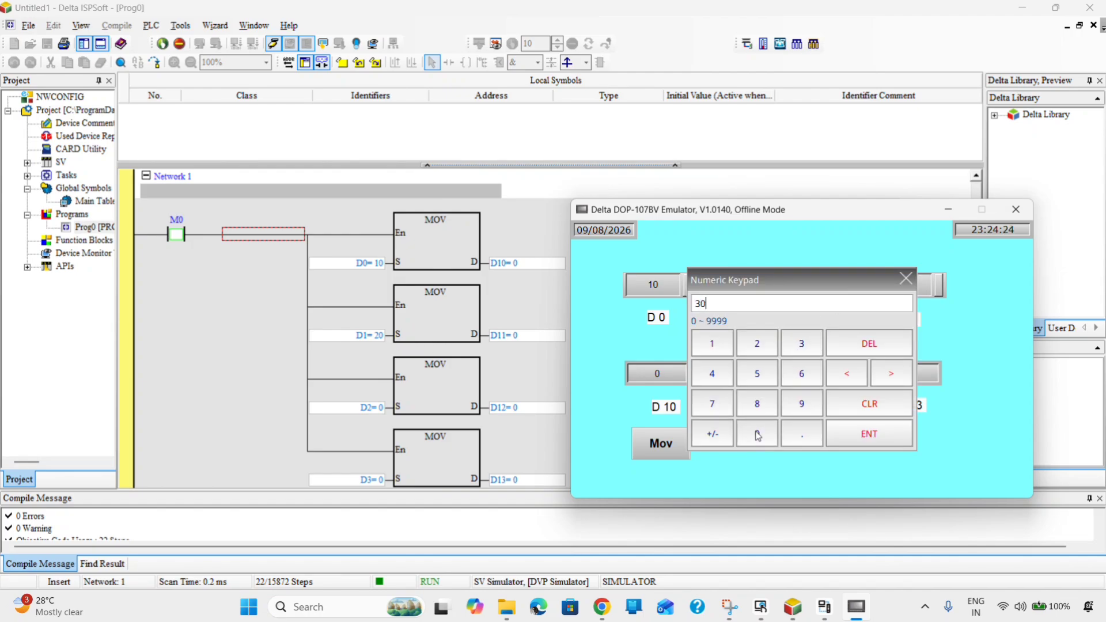
{"action": "left_click", "coordinate": [854, 432]}
{"action": "left_click", "coordinate": [923, 294]}
{"action": "left_click", "coordinate": [710, 376]}
{"action": "left_click", "coordinate": [757, 435]}
{"action": "left_click", "coordinate": [856, 438]}
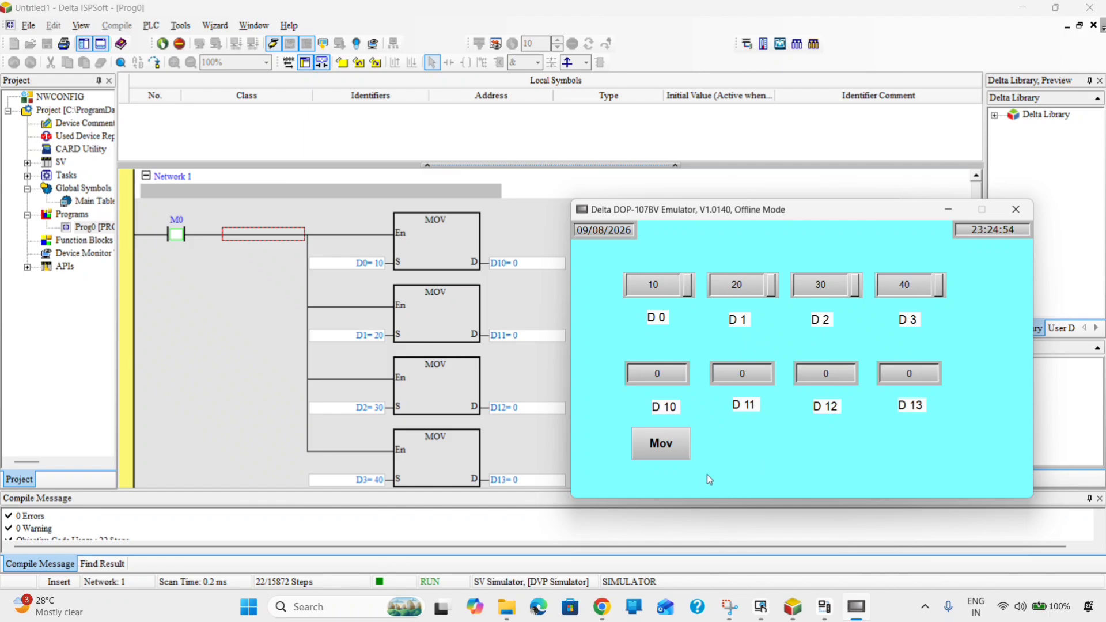
- Copy the current D0–D3 values into D10–D13 with Mov, then set D0 to 20
{"action": "left_click", "coordinate": [668, 448]}
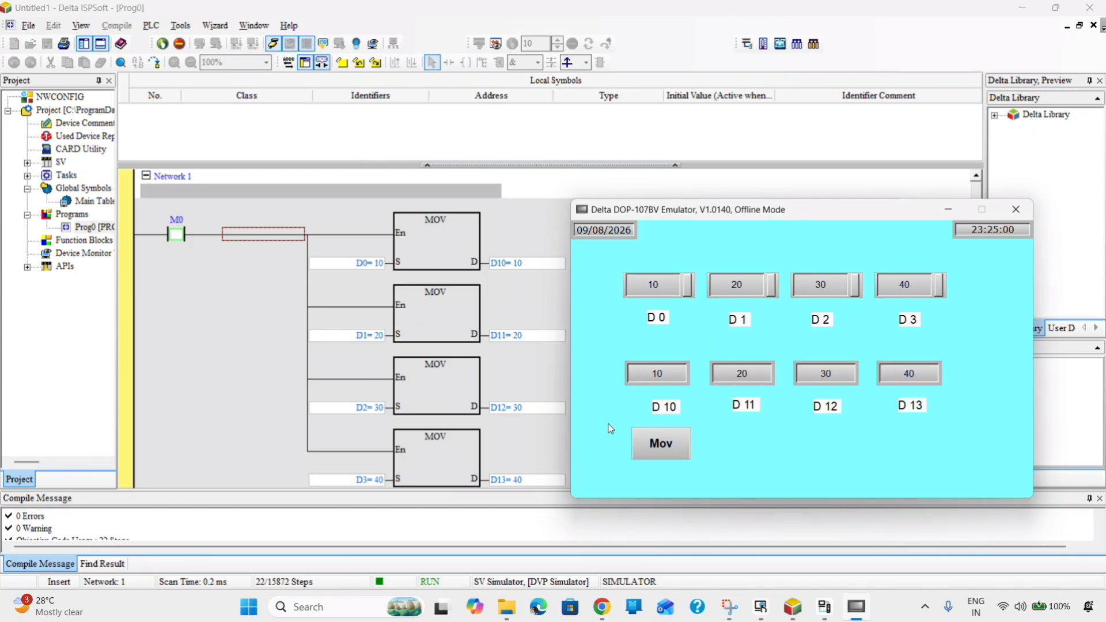
{"action": "left_click", "coordinate": [670, 288]}
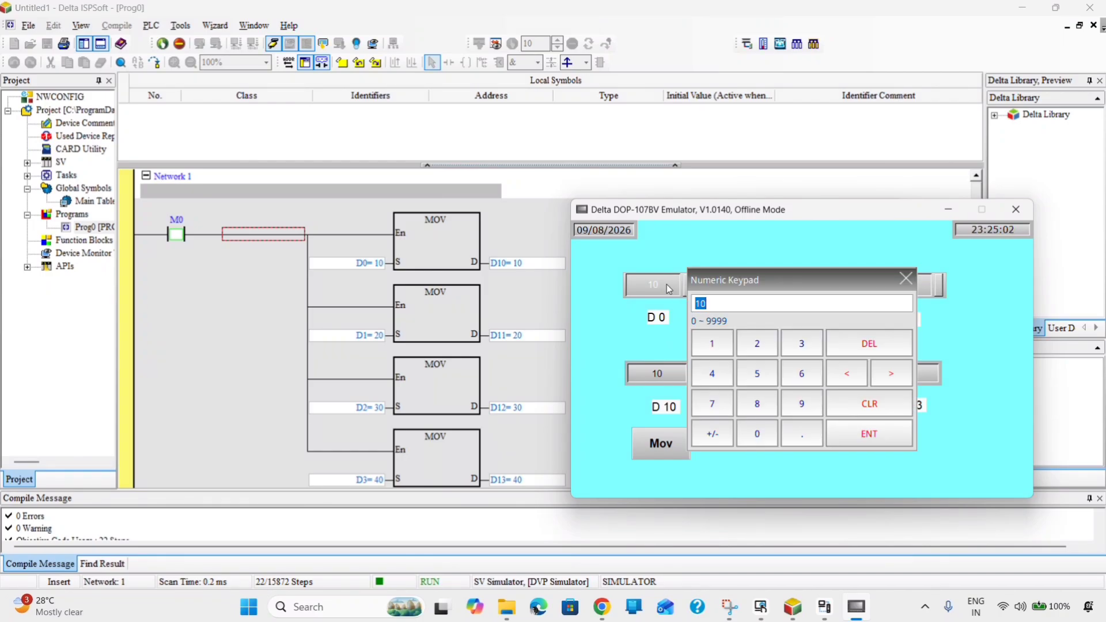
{"action": "left_click", "coordinate": [758, 343]}
{"action": "left_click", "coordinate": [757, 433]}
{"action": "left_click", "coordinate": [869, 433]}
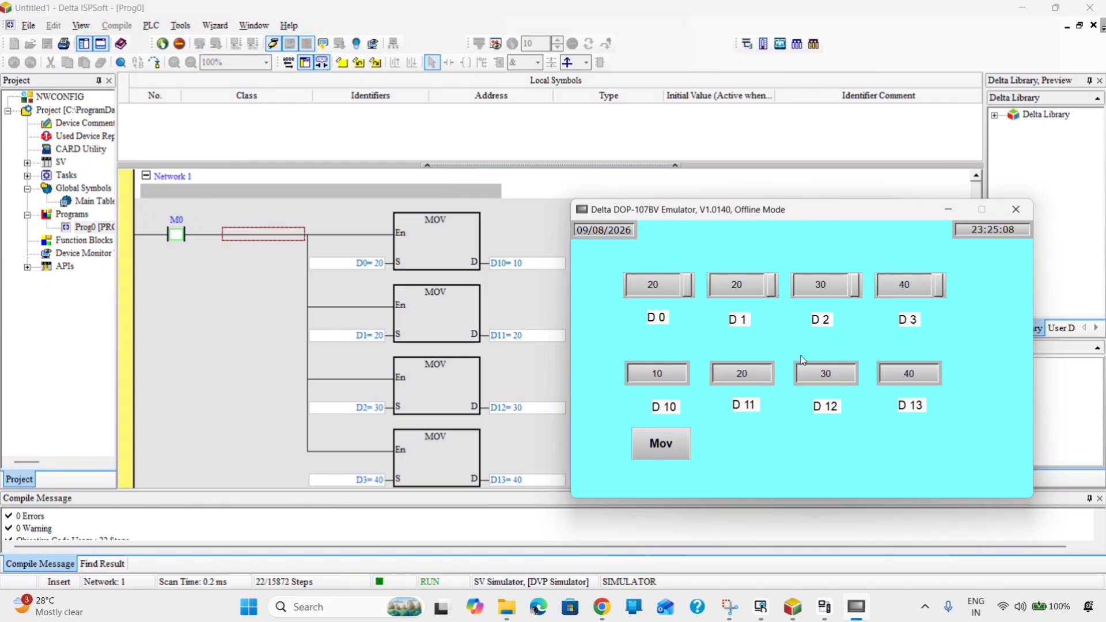
- Set D1 to 30 and D2 to 50 using the Numeric Keypad
{"action": "left_click", "coordinate": [747, 287]}
{"action": "left_click", "coordinate": [802, 344]}
{"action": "left_click", "coordinate": [758, 433]}
{"action": "left_click", "coordinate": [869, 433]}
{"action": "left_click", "coordinate": [837, 283]}
{"action": "left_click", "coordinate": [757, 373]}
{"action": "left_click", "coordinate": [757, 434]}
{"action": "left_click", "coordinate": [843, 435]}
- Set D3 to 67 and copy the new values into D10–D13 with Mov
{"action": "left_click", "coordinate": [911, 287]}
{"action": "left_click", "coordinate": [802, 373]}
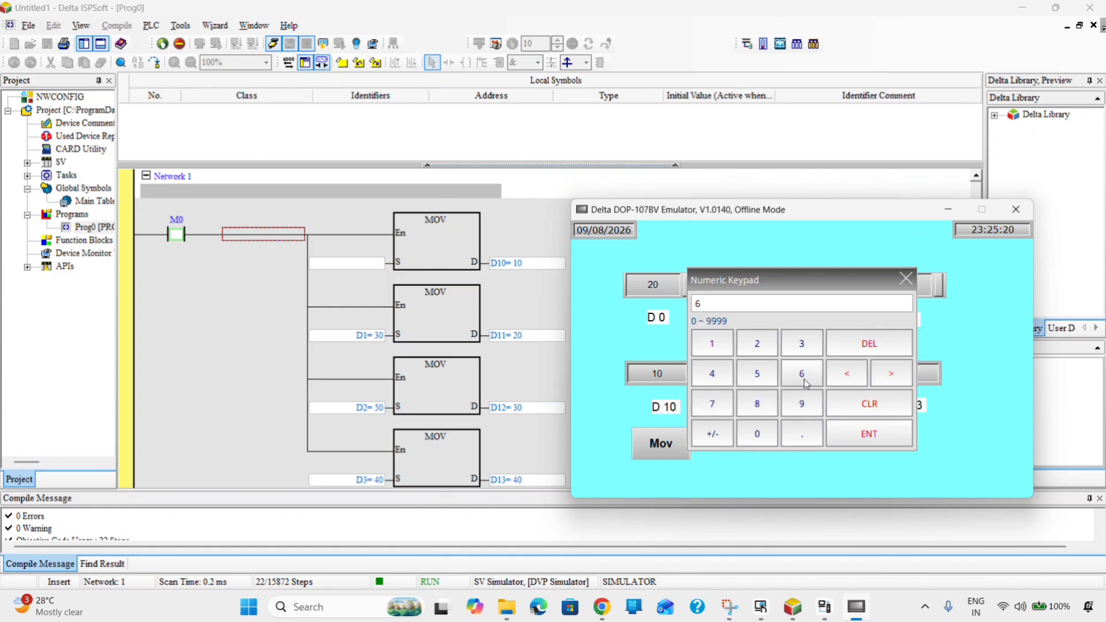
{"action": "left_click", "coordinate": [712, 404]}
{"action": "left_click", "coordinate": [851, 435]}
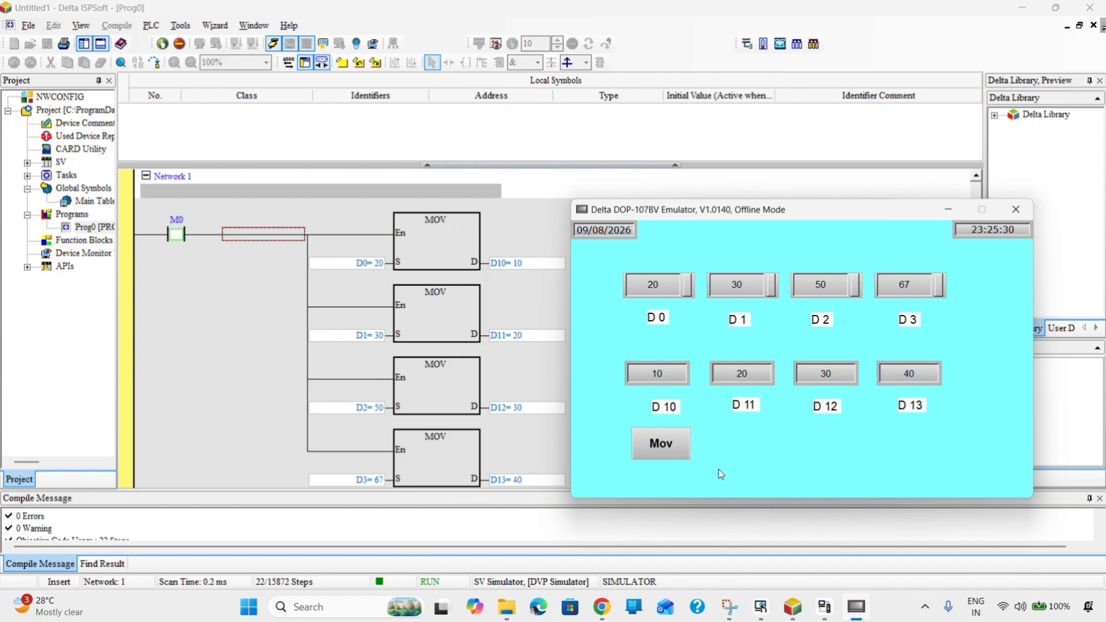
{"action": "left_click", "coordinate": [669, 450]}
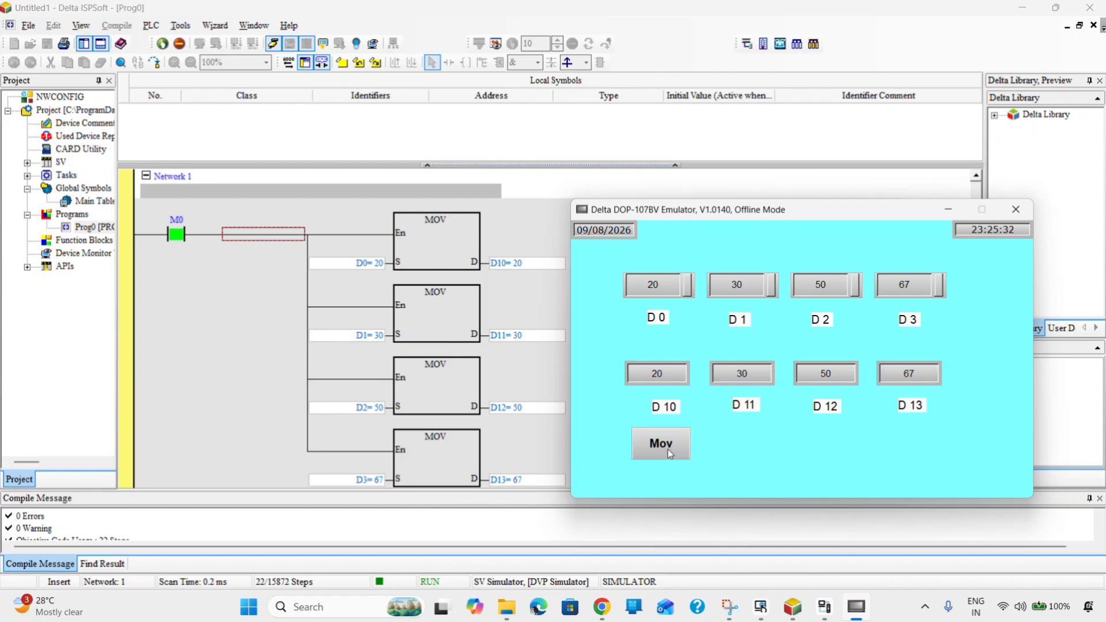